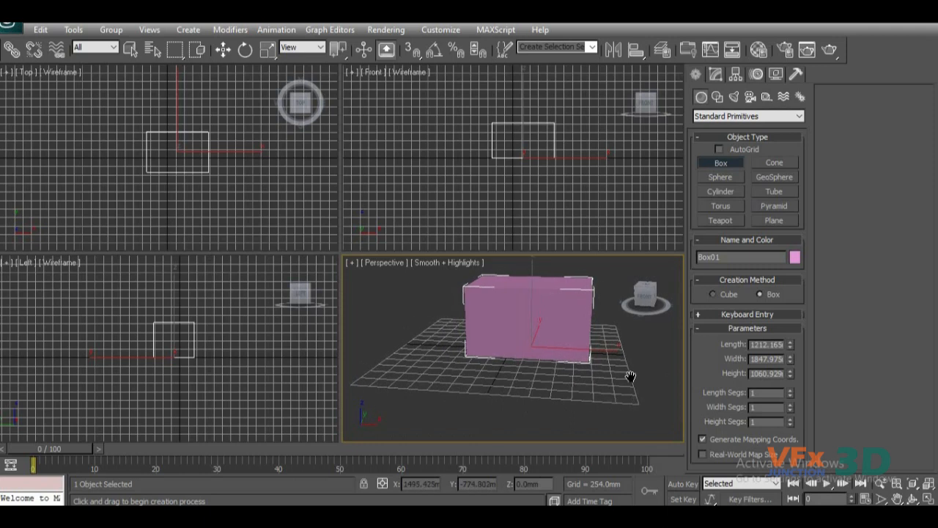
# Convert the selected box to an Editable Poly object.
pyautogui.click(522, 319)
pyautogui.moveTo(538, 339)
pyautogui.keyDown('alt'); pyautogui.mouseDown(button='middle')
pyautogui.moveTo(530, 356)
pyautogui.moveTo(527, 345)
pyautogui.mouseUp(button='middle'); pyautogui.keyUp('alt')
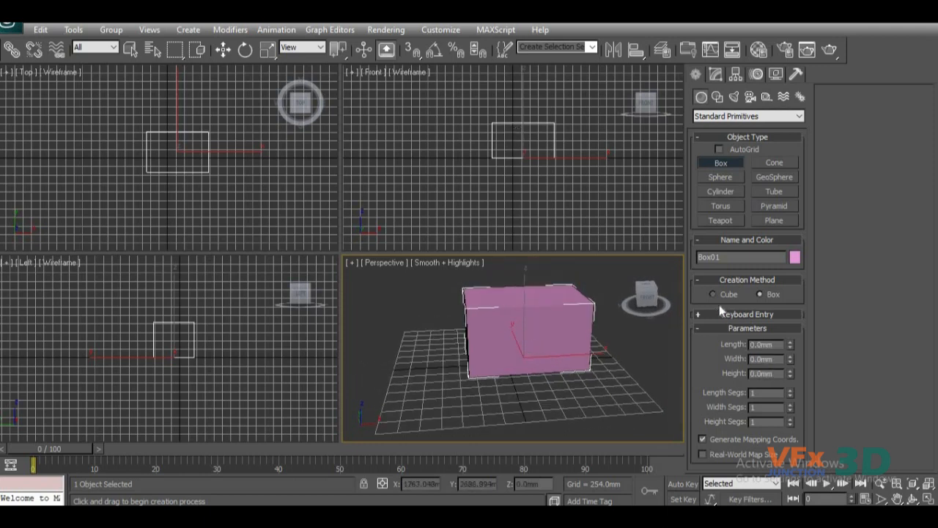
pyautogui.click(719, 74)
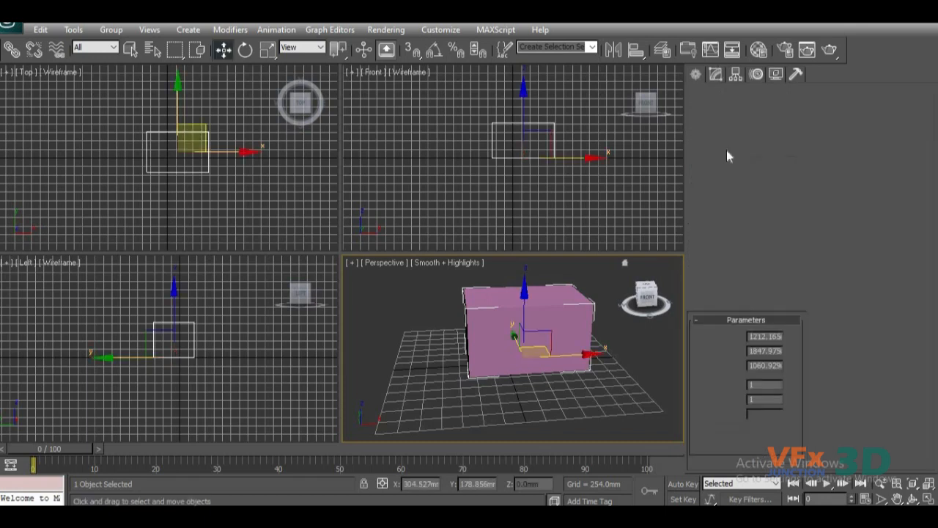
pyautogui.rightClick(728, 215)
pyautogui.click(773, 320)
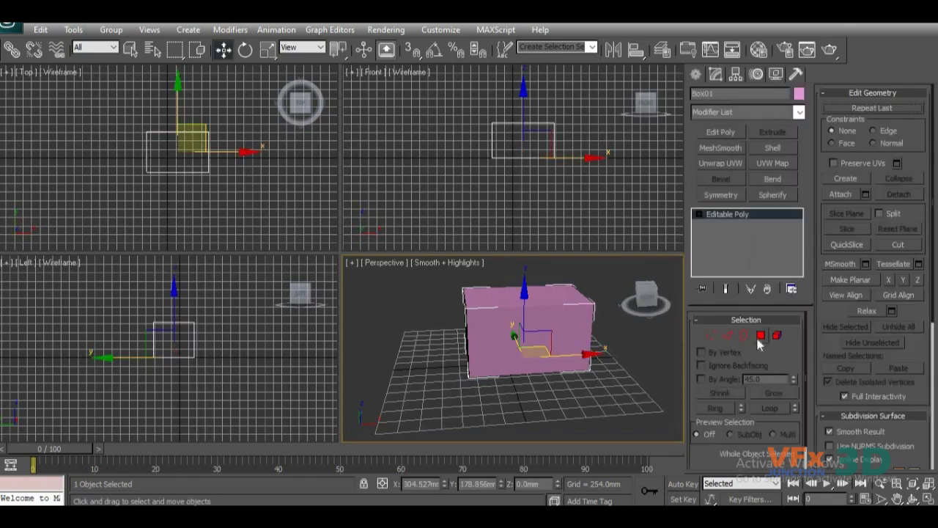
# At Polygon level, select the box's front face, top face and left end face one after another.
pyautogui.click(760, 335)
pyautogui.click(517, 328)
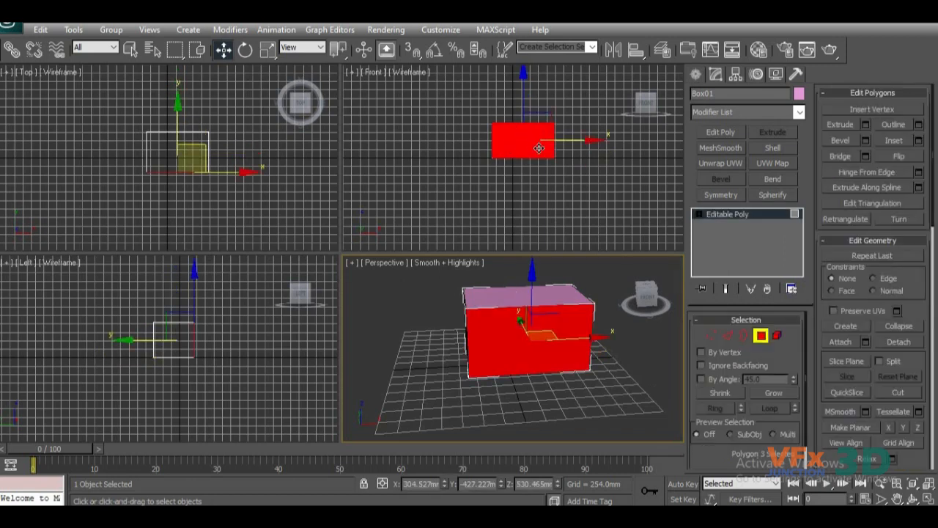
pyautogui.keyDown('alt'); pyautogui.moveTo(580, 359); pyautogui.dragTo(653, 402, button='middle'); pyautogui.keyUp('alt')
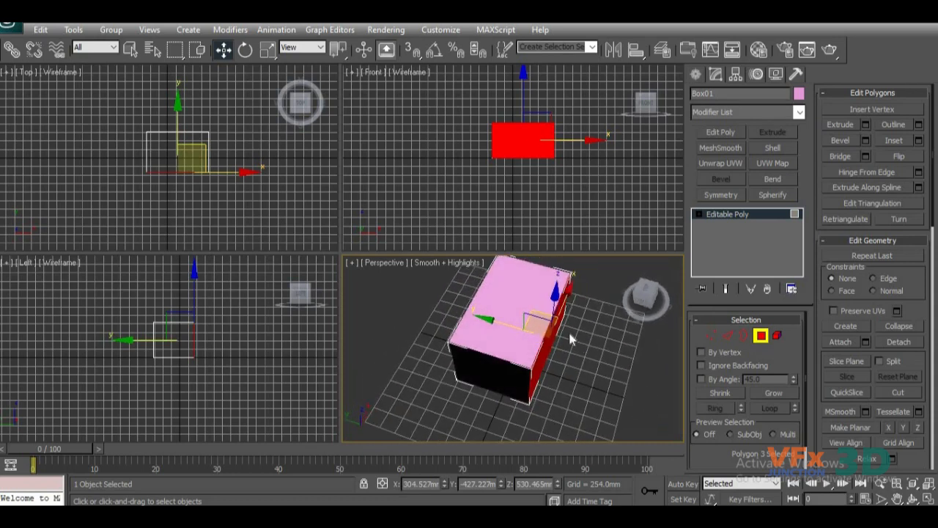
pyautogui.click(518, 309)
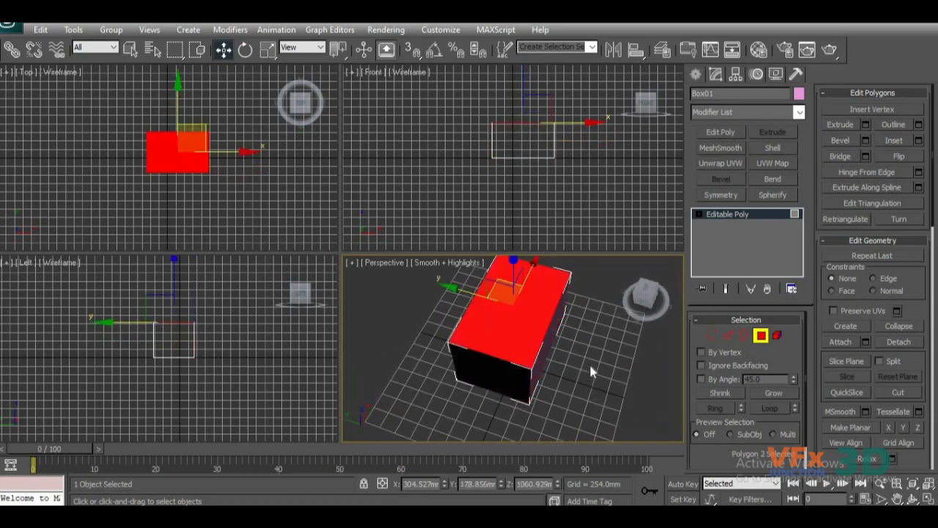
pyautogui.scroll(-3, 590, 371)
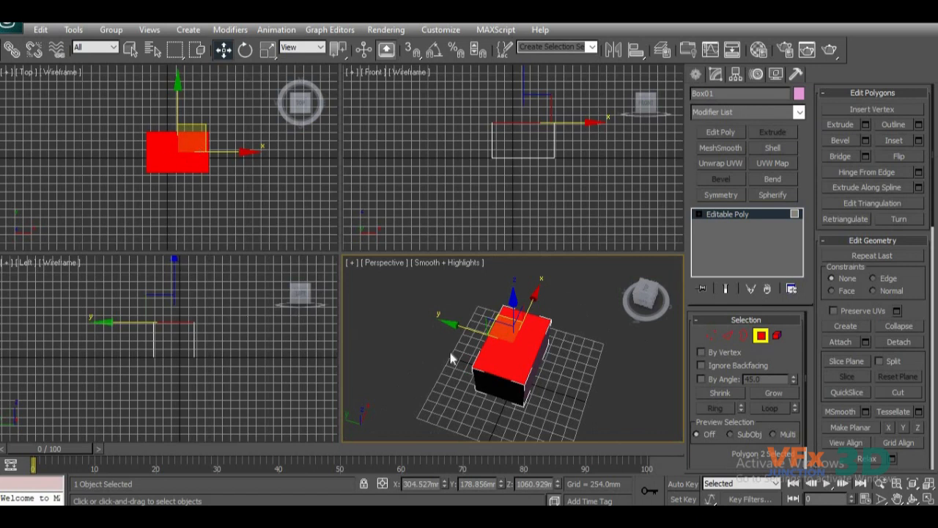
pyautogui.keyDown('alt'); pyautogui.moveTo(451, 358); pyautogui.dragTo(460, 339, button='middle'); pyautogui.keyUp('alt')
pyautogui.keyDown('alt'); pyautogui.moveTo(489, 373); pyautogui.dragTo(497, 338, button='middle'); pyautogui.keyUp('alt')
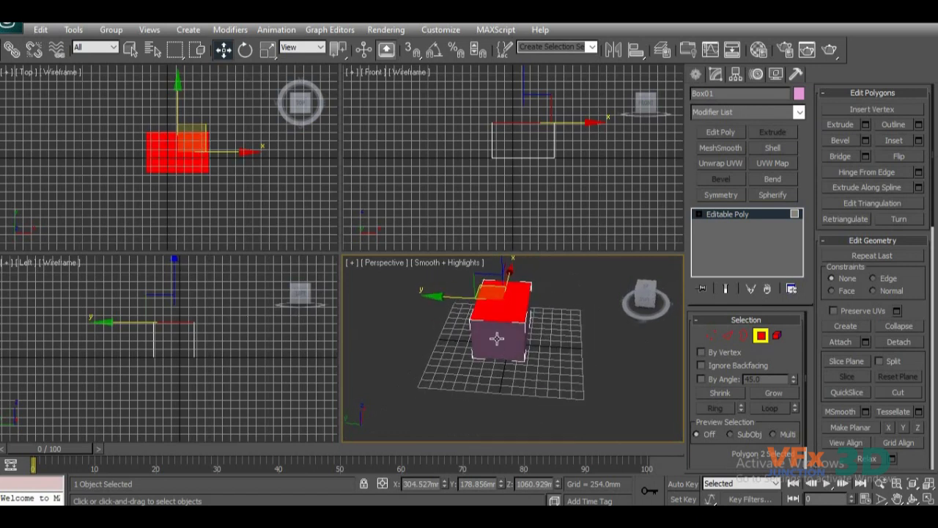
pyautogui.click(497, 342)
# Inspect the selected left end face from several angles and leave Polygon level.
pyautogui.moveTo(426, 375)
pyautogui.keyDown('alt'); pyautogui.mouseDown(button='middle')
pyautogui.moveTo(385, 369)
pyautogui.moveTo(470, 345)
pyautogui.moveTo(432, 366)
pyautogui.mouseUp(button='middle'); pyautogui.keyUp('alt')
pyautogui.moveTo(493, 363); pyautogui.dragTo(513, 319, button='middle')
pyautogui.keyDown('alt'); pyautogui.moveTo(461, 409); pyautogui.dragTo(506, 403, button='middle'); pyautogui.keyUp('alt')
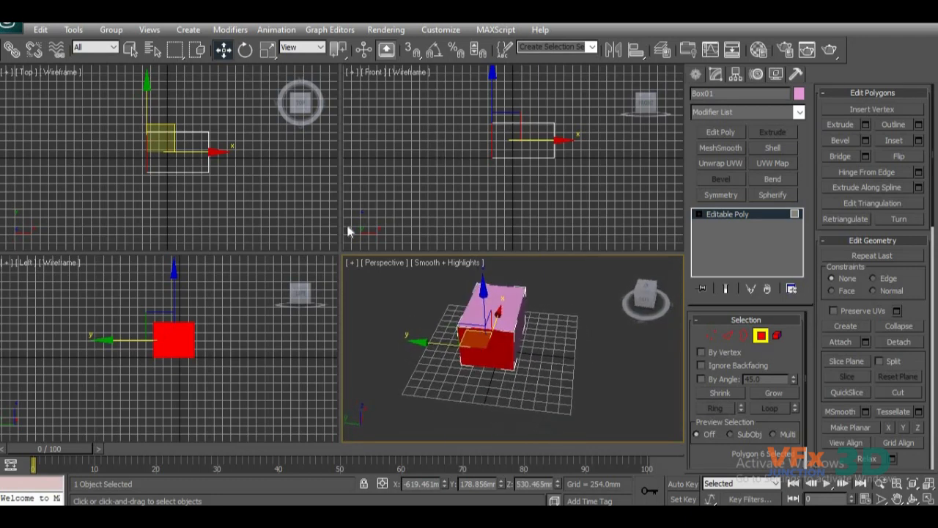
pyautogui.press('alt')
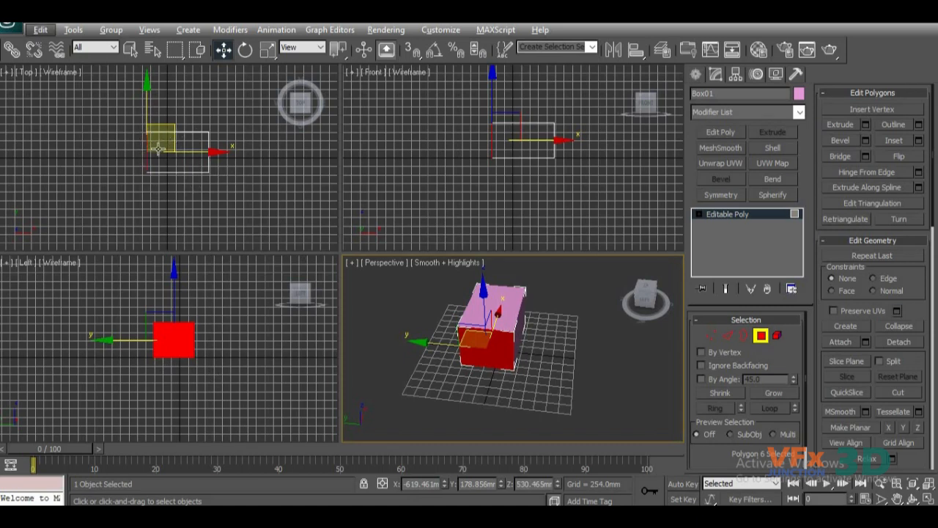
pyautogui.keyDown('alt'); pyautogui.moveTo(450, 368); pyautogui.dragTo(461, 372, button='middle'); pyautogui.keyUp('alt')
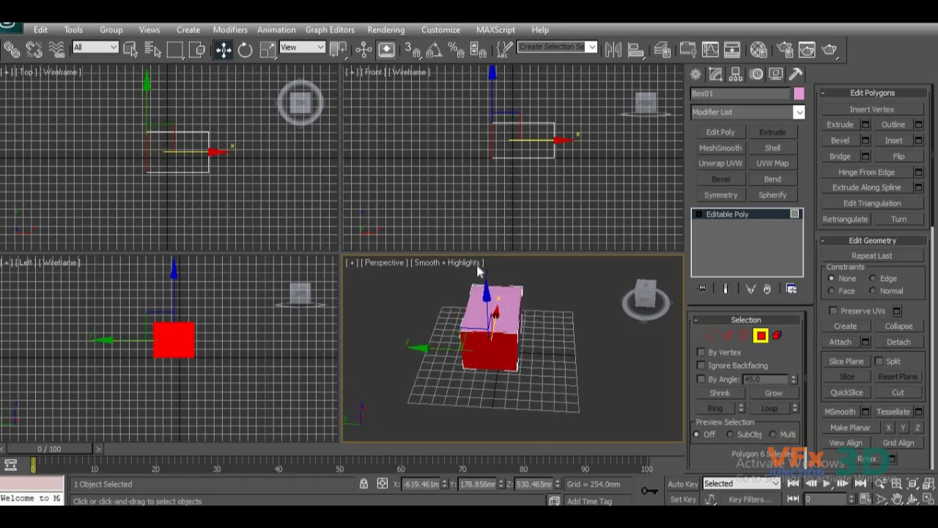
pyautogui.keyDown('alt'); pyautogui.moveTo(604, 391); pyautogui.dragTo(543, 381, button='middle'); pyautogui.keyUp('alt')
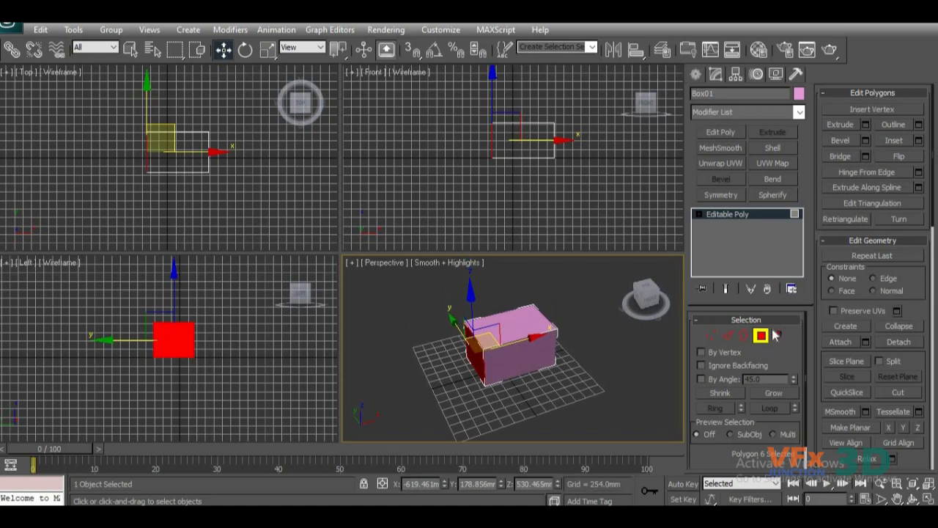
pyautogui.click(761, 336)
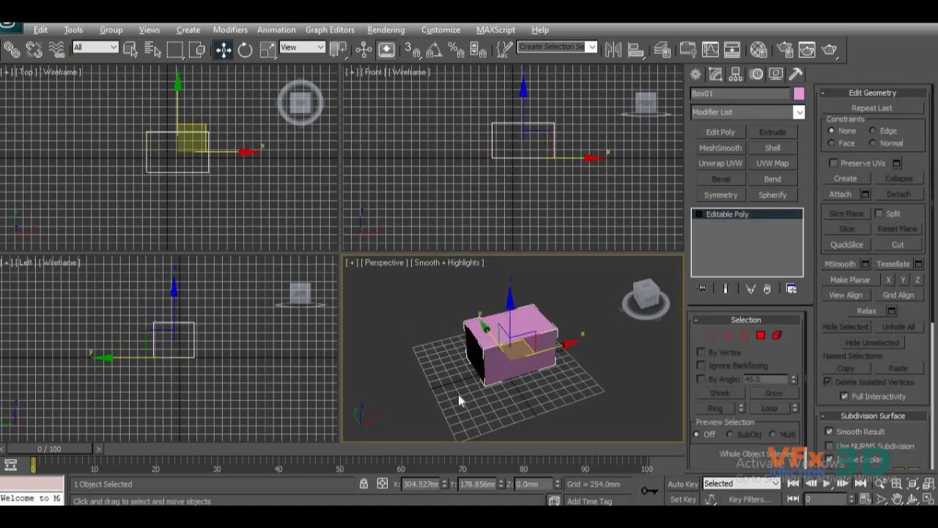
# Maximize the Perspective viewport, zoom out slightly on the box with the Zoom tool and return to Select and Move.
pyautogui.hotkey('alt', 'w')
pyautogui.keyDown('alt'); pyautogui.moveTo(502, 360); pyautogui.dragTo(413, 364, button='middle'); pyautogui.keyUp('alt')
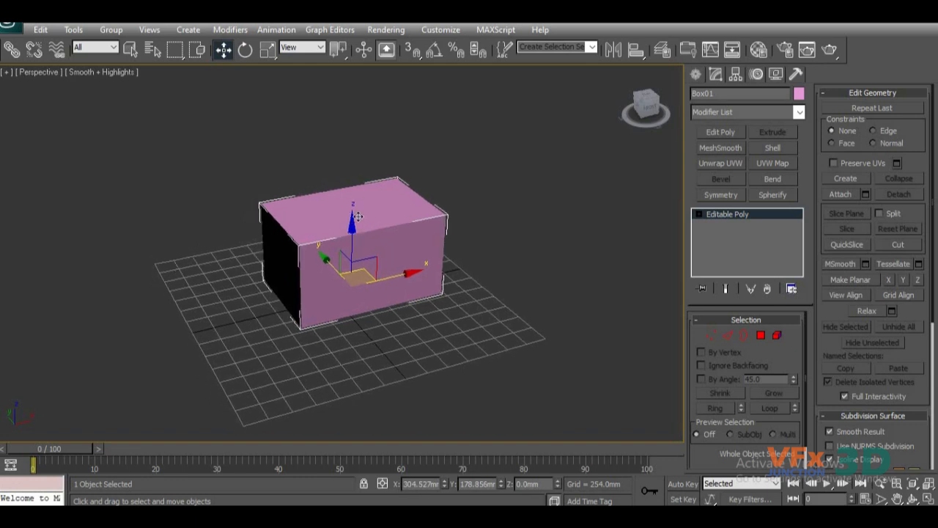
pyautogui.click(881, 487)
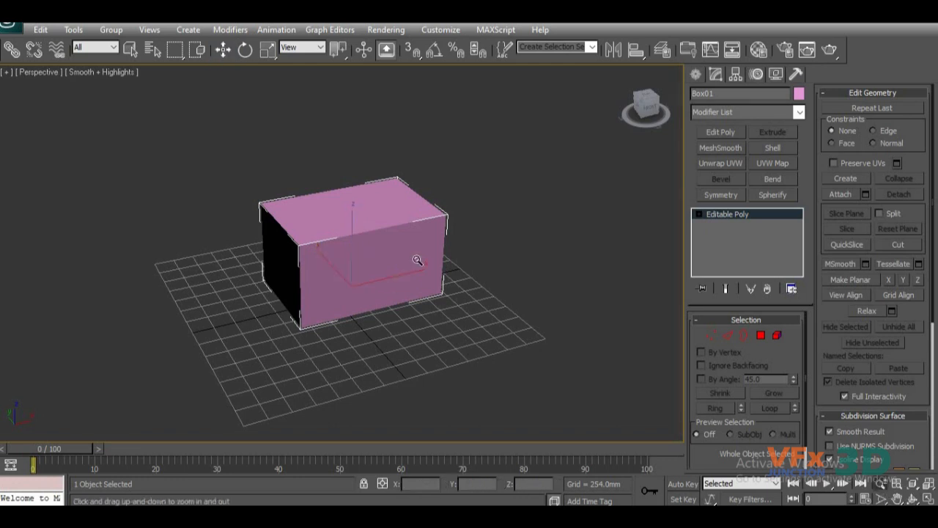
pyautogui.moveTo(389, 340); pyautogui.dragTo(406, 348)
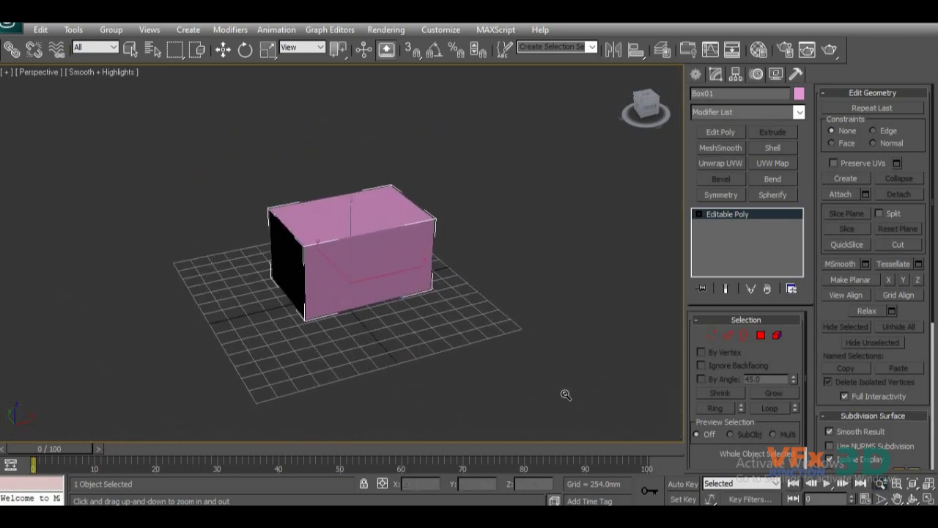
pyautogui.click(224, 49)
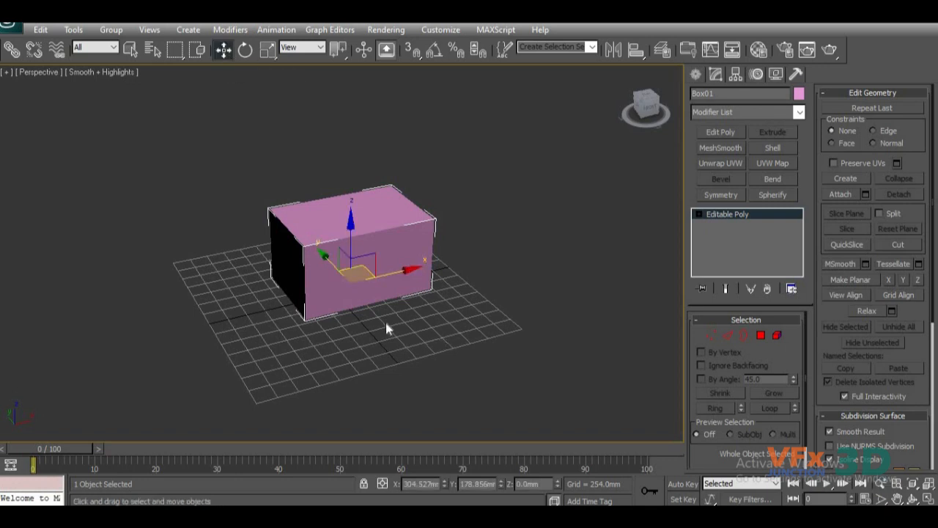
# Zoom repeatedly in and out on the box in the Perspective view to examine it close up and from afar.
pyautogui.scroll(2, 374, 311)
pyautogui.scroll(-2, 373, 311)
pyautogui.scroll(2, 398, 321)
pyautogui.moveTo(398, 321)
pyautogui.mouseDown(button='middle')
pyautogui.moveTo(401, 346)
pyautogui.moveTo(405, 333)
pyautogui.mouseUp(button='middle')
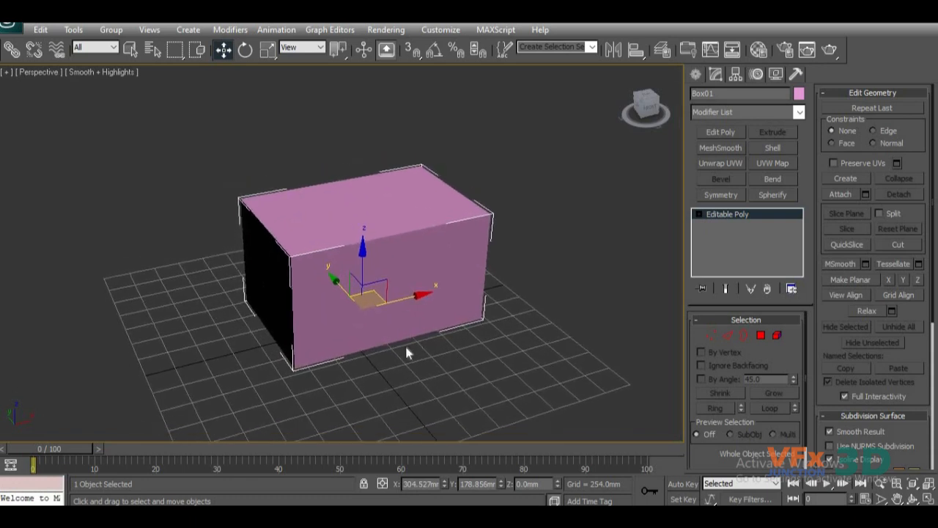
pyautogui.scroll(6, 408, 354)
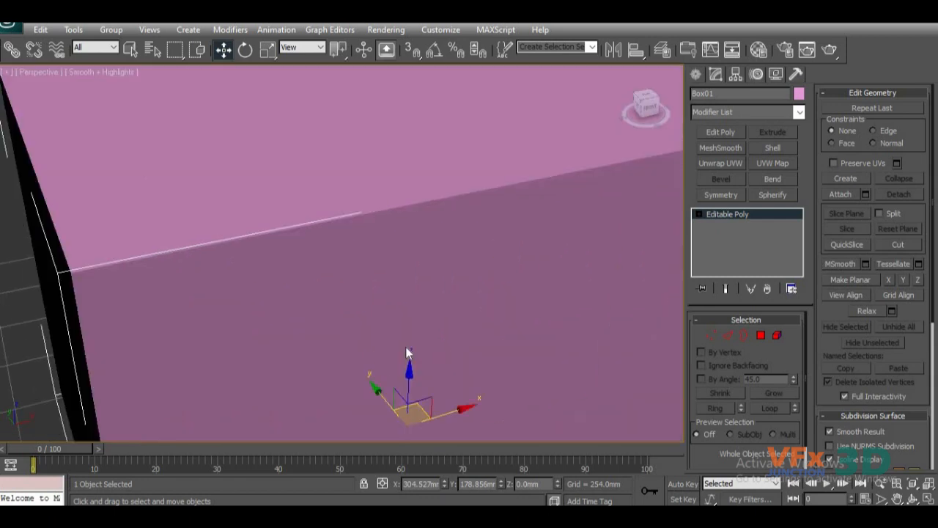
pyautogui.scroll(-6, 408, 353)
pyautogui.scroll(3, 407, 353)
pyautogui.scroll(-5, 408, 354)
pyautogui.scroll(4, 407, 353)
pyautogui.scroll(-2, 388, 349)
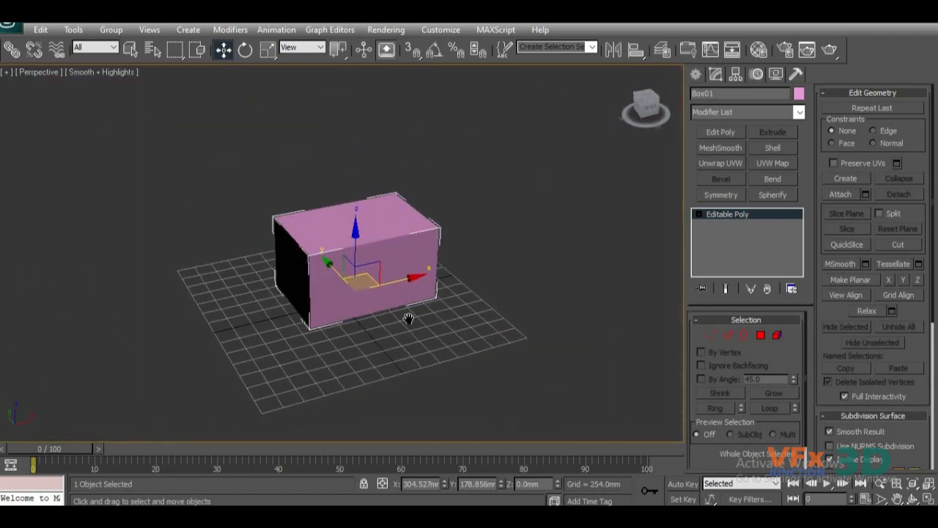
pyautogui.scroll(1, 431, 328)
pyautogui.moveTo(432, 338); pyautogui.dragTo(417, 350, button='middle')
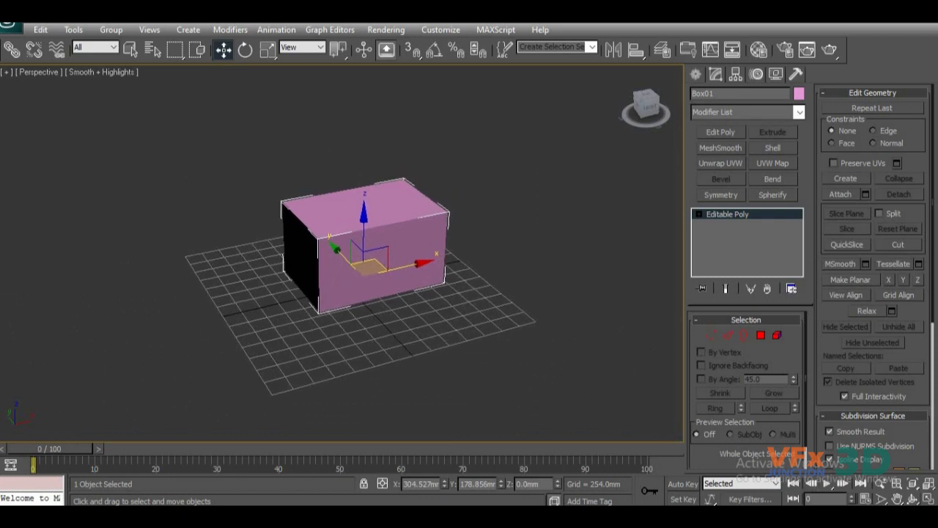
# Pan the Perspective view around the box, first with the Pan View tool and again without it.
pyautogui.click(897, 498)
pyautogui.moveTo(403, 256); pyautogui.dragTo(368, 290)
pyautogui.rightClick(426, 290)
pyautogui.moveTo(421, 322); pyautogui.dragTo(464, 337, button='middle')
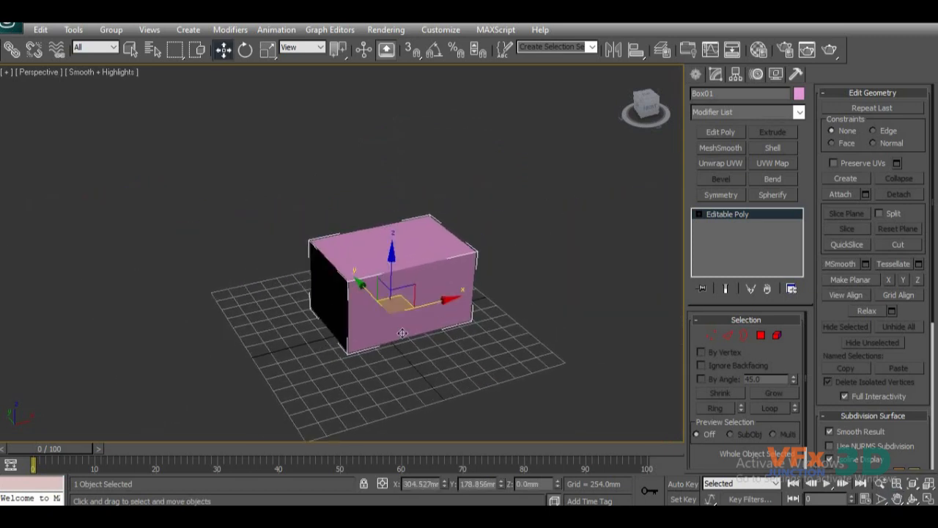
pyautogui.moveTo(432, 348); pyautogui.dragTo(431, 329, button='middle')
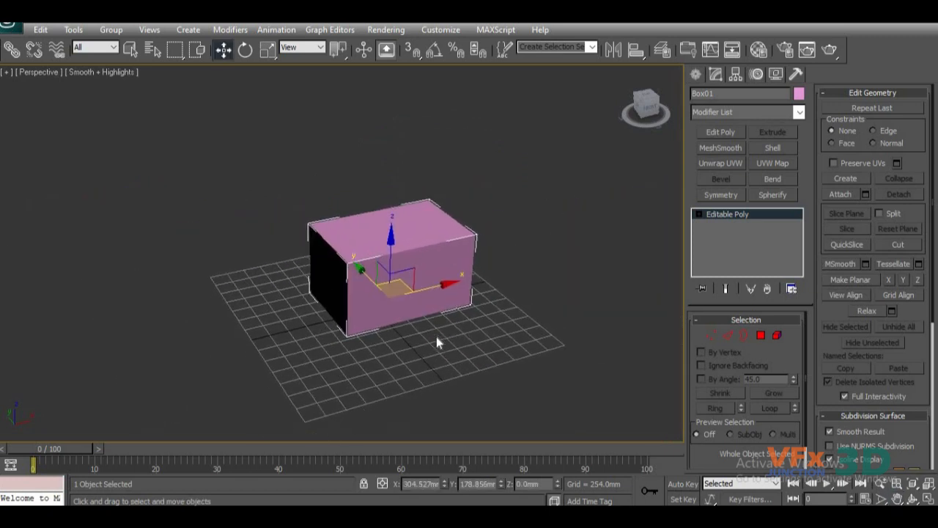
pyautogui.moveTo(436, 338)
pyautogui.mouseDown(button='middle')
pyautogui.moveTo(434, 384)
pyautogui.moveTo(431, 357)
pyautogui.moveTo(352, 351)
pyautogui.moveTo(421, 321)
pyautogui.moveTo(418, 330)
pyautogui.moveTo(446, 331)
pyautogui.moveTo(314, 346)
pyautogui.moveTo(446, 331)
pyautogui.moveTo(293, 194)
pyautogui.moveTo(315, 271)
pyautogui.moveTo(522, 321)
pyautogui.moveTo(410, 352)
pyautogui.moveTo(512, 330)
pyautogui.moveTo(514, 343)
pyautogui.moveTo(477, 329)
pyautogui.moveTo(442, 341)
pyautogui.mouseUp(button='middle')
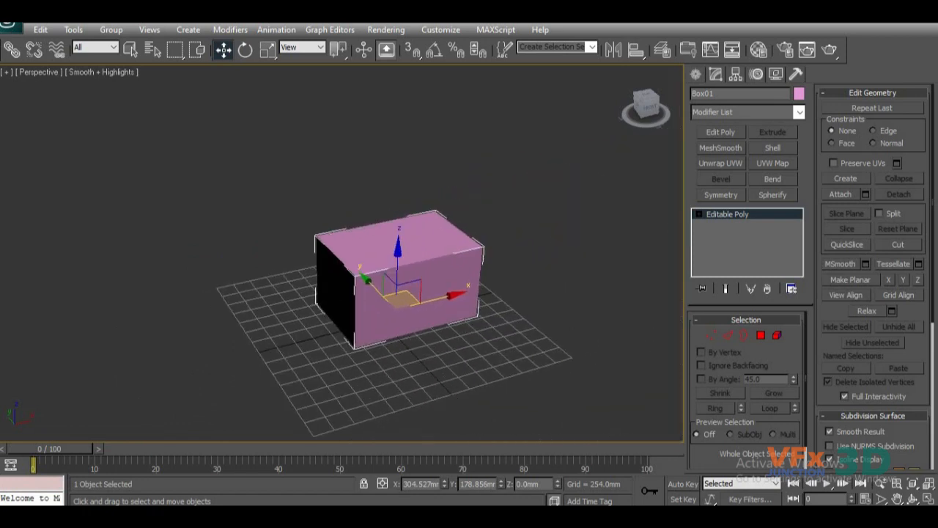
# Orbit the Perspective view around to the back of the box and deselect the box.
pyautogui.click(917, 497)
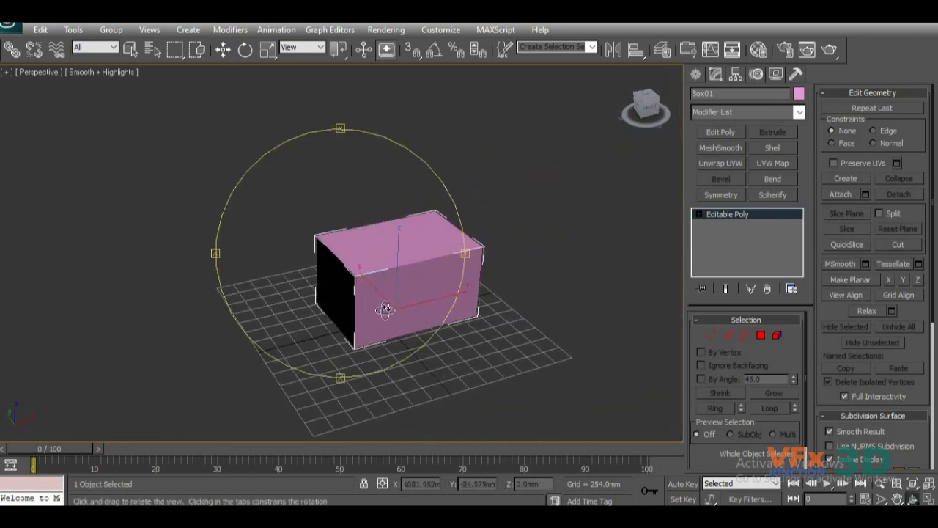
pyautogui.moveTo(387, 310); pyautogui.dragTo(303, 324)
pyautogui.moveTo(304, 323); pyautogui.dragTo(346, 329, button='middle')
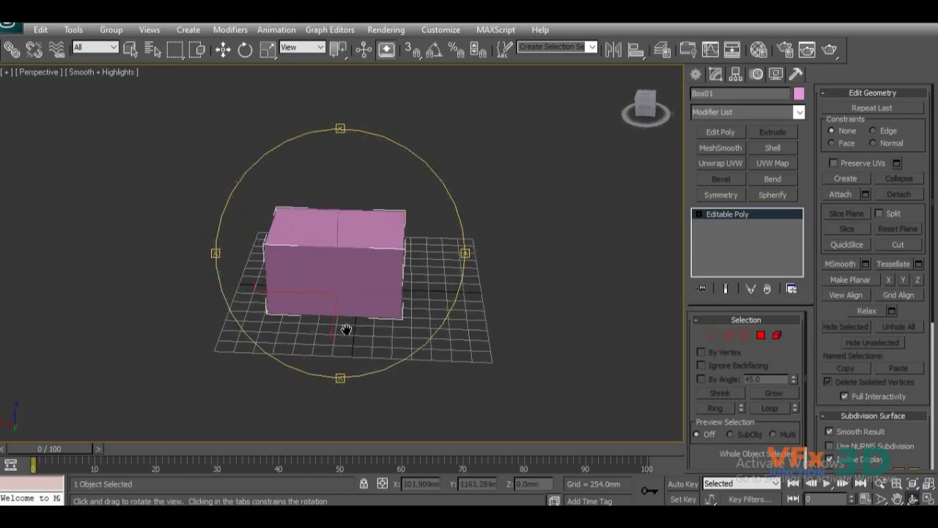
pyautogui.click(223, 49)
pyautogui.hotkey('ctrl', 'd')
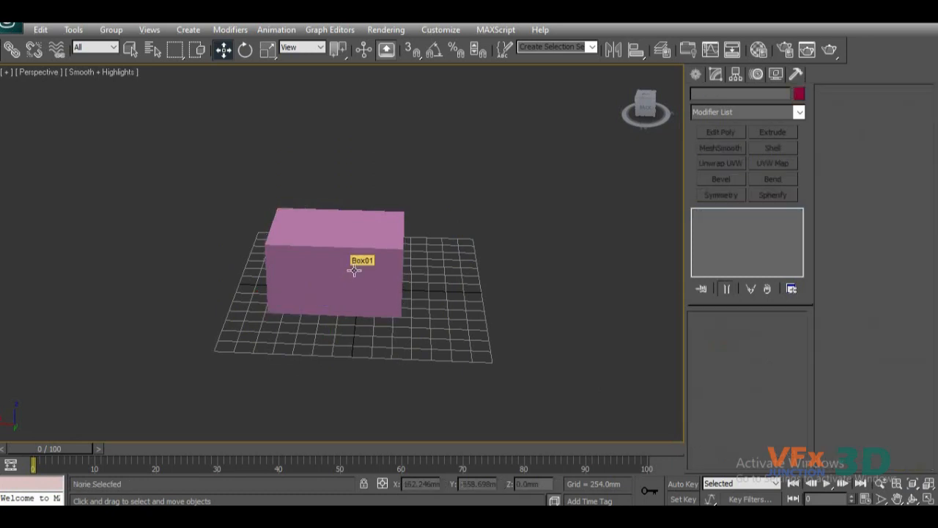
# Rotate the Perspective view with the ViewCube to examine the box from above and from its different sides.
pyautogui.keyDown('alt'); pyautogui.moveTo(351, 273); pyautogui.dragTo(577, 88, button='middle'); pyautogui.keyUp('alt')
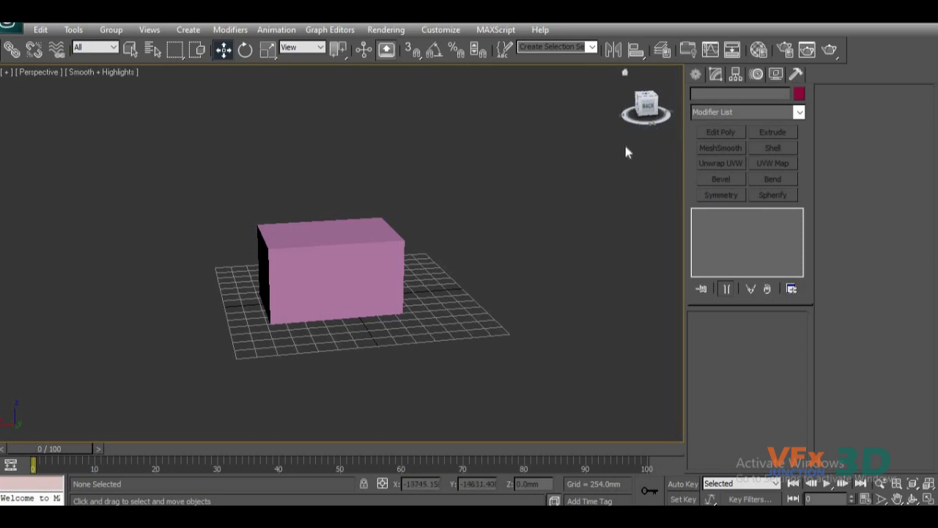
pyautogui.moveTo(632, 182); pyautogui.dragTo(607, 191, button='middle')
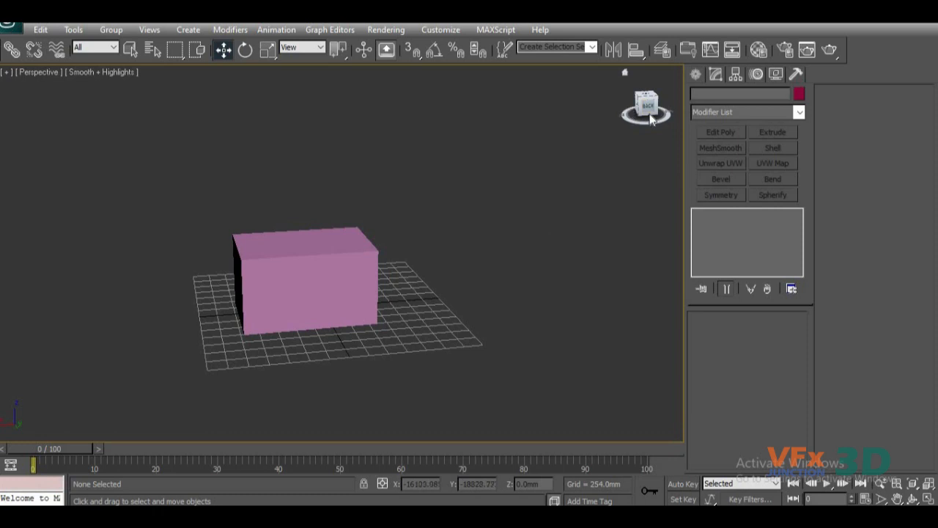
pyautogui.moveTo(626, 163); pyautogui.dragTo(658, 138, button='middle')
pyautogui.moveTo(607, 151); pyautogui.dragTo(570, 160, button='middle')
pyautogui.moveTo(655, 113)
pyautogui.mouseDown()
pyautogui.moveTo(623, 71)
pyautogui.moveTo(744, 87)
pyautogui.moveTo(770, 102)
pyautogui.moveTo(722, 128)
pyautogui.moveTo(689, 172)
pyautogui.moveTo(638, 26)
pyautogui.moveTo(649, 104)
pyautogui.mouseUp()
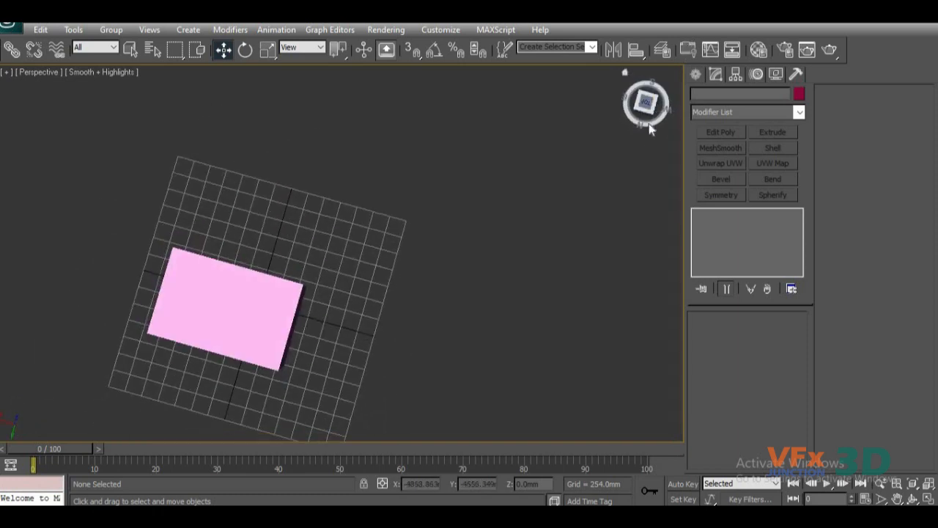
pyautogui.moveTo(641, 143); pyautogui.dragTo(659, 97, button='middle')
pyautogui.moveTo(645, 110)
pyautogui.mouseDown()
pyautogui.moveTo(664, 63)
pyautogui.moveTo(594, 104)
pyautogui.moveTo(561, 105)
pyautogui.moveTo(406, 60)
pyautogui.moveTo(267, 79)
pyautogui.moveTo(646, 109)
pyautogui.mouseUp()
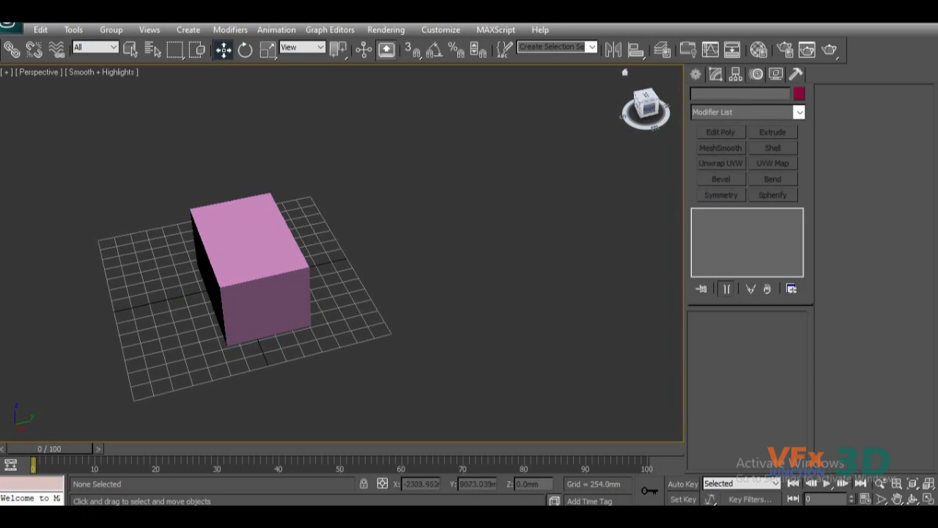
pyautogui.moveTo(646, 109); pyautogui.dragTo(744, 89)
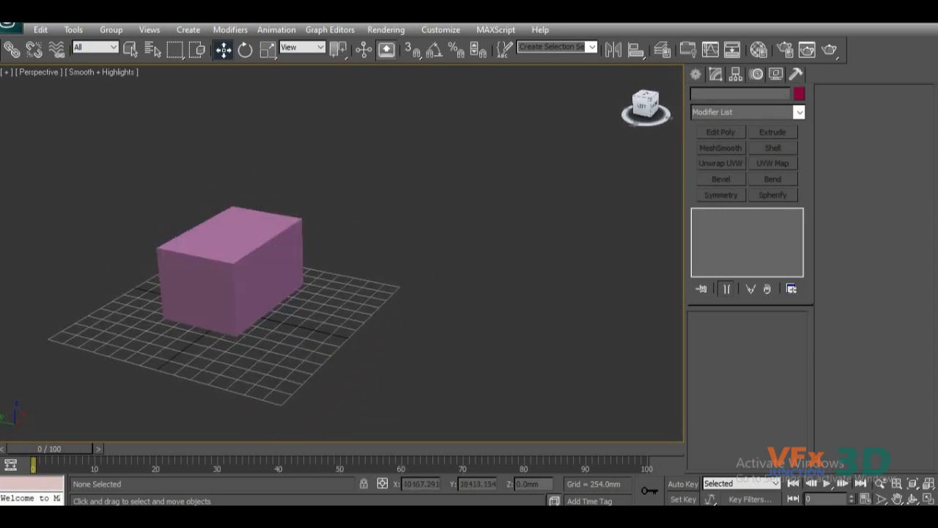
pyautogui.moveTo(643, 111); pyautogui.dragTo(861, 116)
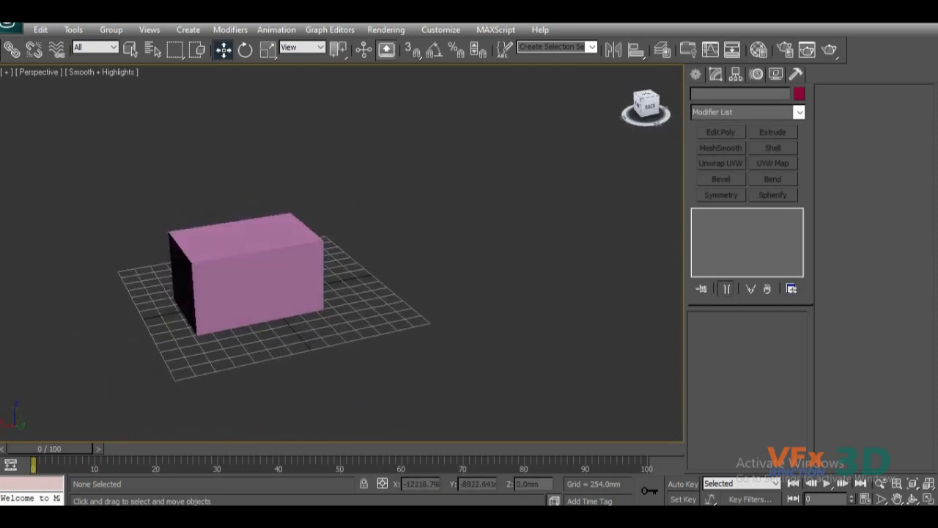
# Align the Perspective view with the ViewCube's Right face, followed by its Bottom face.
pyautogui.click(644, 112)
pyautogui.moveTo(378, 310); pyautogui.dragTo(454, 318, button='middle')
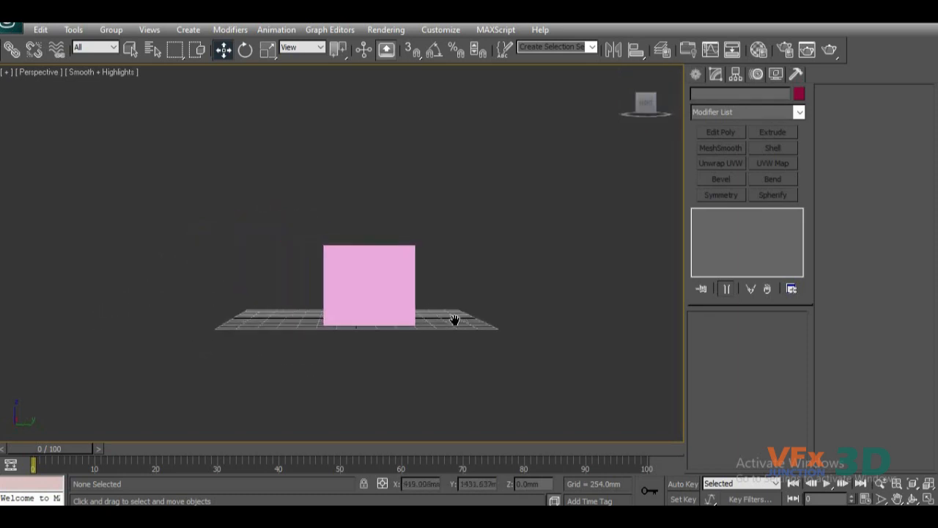
pyautogui.moveTo(644, 104); pyautogui.dragTo(648, 123)
pyautogui.click(646, 113)
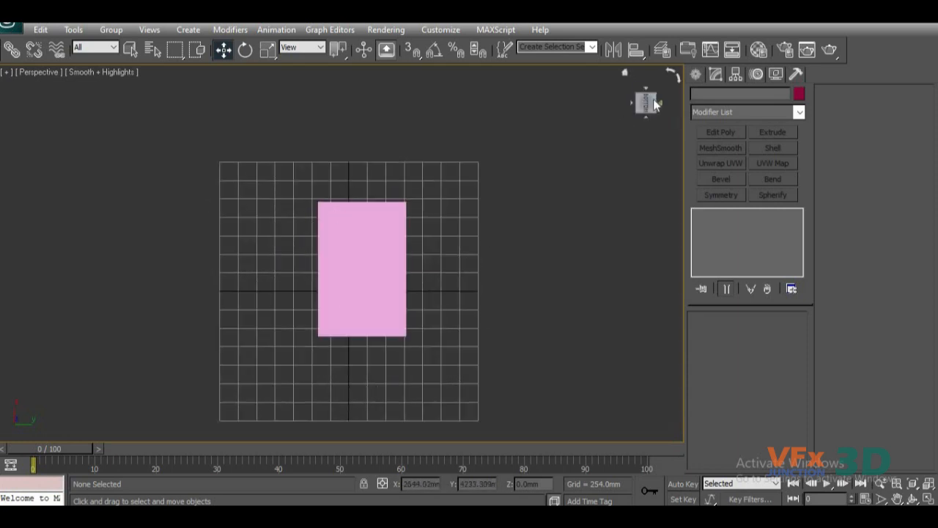
# Restore the Perspective view to its home orientation and rotate it to see the box from another corner.
pyautogui.click(625, 73)
pyautogui.keyDown('alt'); pyautogui.moveTo(547, 254); pyautogui.dragTo(566, 209, button='middle'); pyautogui.keyUp('alt')
pyautogui.moveTo(655, 108); pyautogui.dragTo(647, 107)
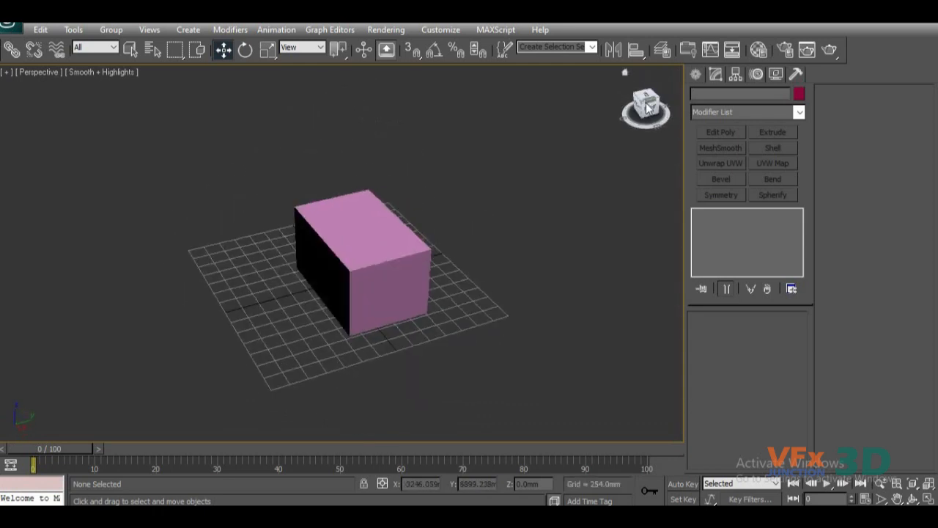
# Switch the viewport through the Front, Left and Top views and back to Perspective.
pyautogui.click(646, 108)
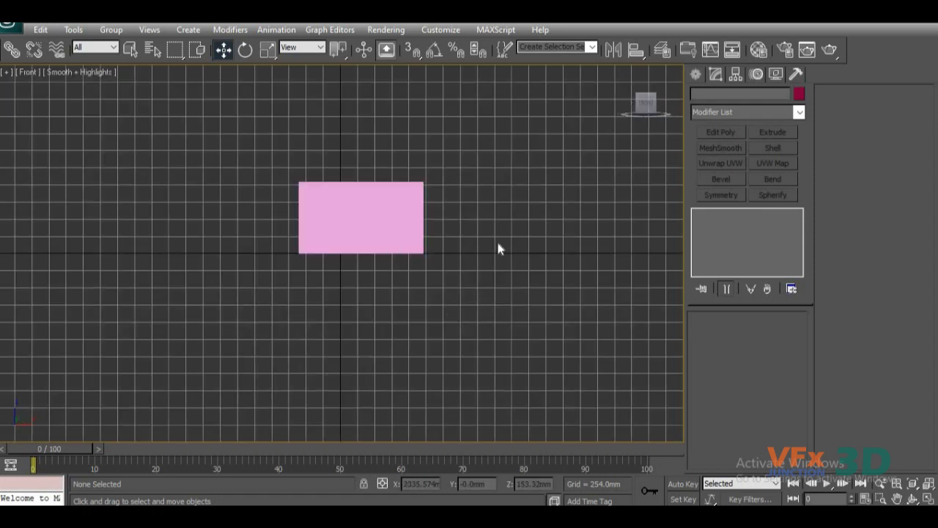
pyautogui.press('l')
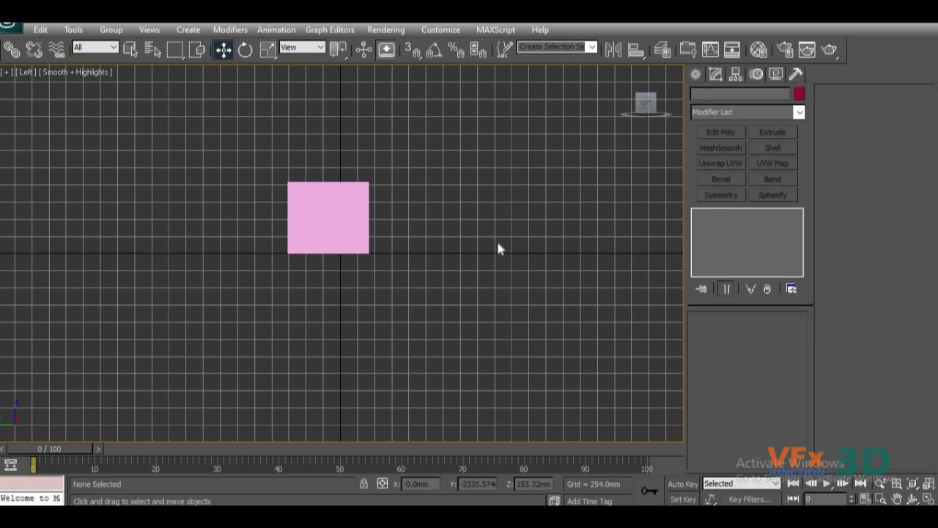
pyautogui.press('t')
pyautogui.moveTo(488, 272); pyautogui.dragTo(485, 190, button='middle')
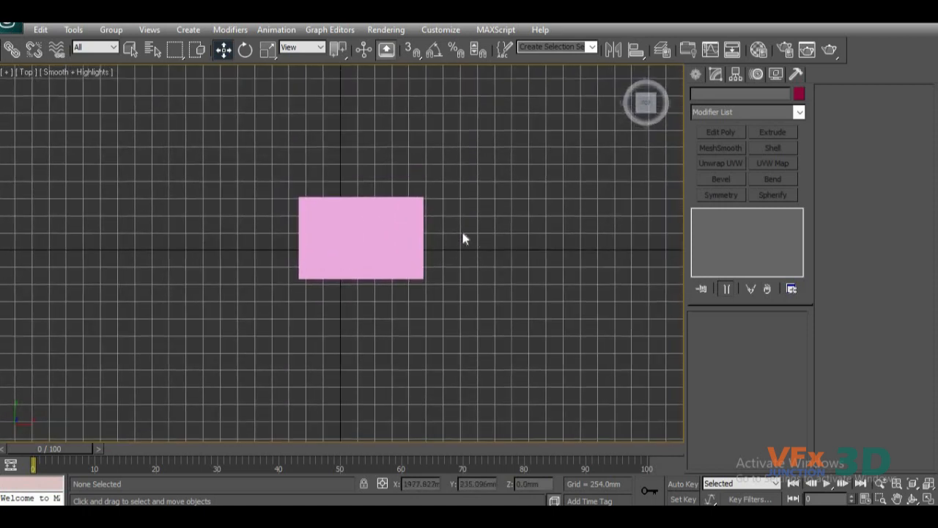
pyautogui.press('p')
pyautogui.moveTo(417, 247); pyautogui.dragTo(424, 291, button='middle')
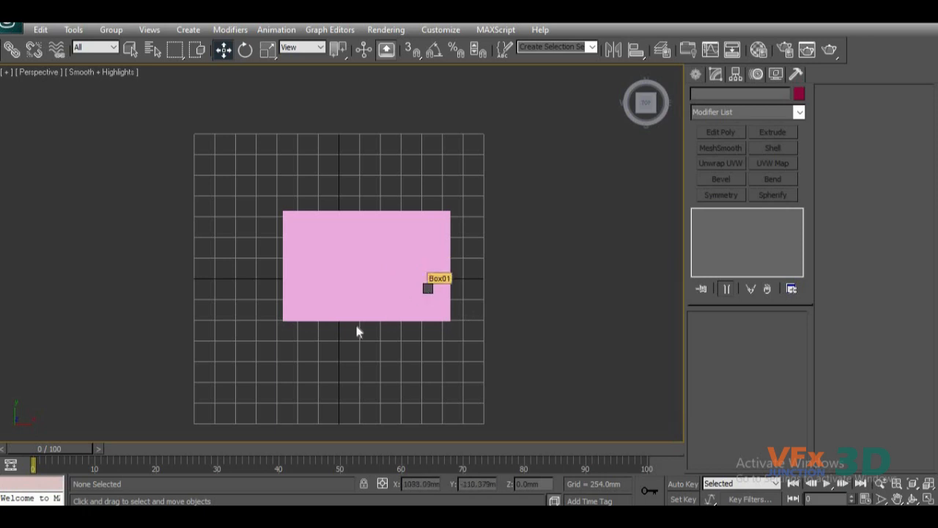
# Bring up the list of available views at the box and switch the viewport to the Right view.
pyautogui.click(378, 294)
pyautogui.press('v')
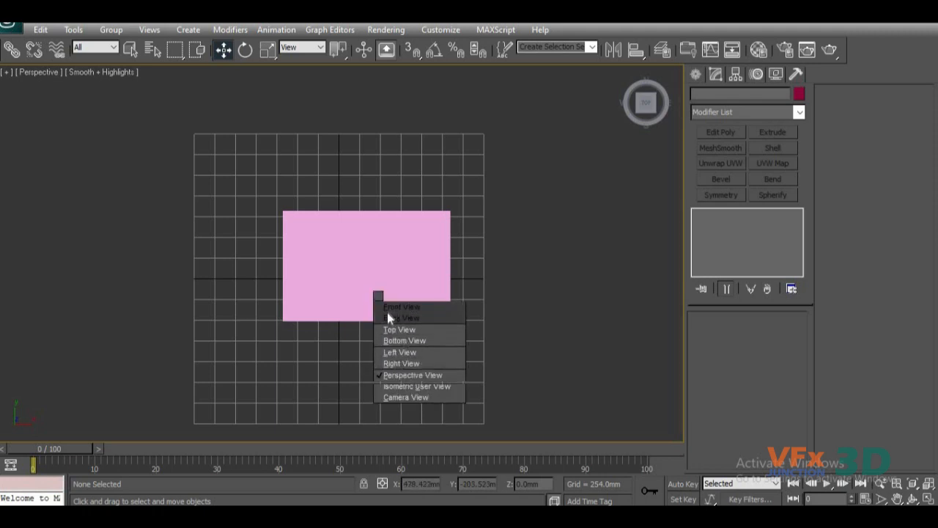
pyautogui.click(404, 364)
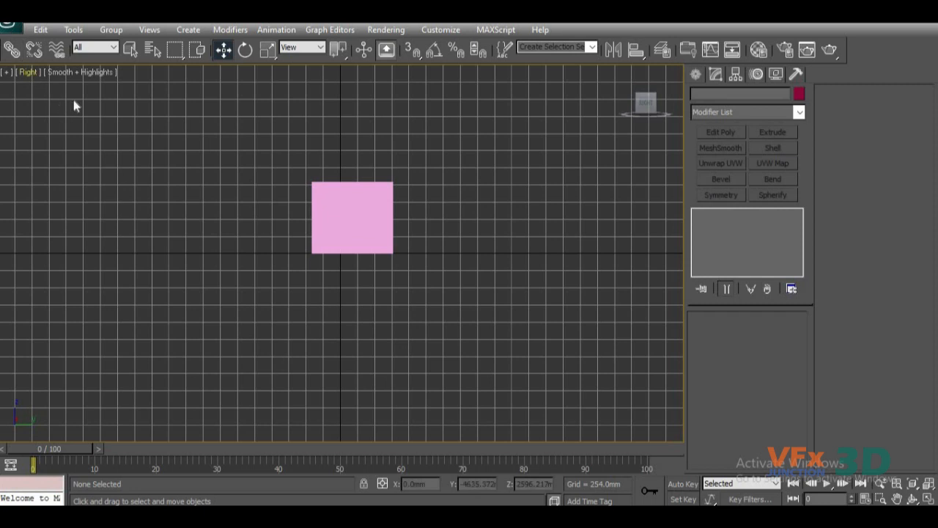
pyautogui.moveTo(342, 264); pyautogui.dragTo(346, 288, button='middle')
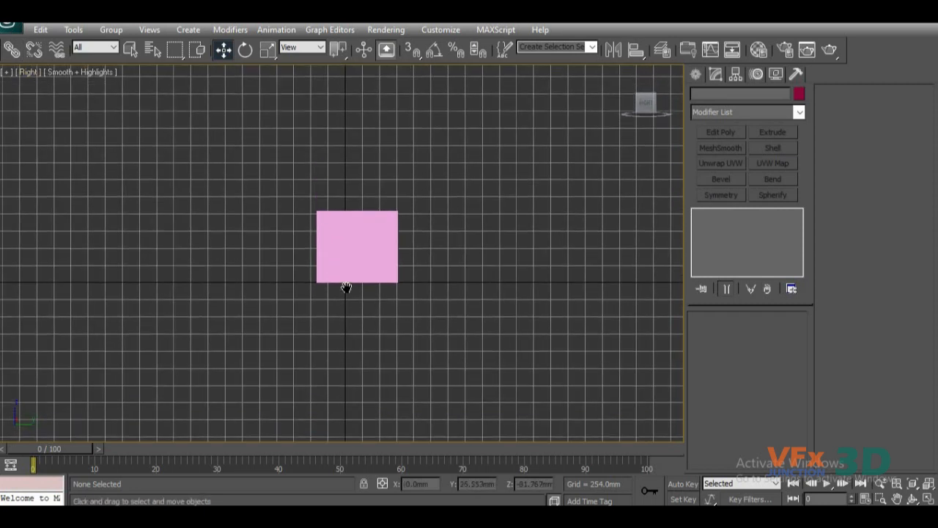
# Return the viewport to the Perspective view and delete the box.
pyautogui.press('p')
pyautogui.keyDown('alt'); pyautogui.moveTo(462, 273); pyautogui.dragTo(325, 297, button='middle'); pyautogui.keyUp('alt')
pyautogui.scroll(5, 360, 308)
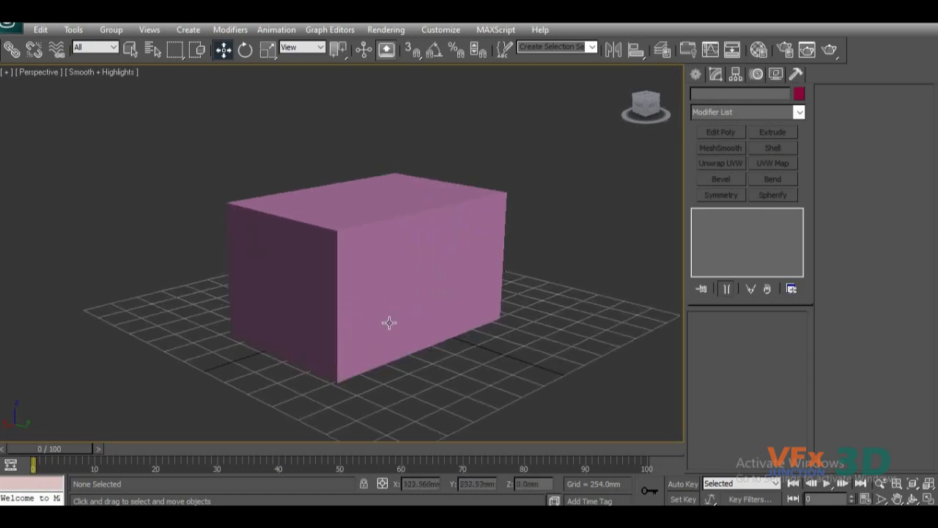
pyautogui.scroll(-4, 389, 322)
pyautogui.keyDown('alt'); pyautogui.moveTo(447, 330); pyautogui.dragTo(470, 331, button='middle'); pyautogui.keyUp('alt')
pyautogui.keyDown('alt'); pyautogui.moveTo(455, 292); pyautogui.dragTo(381, 311, button='middle'); pyautogui.keyUp('alt')
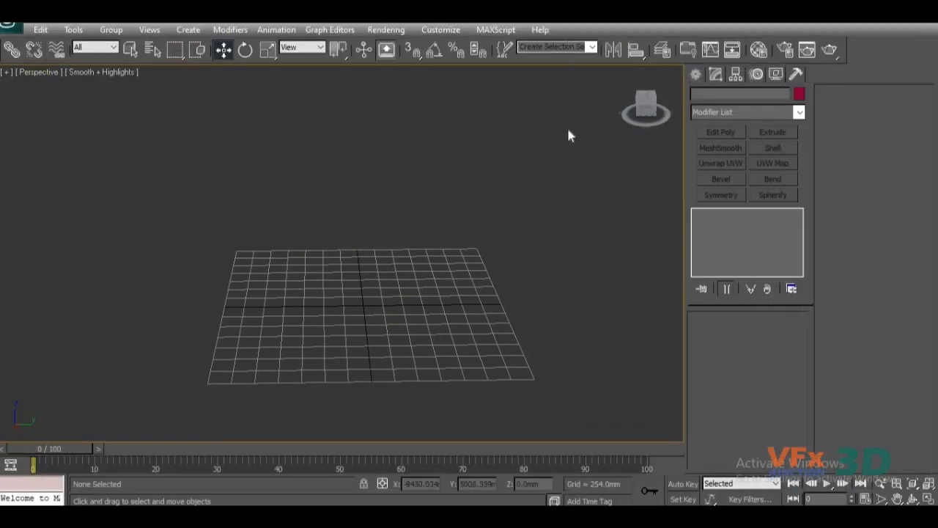
pyautogui.moveTo(346, 317); pyautogui.dragTo(324, 328, button='middle')
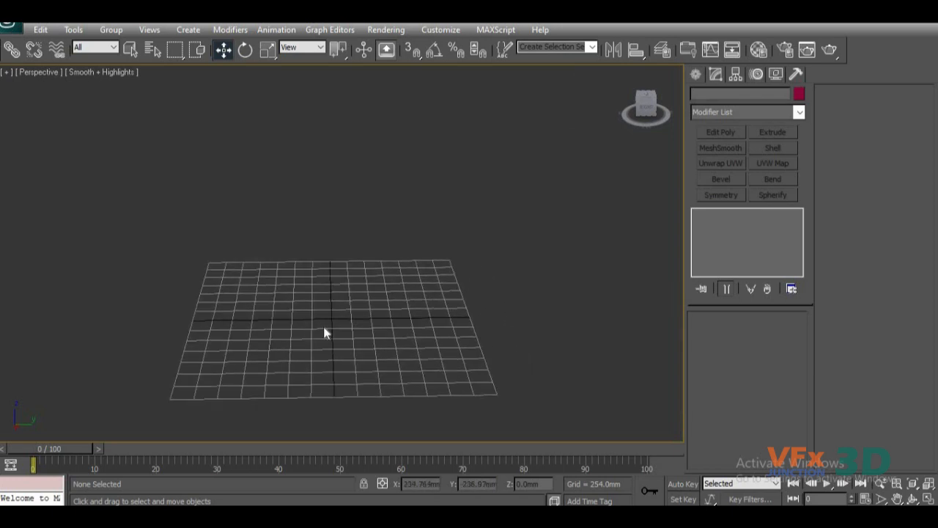
pyautogui.scroll(5, 328, 332)
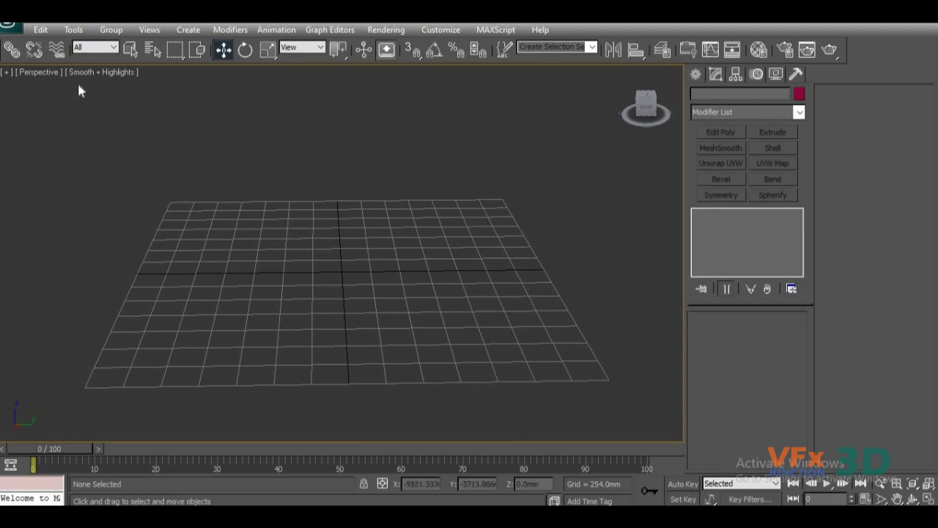
pyautogui.moveTo(57, 156); pyautogui.dragTo(587, 377)
pyautogui.moveTo(339, 273)
pyautogui.mouseDown(button='middle')
pyautogui.moveTo(354, 262)
pyautogui.moveTo(351, 284)
pyautogui.mouseUp(button='middle')
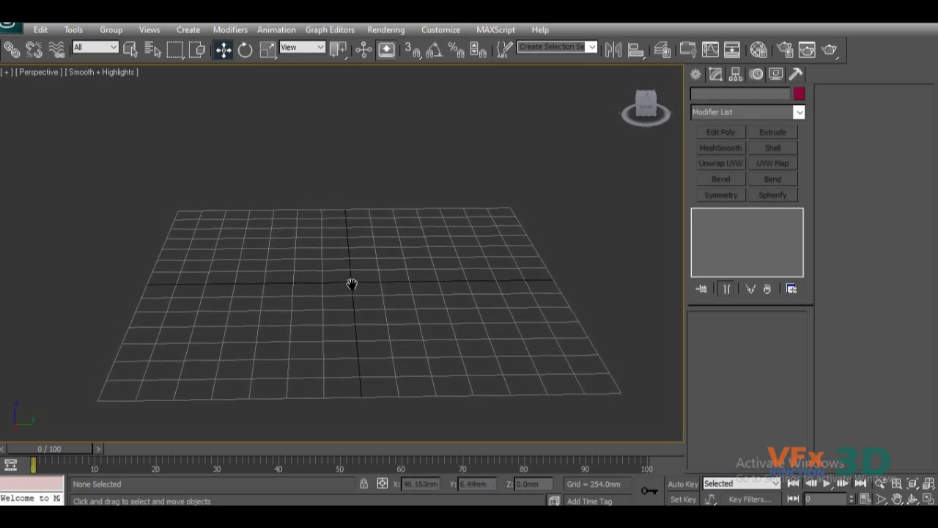
pyautogui.moveTo(351, 283); pyautogui.dragTo(355, 266, button='middle')
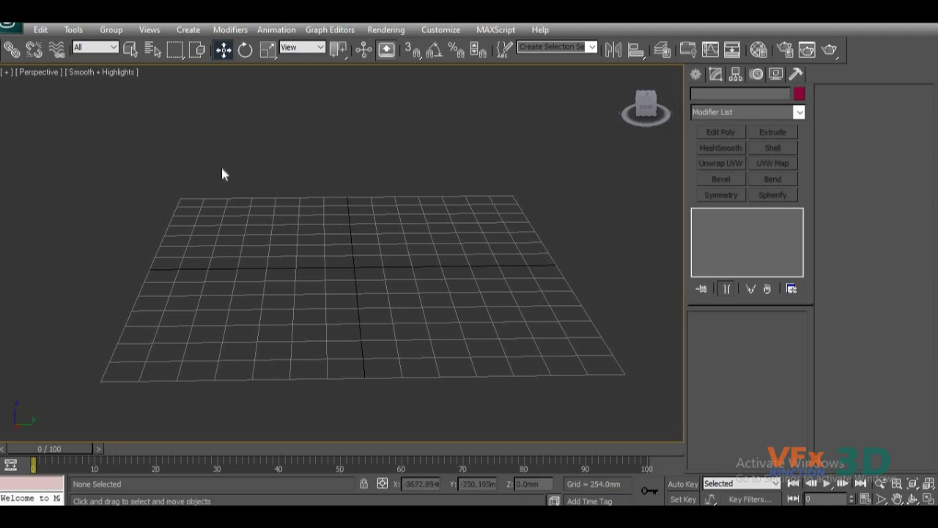
pyautogui.moveTo(152, 177); pyautogui.dragTo(275, 356)
pyautogui.moveTo(184, 352); pyautogui.dragTo(355, 426)
pyautogui.moveTo(341, 330); pyautogui.dragTo(347, 349, button='middle')
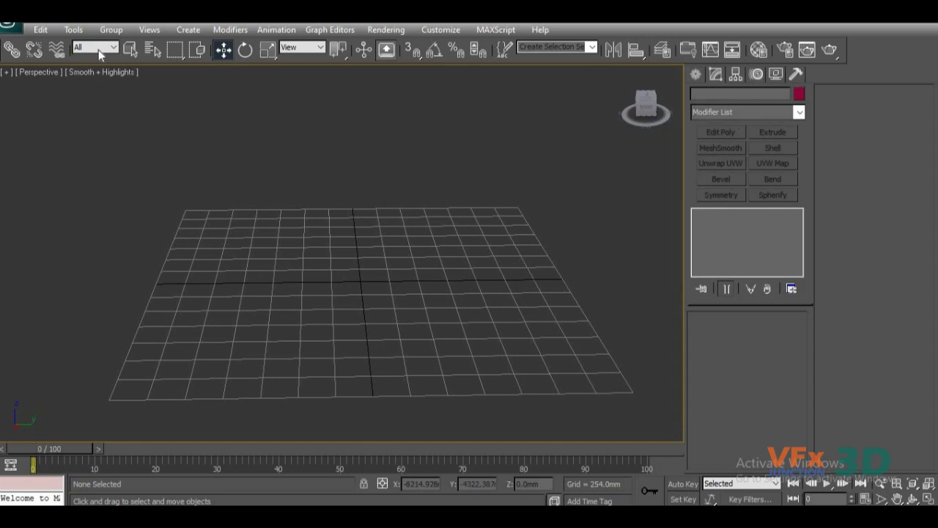
pyautogui.click(108, 30)
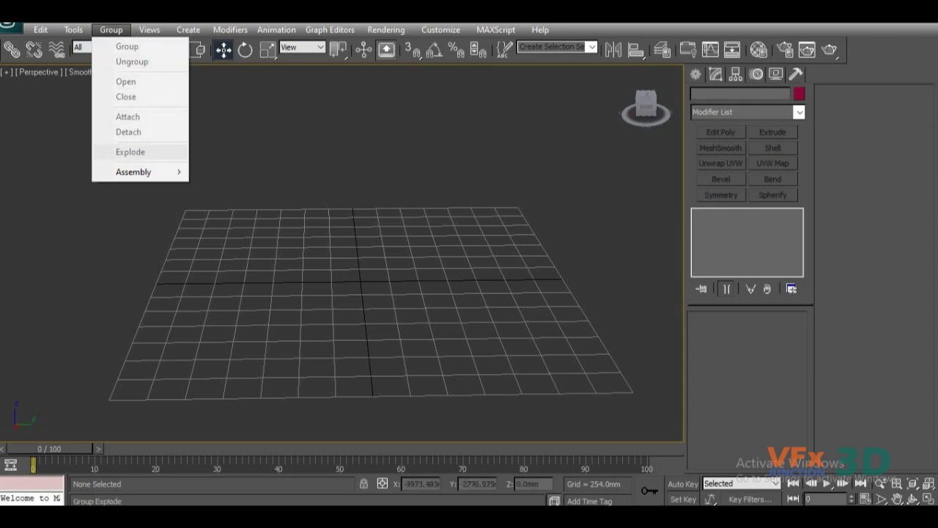
pyautogui.click(530, 216)
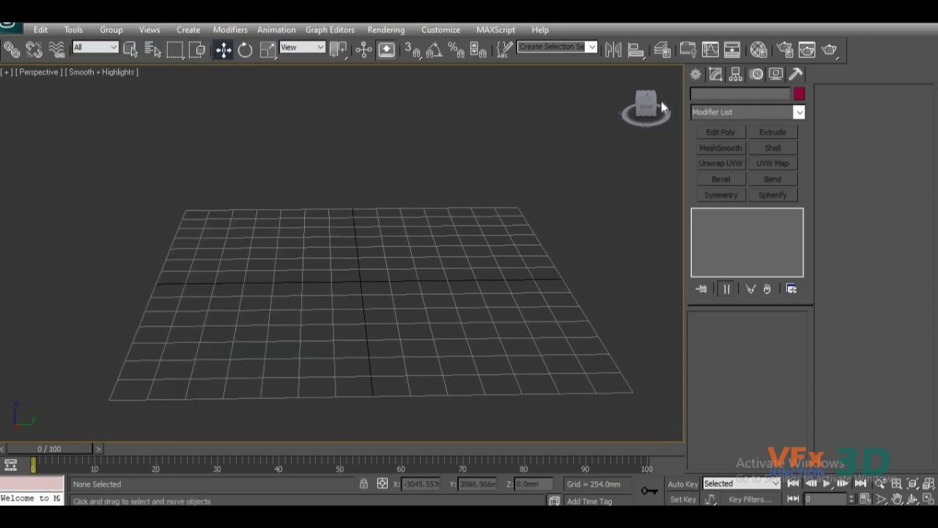
# Create a box about 1173 mm long, 2041 mm wide and 454 mm high on the Perspective grid.
pyautogui.click(694, 75)
pyautogui.click(722, 163)
pyautogui.moveTo(274, 238); pyautogui.dragTo(421, 338)
pyautogui.click(418, 294)
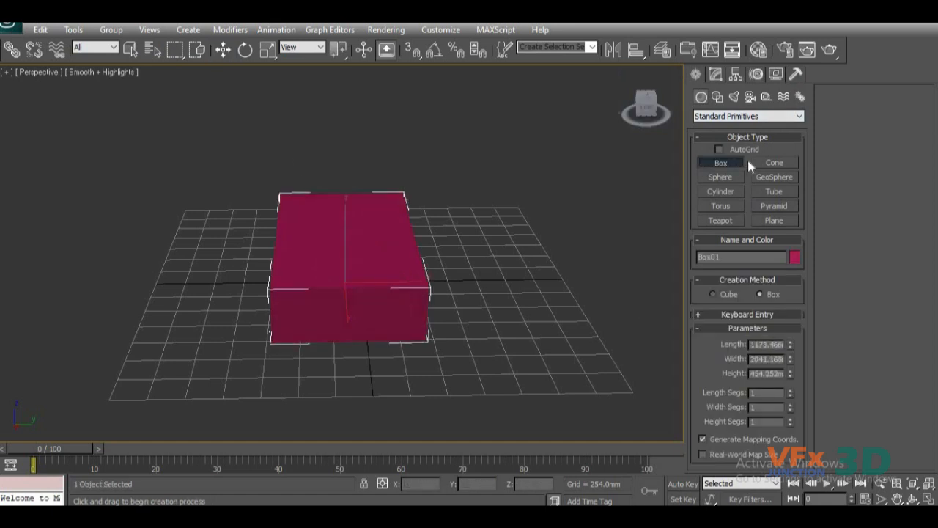
# Create a flat-topped cone on the grid beside the box and leave creation mode for the Move tool.
pyautogui.click(773, 163)
pyautogui.moveTo(471, 256); pyautogui.dragTo(495, 277)
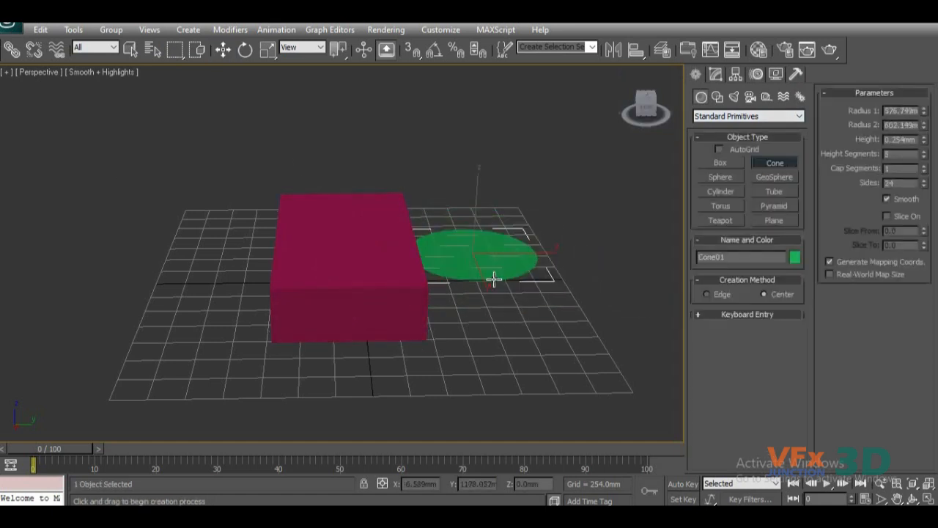
pyautogui.click(374, 208)
pyautogui.click(350, 246)
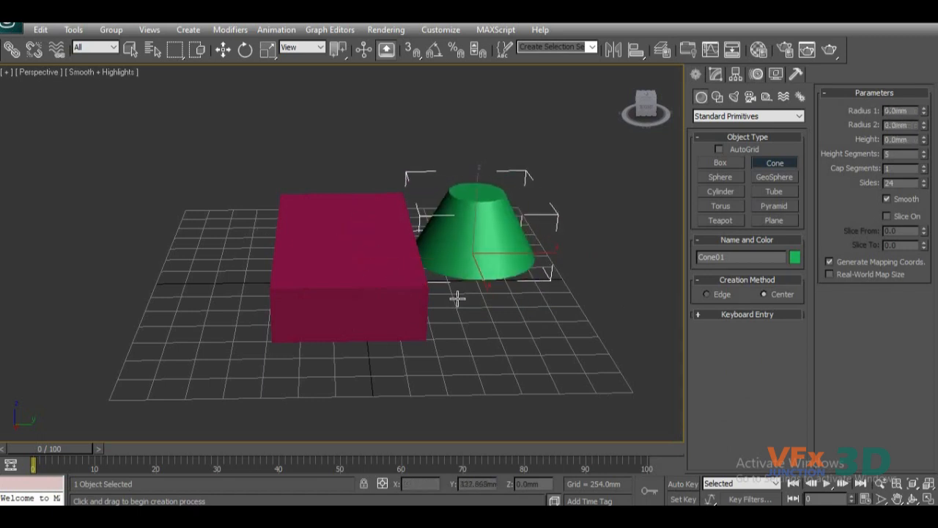
pyautogui.press('w')
pyautogui.click(367, 279)
pyautogui.moveTo(464, 362); pyautogui.dragTo(173, 150)
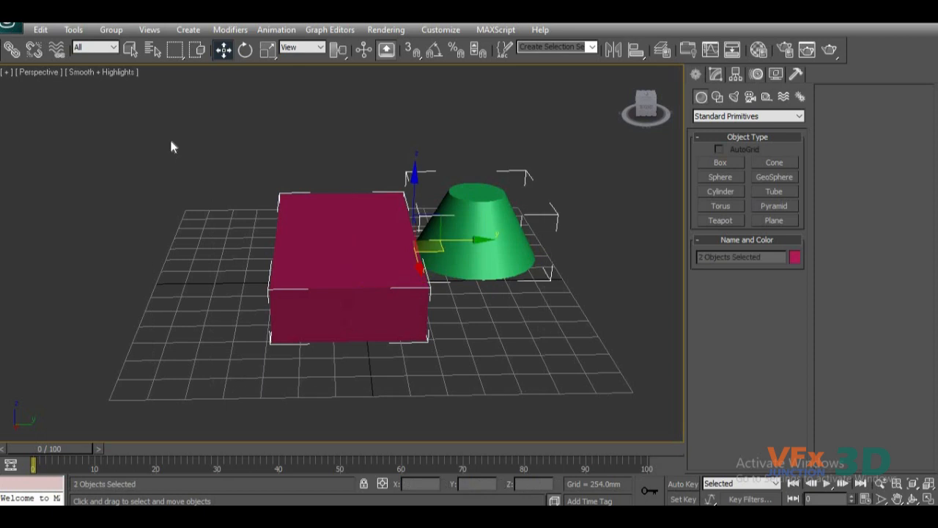
pyautogui.click(125, 32)
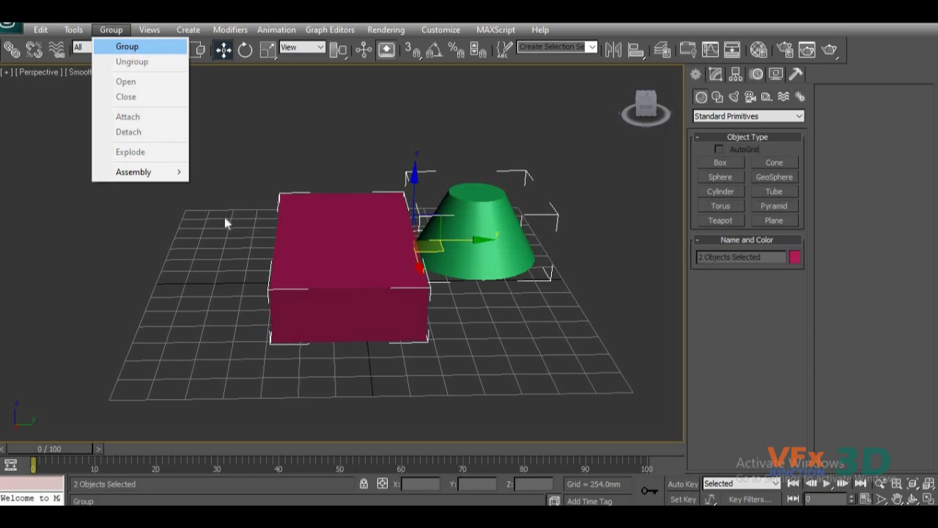
pyautogui.click(235, 160)
pyautogui.click(467, 309)
# Move the box along the Y axis to about -1279 mm and slide the cone along Y toward it.
pyautogui.keyDown('alt'); pyautogui.moveTo(484, 306); pyautogui.dragTo(370, 345, button='middle'); pyautogui.keyUp('alt')
pyautogui.scroll(-5, 314, 342)
pyautogui.scroll(3, 344, 356)
pyautogui.click(282, 282)
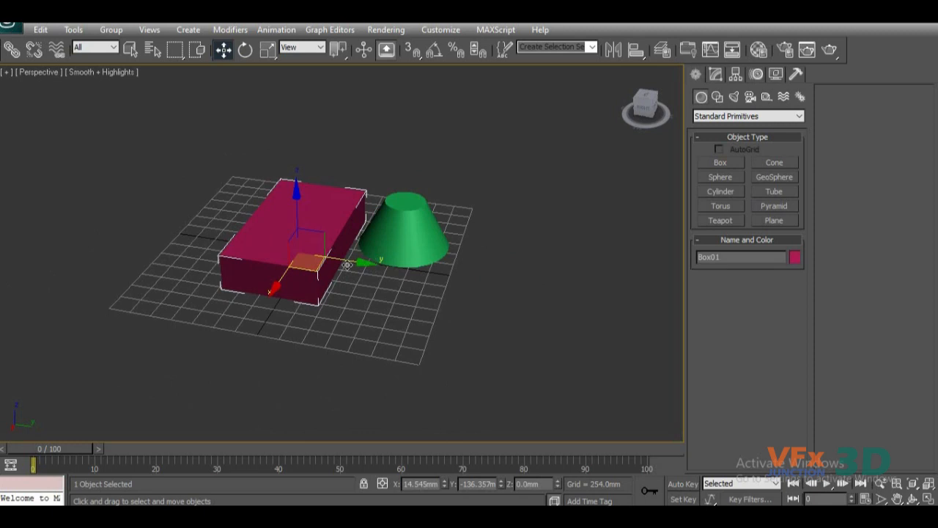
pyautogui.moveTo(342, 262); pyautogui.dragTo(260, 250)
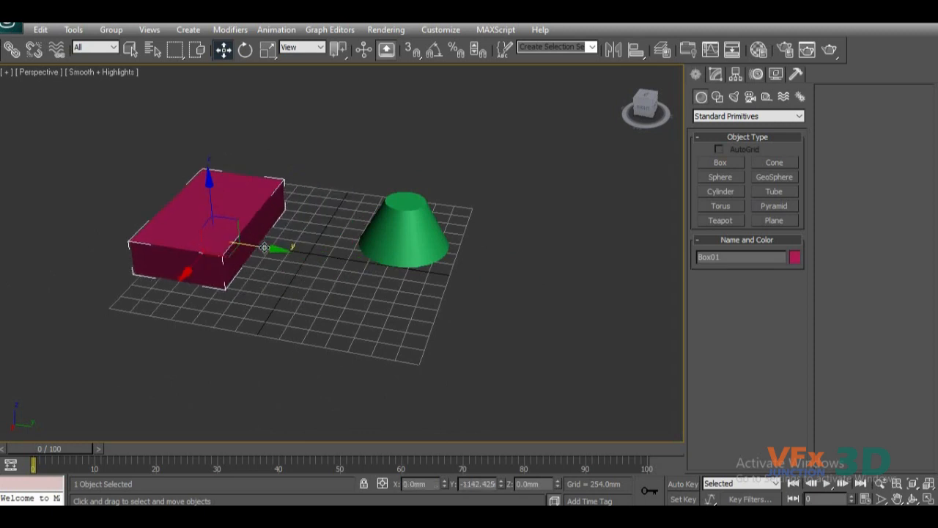
pyautogui.click(400, 249)
pyautogui.moveTo(479, 258); pyautogui.dragTo(402, 254)
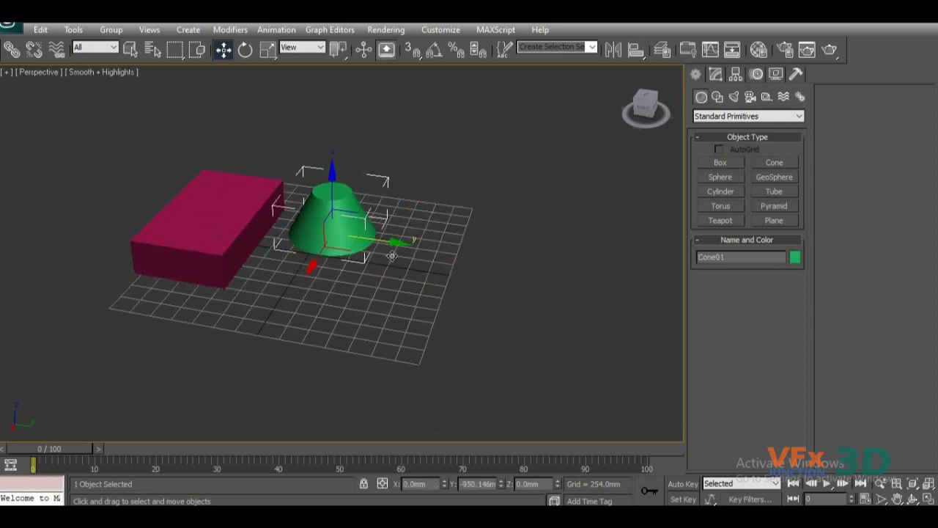
# Select the box and the cone individually and together to check that they are separate objects.
pyautogui.keyDown('alt'); pyautogui.moveTo(311, 330); pyautogui.dragTo(274, 251, button='middle'); pyautogui.keyUp('alt')
pyautogui.click(273, 250)
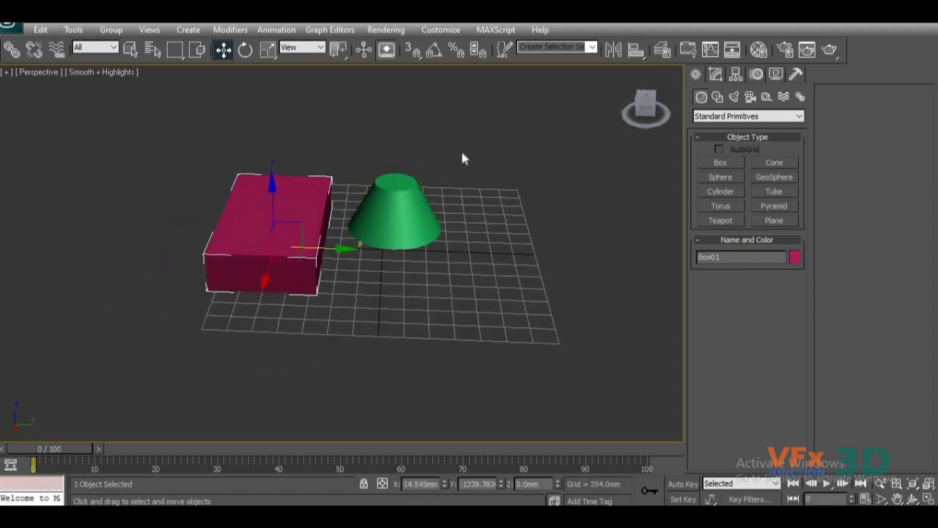
pyautogui.moveTo(136, 401); pyautogui.dragTo(478, 132)
pyautogui.click(416, 225)
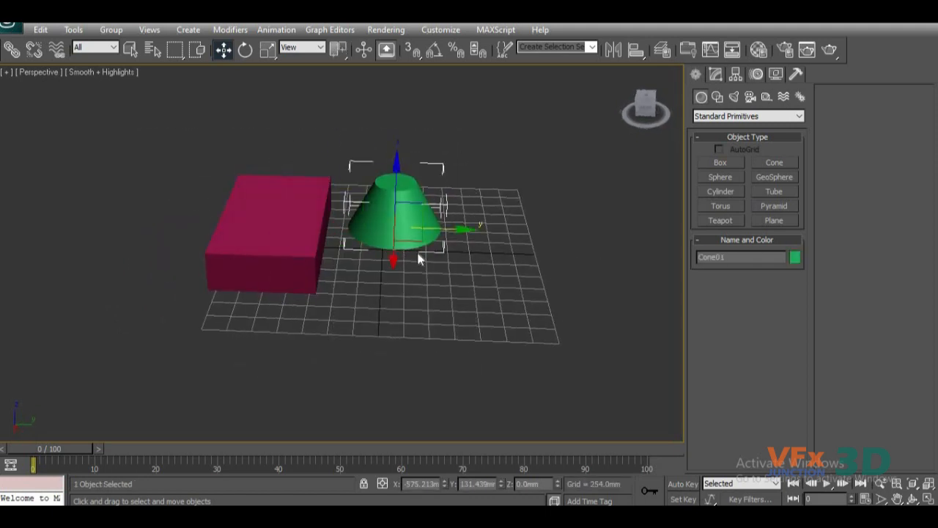
pyautogui.click(296, 254)
# Group the box and the cone under the name Star.
pyautogui.moveTo(137, 408); pyautogui.dragTo(486, 137)
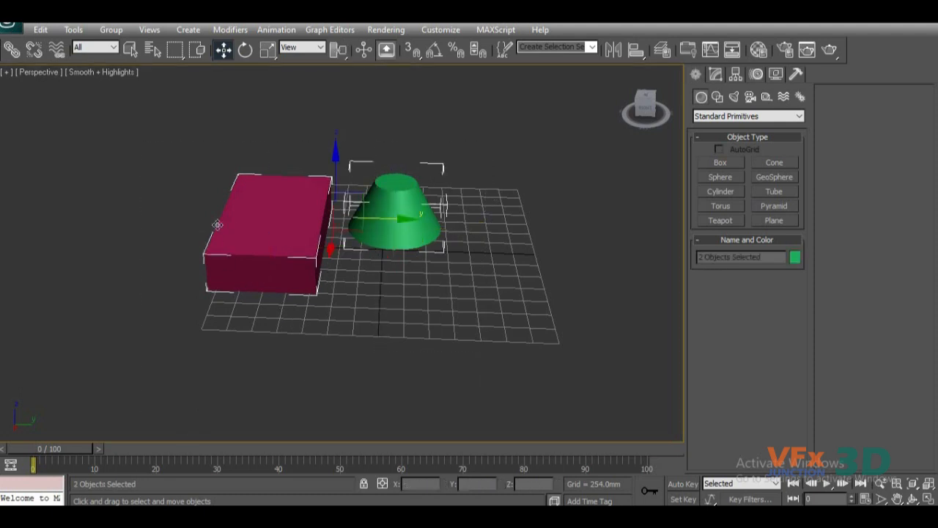
pyautogui.click(108, 36)
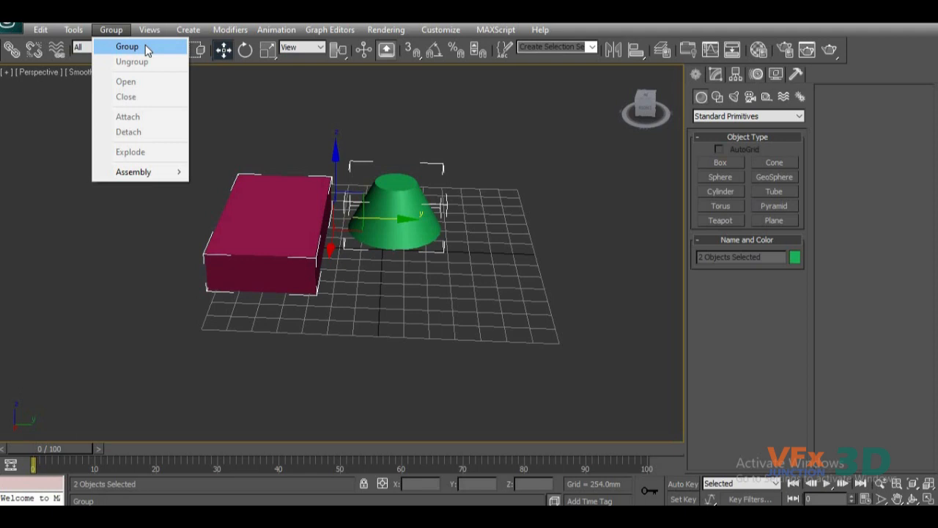
pyautogui.click(128, 47)
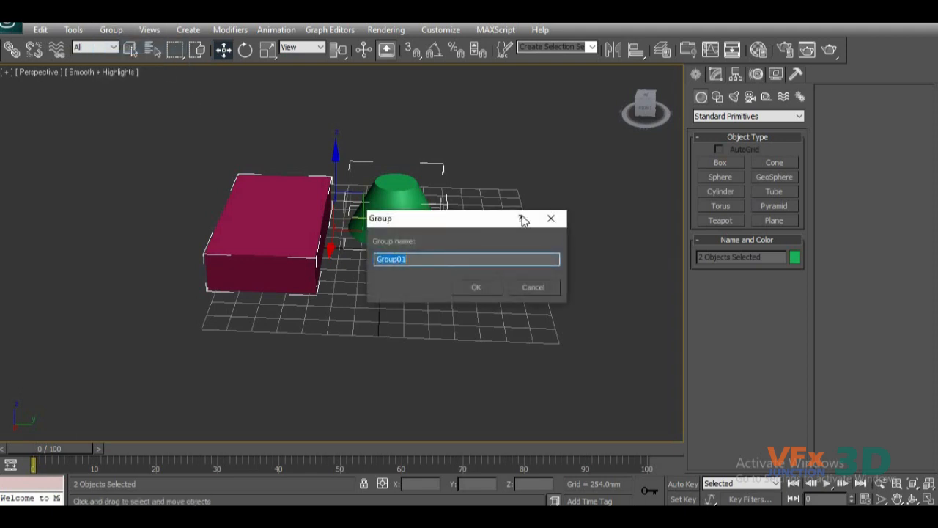
pyautogui.moveTo(503, 222); pyautogui.dragTo(541, 162)
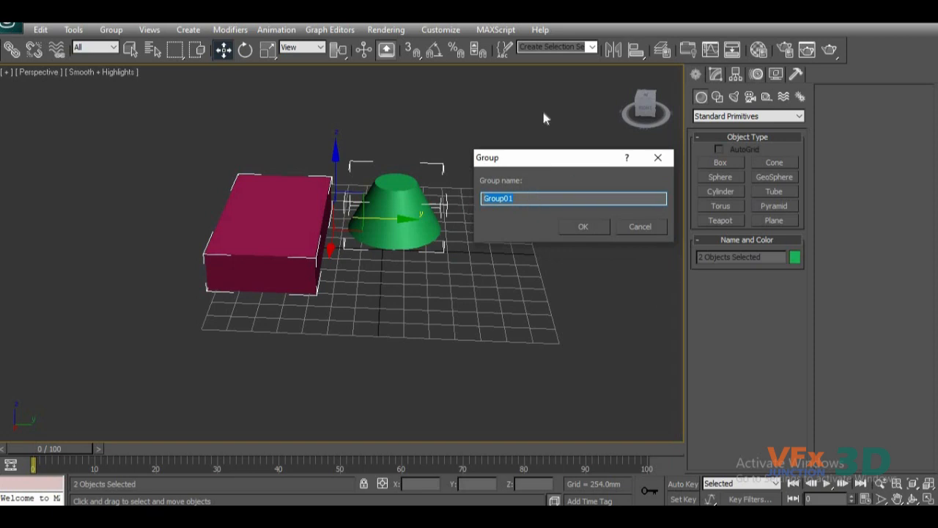
pyautogui.write('Si')
pyautogui.click(584, 228)
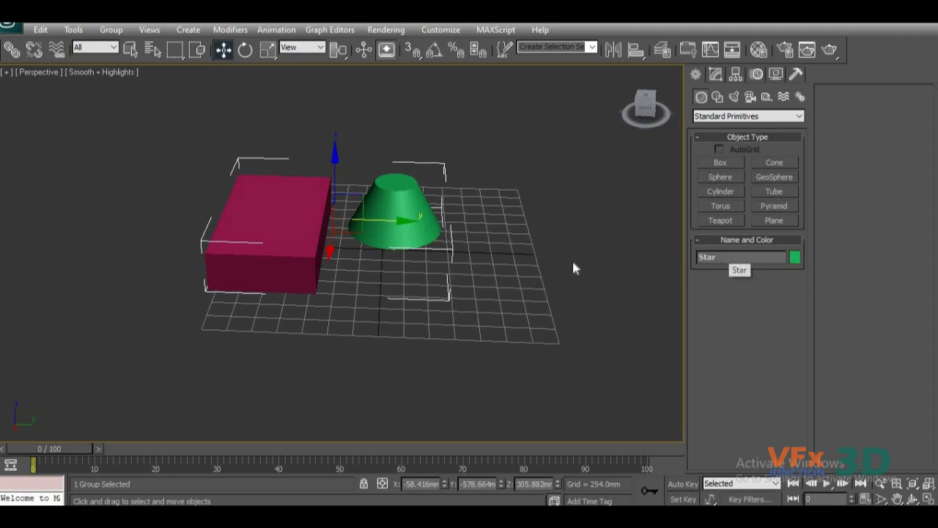
# Turn on the Edged Faces display in the Perspective view and reselect the Star group.
pyautogui.press('F4')
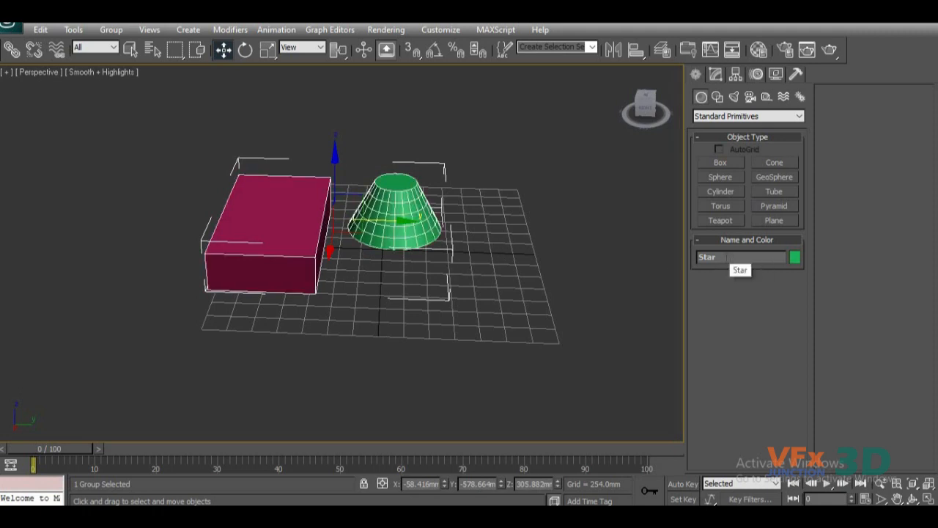
pyautogui.click(357, 336)
pyautogui.scroll(2, 342, 295)
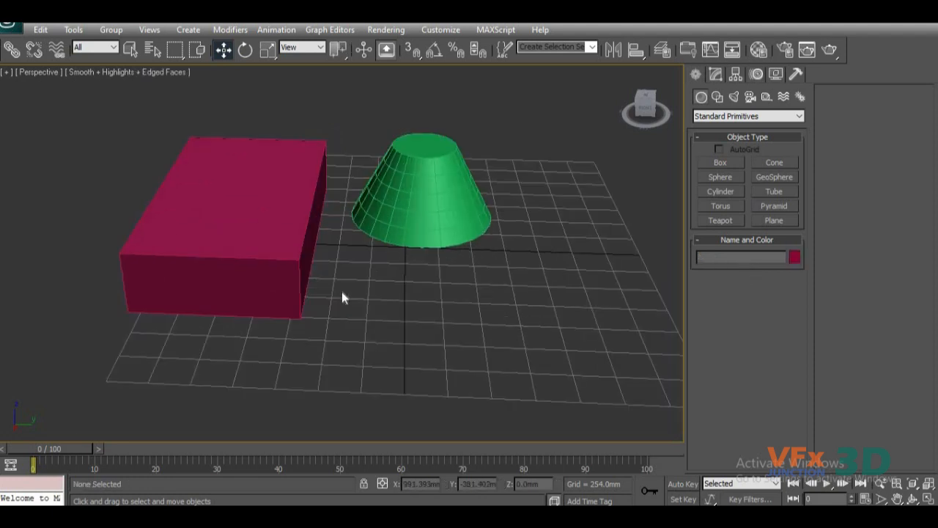
pyautogui.click(250, 247)
pyautogui.moveTo(377, 202); pyautogui.dragTo(382, 296)
pyautogui.scroll(-5, 383, 296)
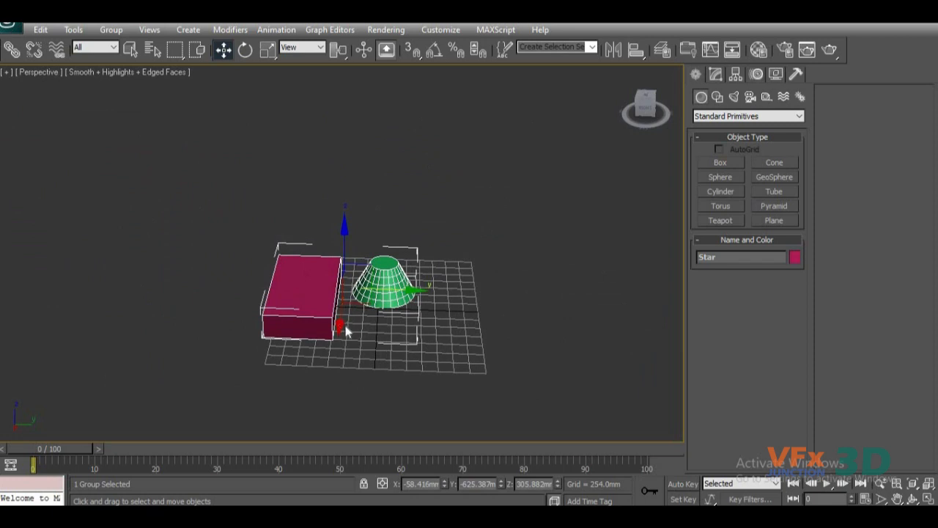
# Move the Star group along the Y axis to about -321 mm.
pyautogui.moveTo(406, 286); pyautogui.dragTo(423, 277)
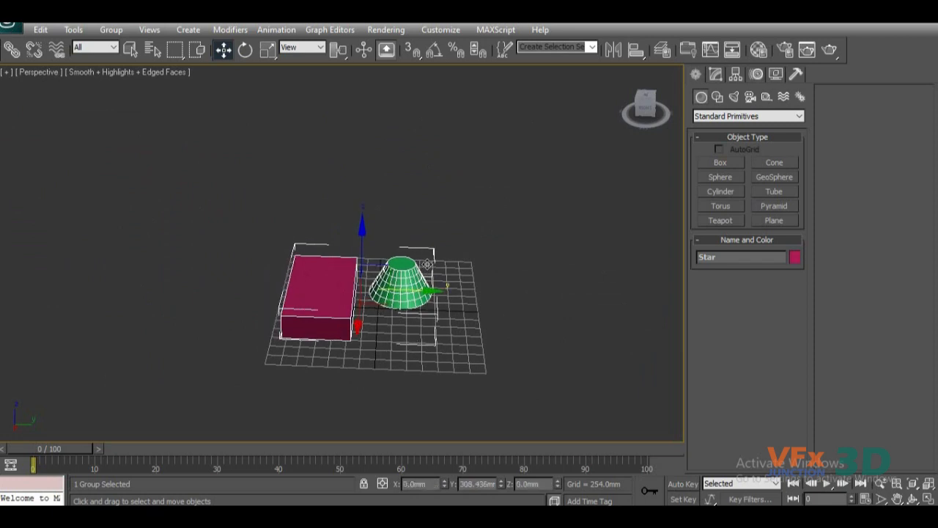
pyautogui.scroll(5, 397, 352)
pyautogui.scroll(-5, 397, 358)
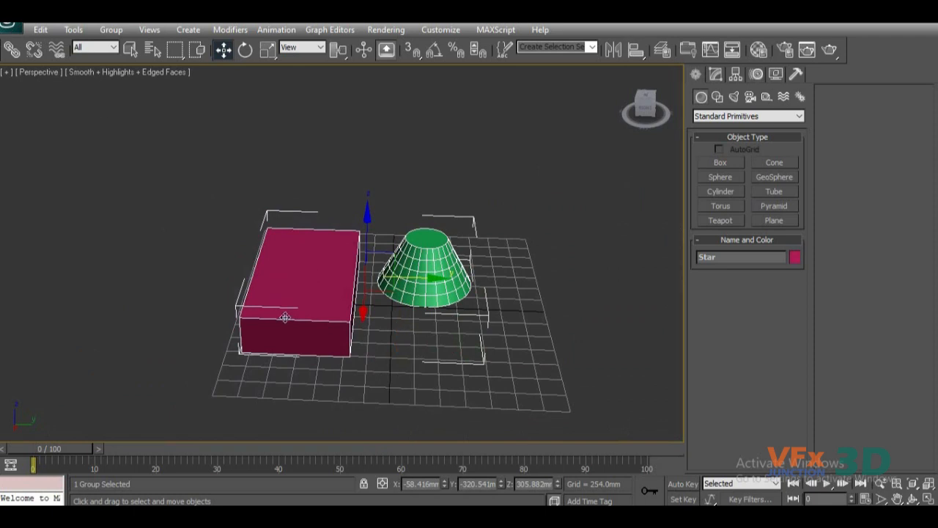
# Ungroup the Star group back into its box and cone.
pyautogui.click(112, 32)
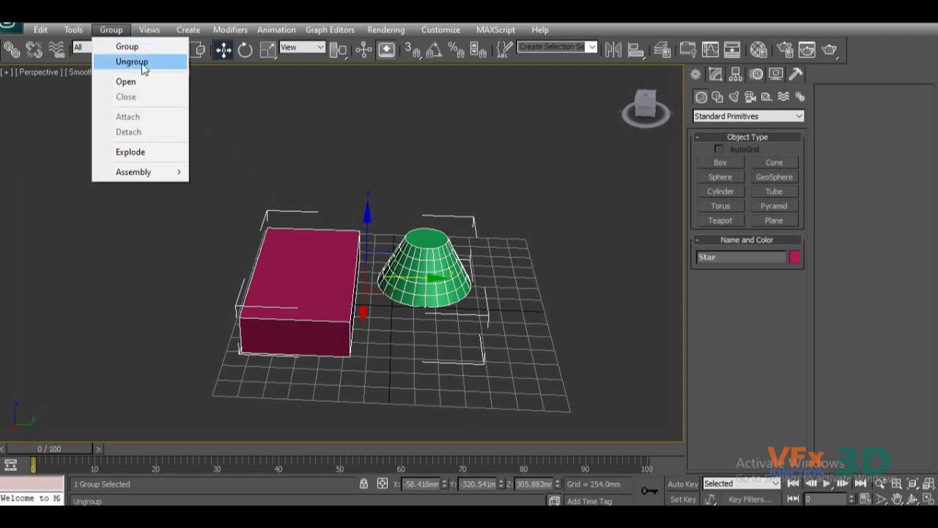
pyautogui.click(370, 290)
pyautogui.click(331, 288)
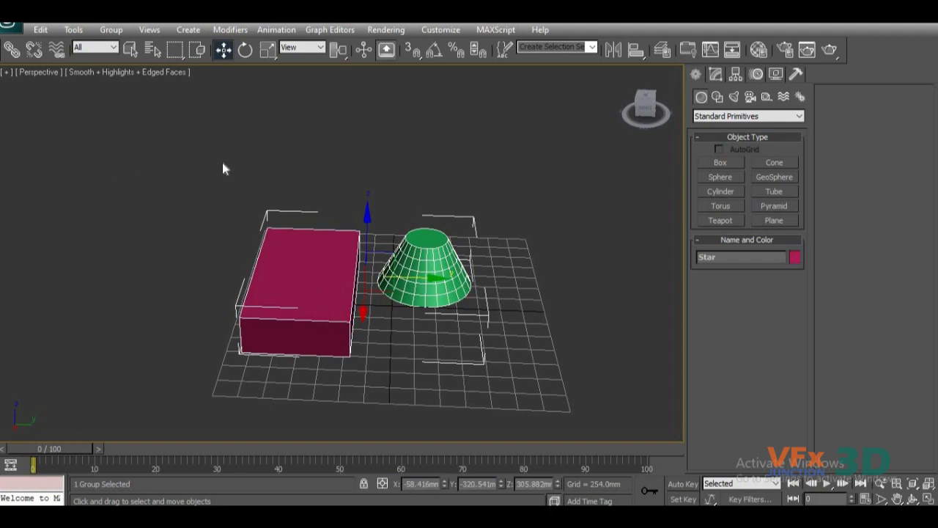
pyautogui.click(111, 29)
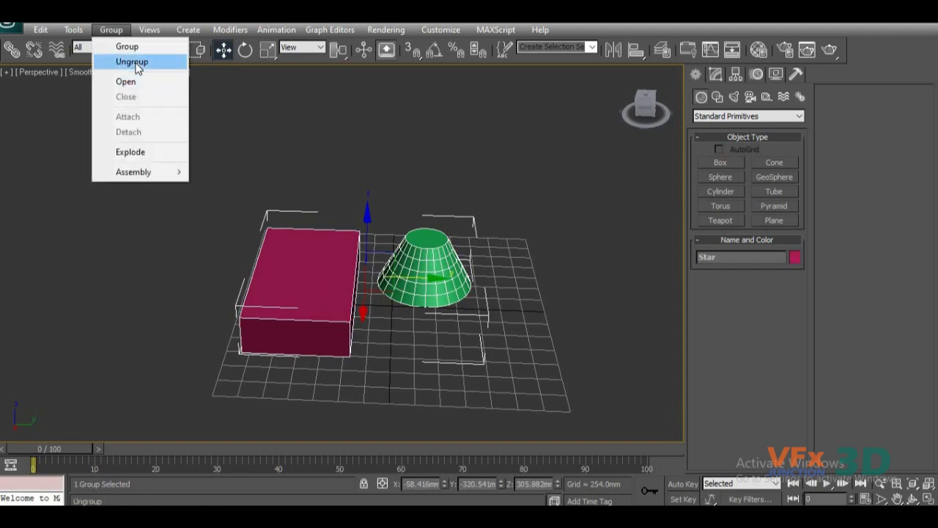
pyautogui.click(135, 65)
# Move the ungrouped cone to about 558 mm on Y and shift the box along Y away from it.
pyautogui.click(428, 315)
pyautogui.click(433, 288)
pyautogui.moveTo(487, 285); pyautogui.dragTo(501, 285)
pyautogui.click(256, 312)
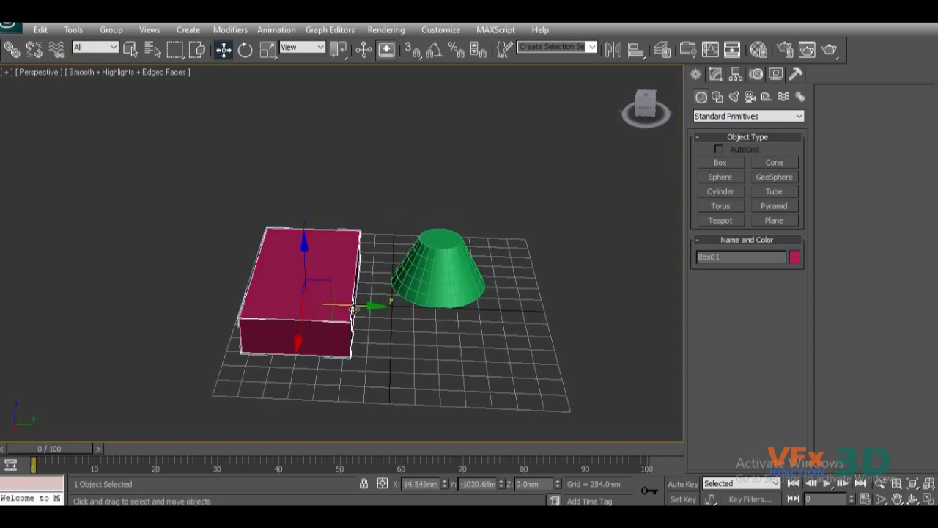
pyautogui.moveTo(345, 306); pyautogui.dragTo(322, 307)
pyautogui.click(442, 363)
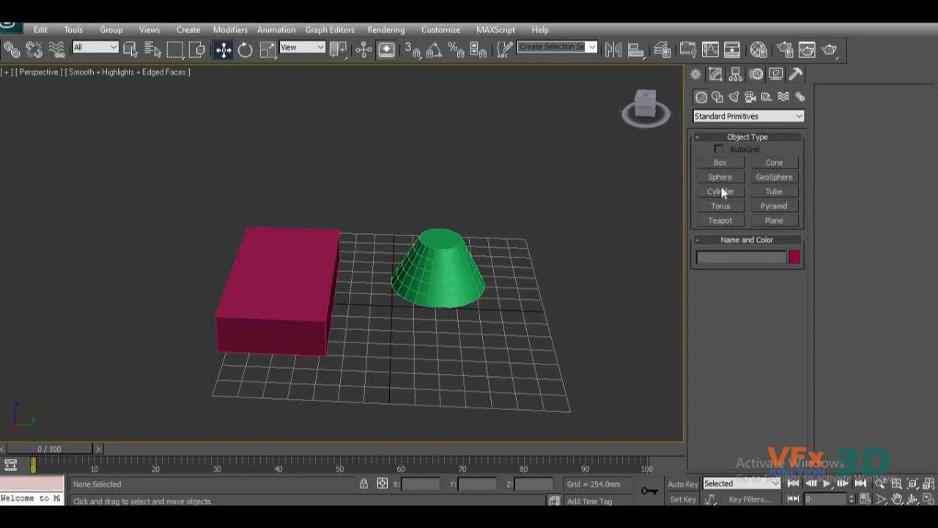
# Create a sphere with a radius of about 392 mm in front of the cone.
pyautogui.click(720, 177)
pyautogui.moveTo(404, 342); pyautogui.dragTo(429, 363)
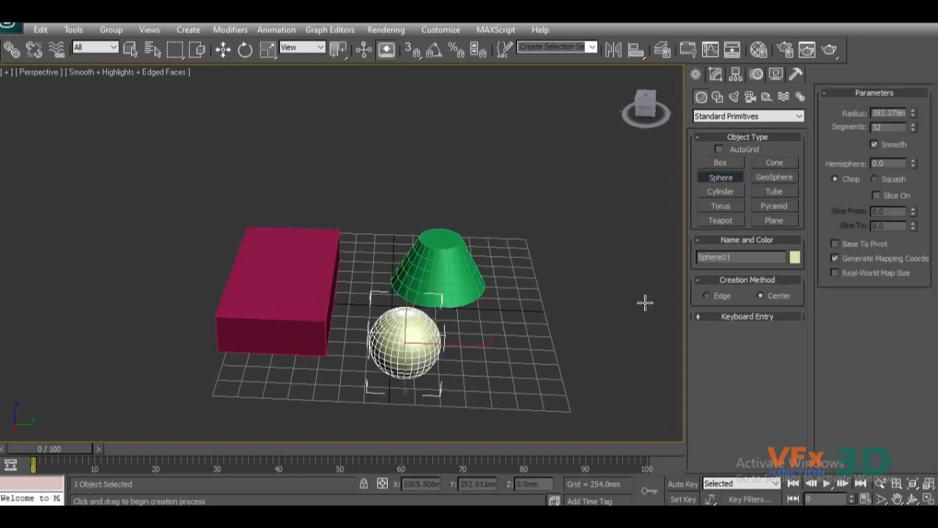
pyautogui.rightClick(628, 253)
# Create a short cylinder with a radius of about 490 mm beside the sphere and the cone.
pyautogui.click(721, 192)
pyautogui.moveTo(515, 332); pyautogui.dragTo(561, 336)
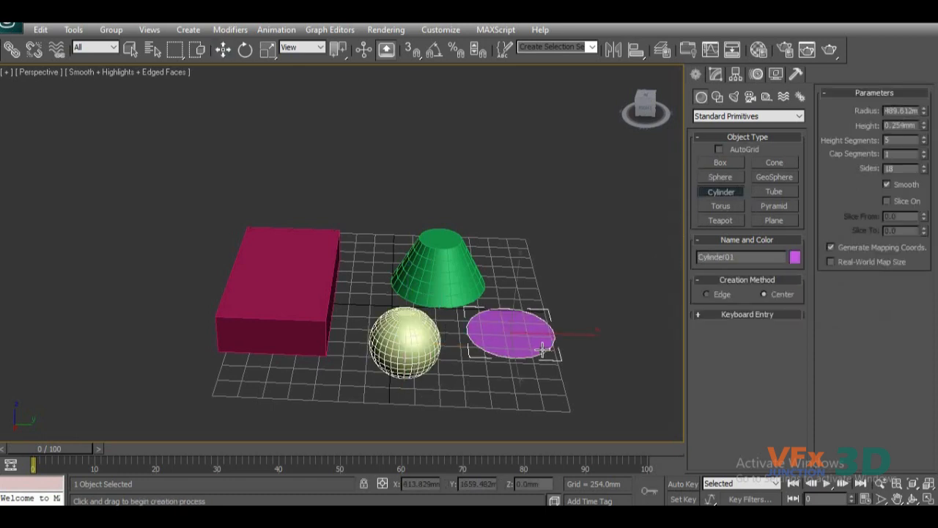
pyautogui.click(541, 307)
pyautogui.rightClick(424, 385)
# Select the cone, box, sphere and cylinder one by one to check that they are separate objects.
pyautogui.keyDown('alt'); pyautogui.moveTo(424, 385); pyautogui.dragTo(339, 337, button='middle'); pyautogui.keyUp('alt')
pyautogui.click(339, 337)
pyautogui.click(353, 235)
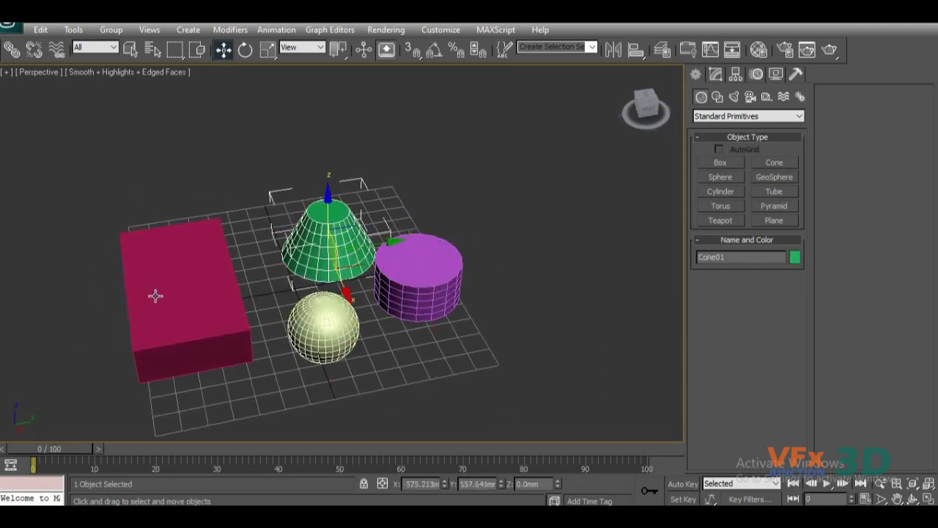
pyautogui.click(155, 293)
pyautogui.click(326, 337)
pyautogui.click(411, 292)
pyautogui.click(314, 244)
pyautogui.click(213, 289)
pyautogui.click(418, 275)
pyautogui.click(330, 242)
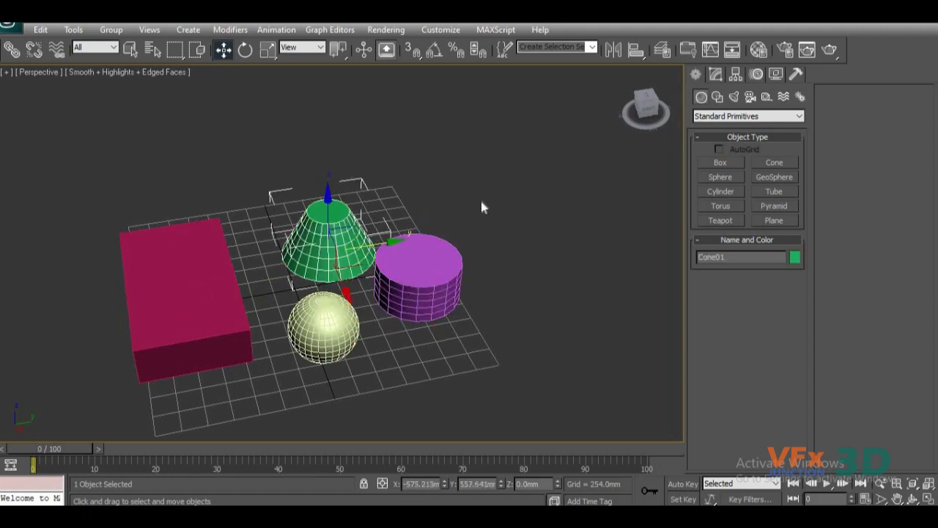
# Group the box, cone, sphere and cylinder under the default name Group01.
pyautogui.moveTo(513, 117); pyautogui.dragTo(25, 443)
pyautogui.click(111, 29)
pyautogui.click(128, 46)
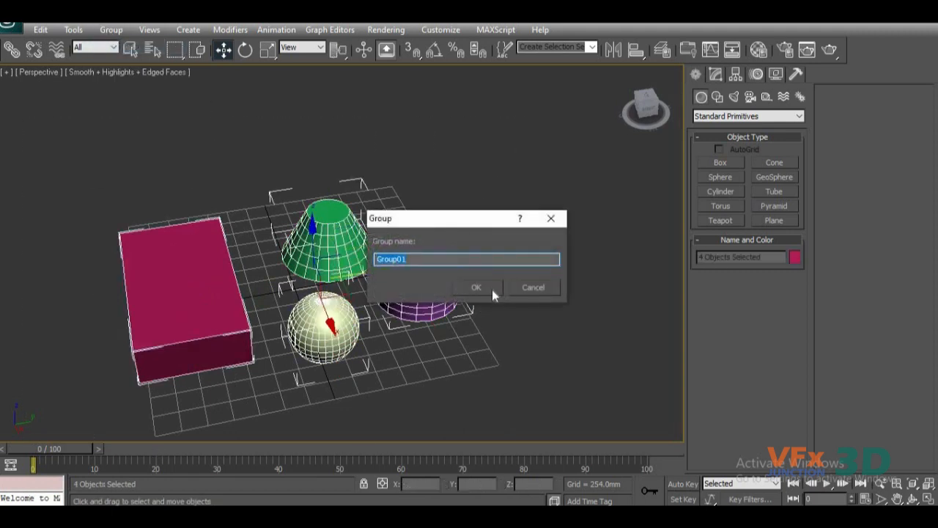
pyautogui.click(492, 289)
# Hide the selection brackets and move Group01 along the Y axis to about 166 mm.
pyautogui.moveTo(480, 345); pyautogui.dragTo(504, 320, button='middle')
pyautogui.press('j')
pyautogui.click(491, 344)
pyautogui.click(451, 276)
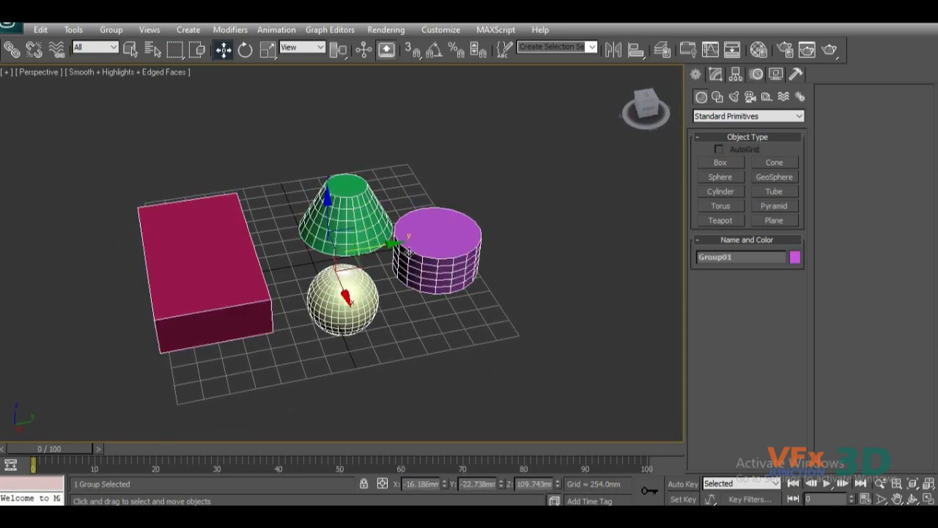
pyautogui.moveTo(385, 243)
pyautogui.mouseDown()
pyautogui.moveTo(316, 261)
pyautogui.moveTo(521, 205)
pyautogui.moveTo(401, 239)
pyautogui.mouseUp()
pyautogui.moveTo(231, 288); pyautogui.dragTo(262, 264, button='middle')
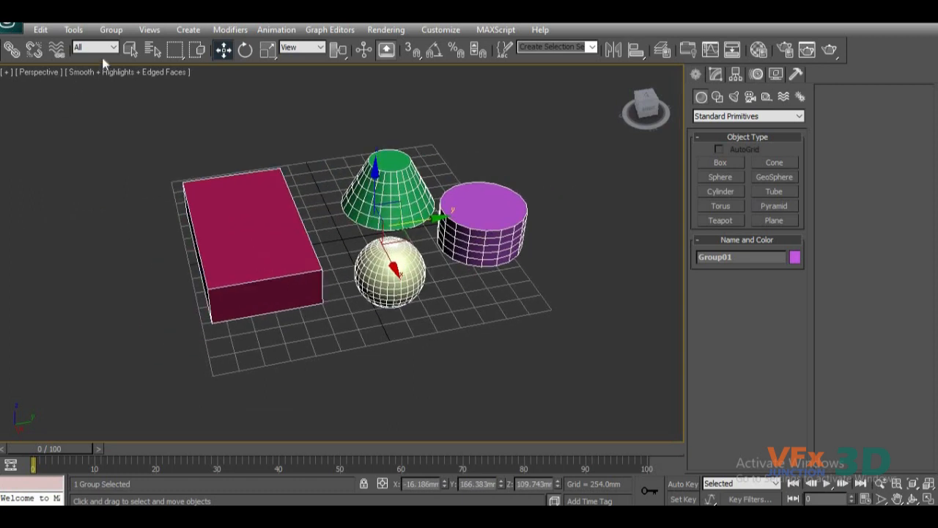
# Open Group01 so that its individual members can be accessed.
pyautogui.click(110, 30)
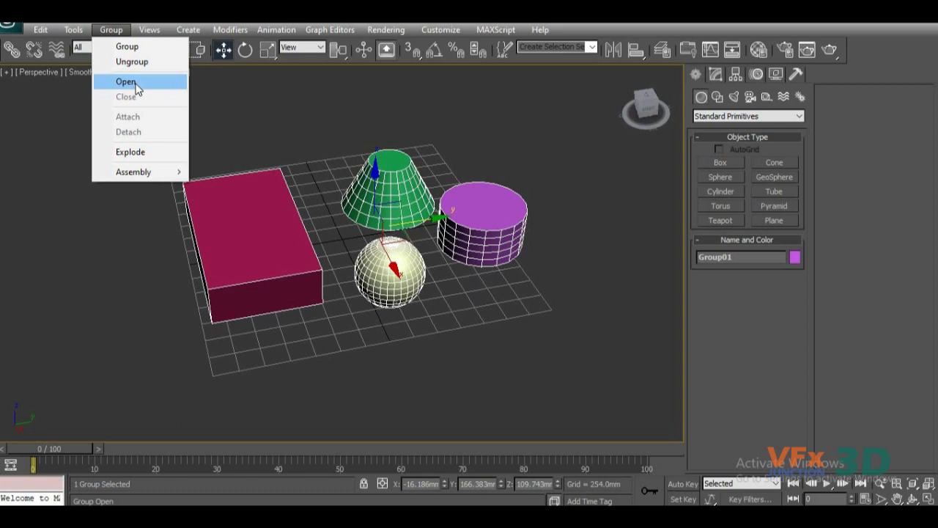
pyautogui.click(126, 82)
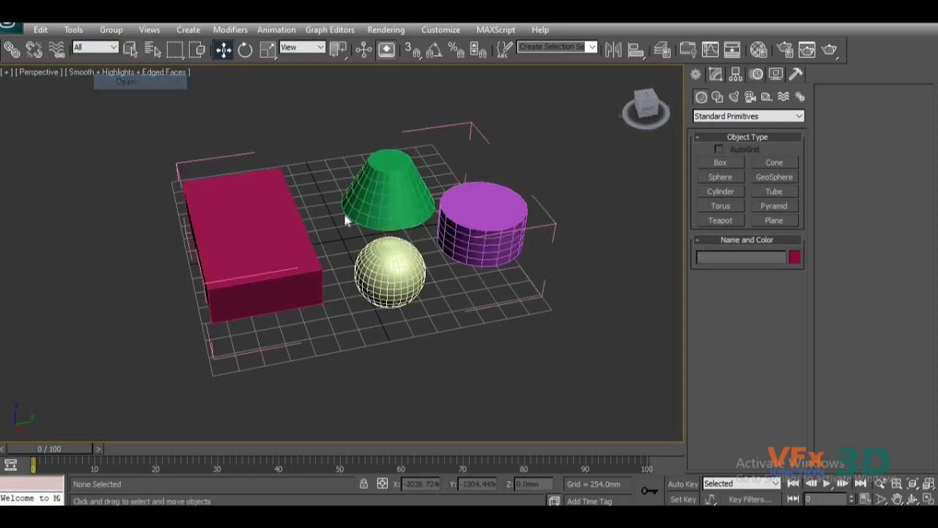
pyautogui.keyDown('alt'); pyautogui.moveTo(465, 300); pyautogui.dragTo(323, 165, button='middle'); pyautogui.keyUp('alt')
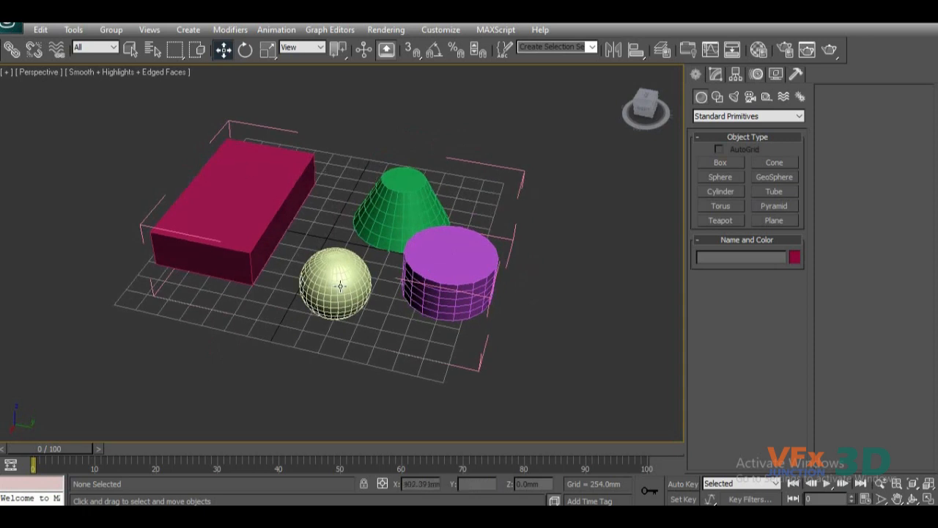
pyautogui.keyDown('alt'); pyautogui.moveTo(351, 275); pyautogui.dragTo(324, 238, button='middle'); pyautogui.keyUp('alt')
# Select the box, cone, sphere and cylinder individually inside the open group to check member access.
pyautogui.click(272, 199)
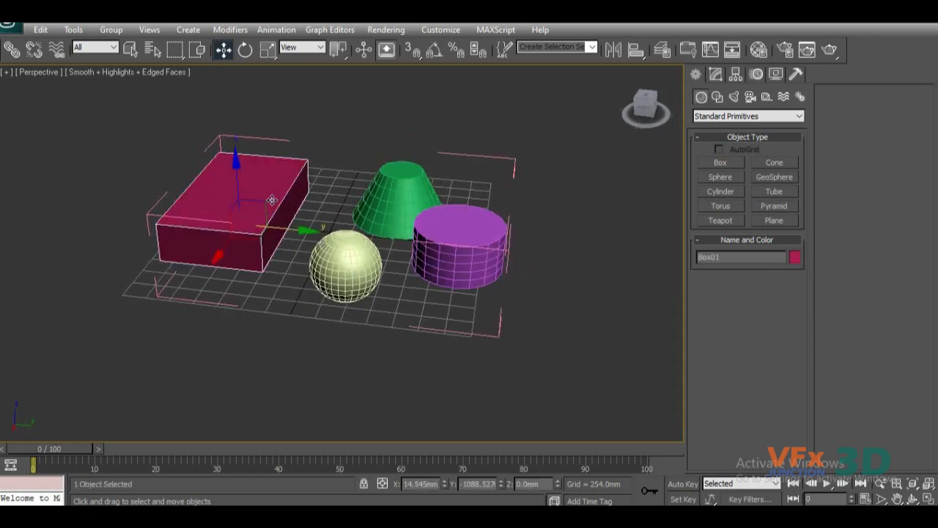
pyautogui.click(388, 199)
pyautogui.click(353, 271)
pyautogui.click(477, 220)
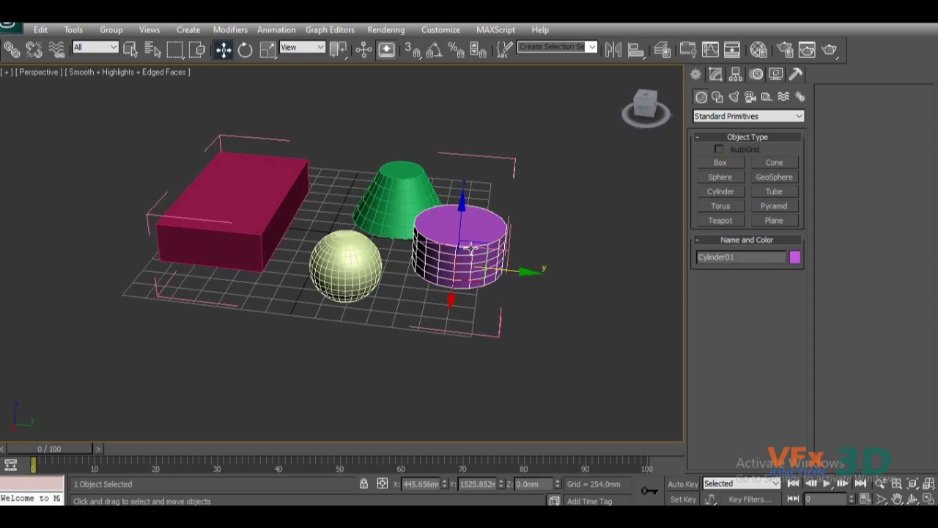
pyautogui.click(349, 254)
pyautogui.click(396, 197)
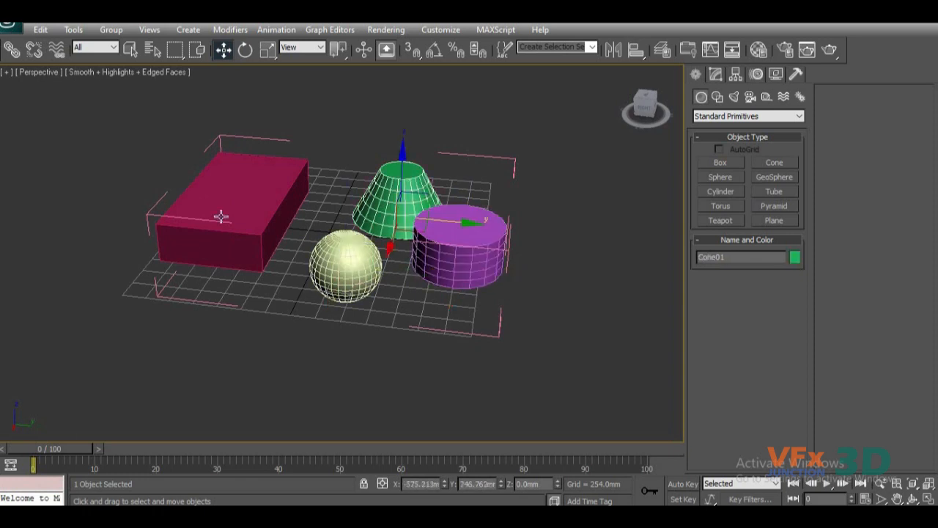
pyautogui.click(221, 216)
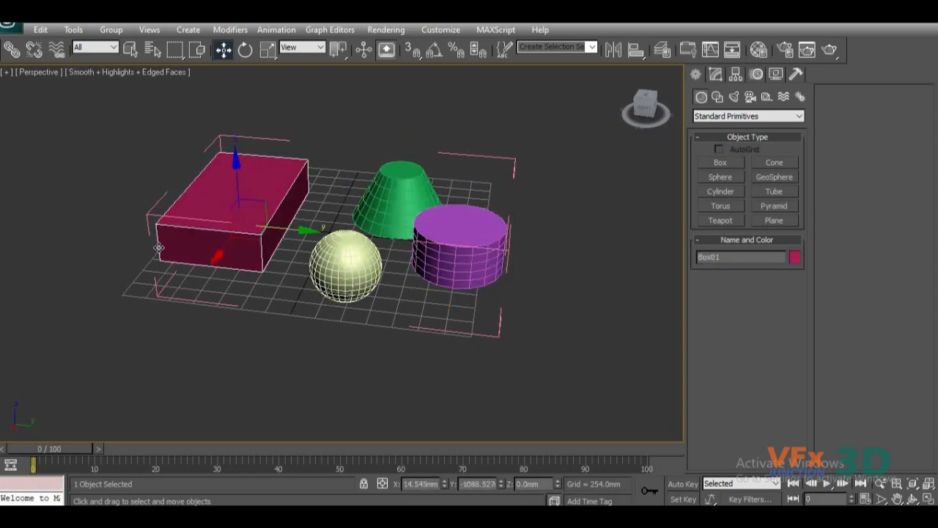
# Move the whole open group by its helper to about X -531 mm and Y -844 mm.
pyautogui.click(496, 332)
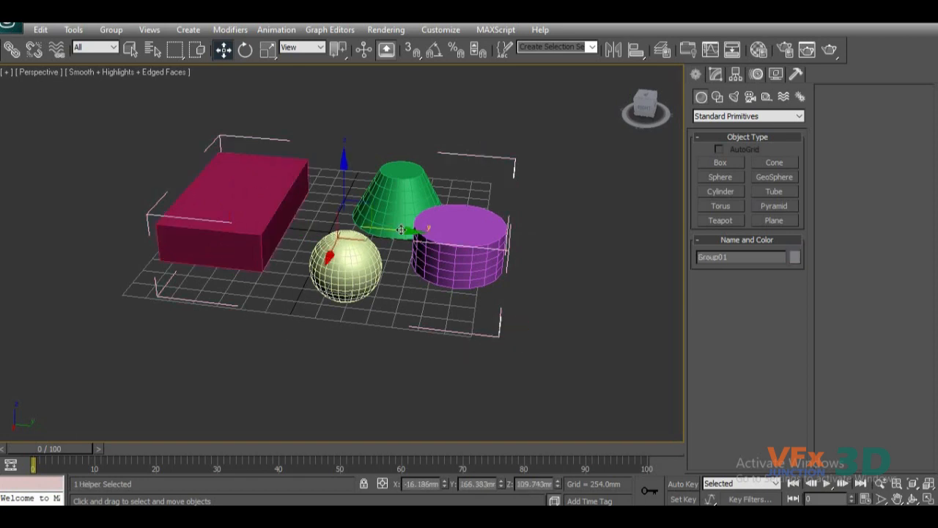
pyautogui.moveTo(369, 226); pyautogui.dragTo(300, 263)
pyautogui.moveTo(317, 269); pyautogui.dragTo(350, 273, button='middle')
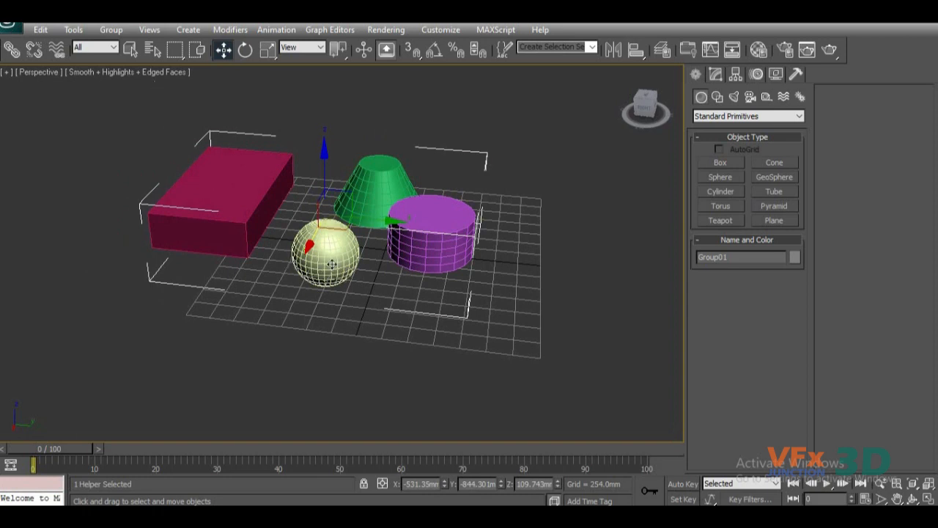
# Delete the sphere from the open group.
pyautogui.click(361, 258)
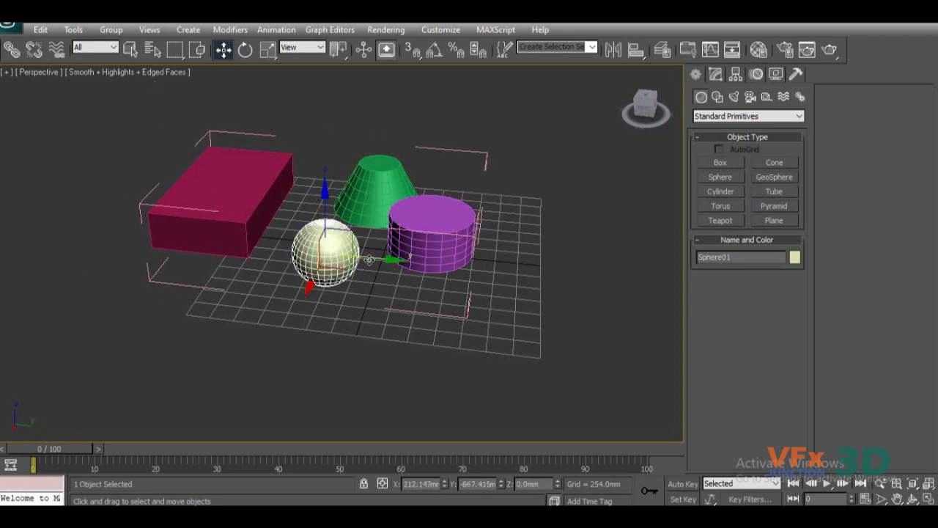
pyautogui.press('Delete')
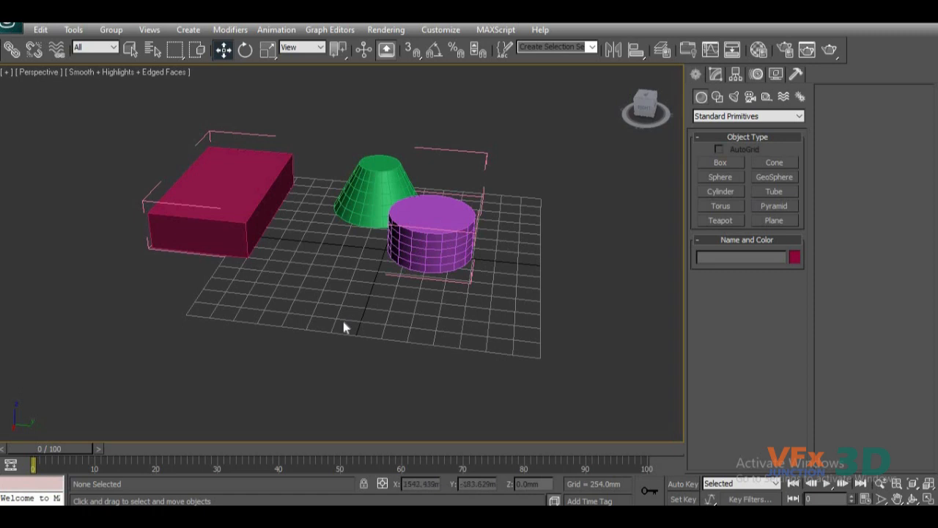
pyautogui.keyDown('alt'); pyautogui.moveTo(331, 327); pyautogui.dragTo(389, 325, button='middle'); pyautogui.keyUp('alt')
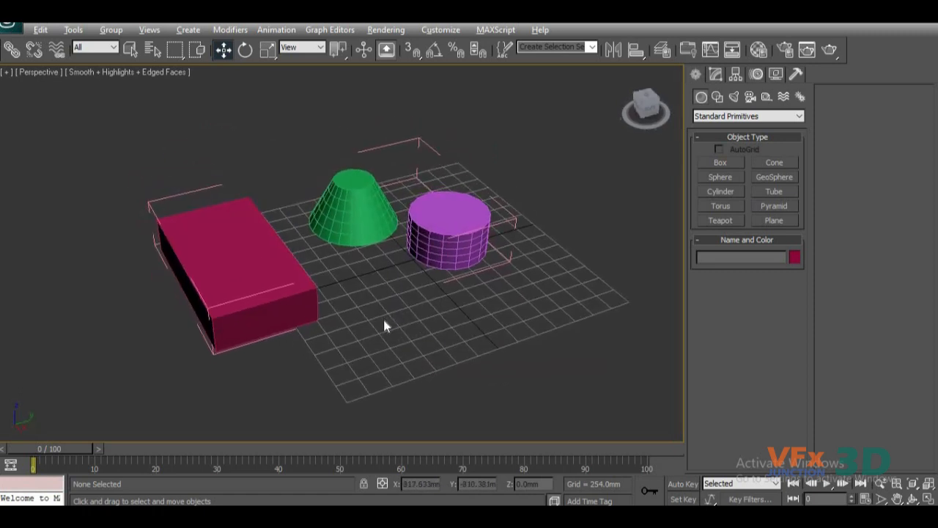
# Close the open Group01 with its box member selected.
pyautogui.click(237, 222)
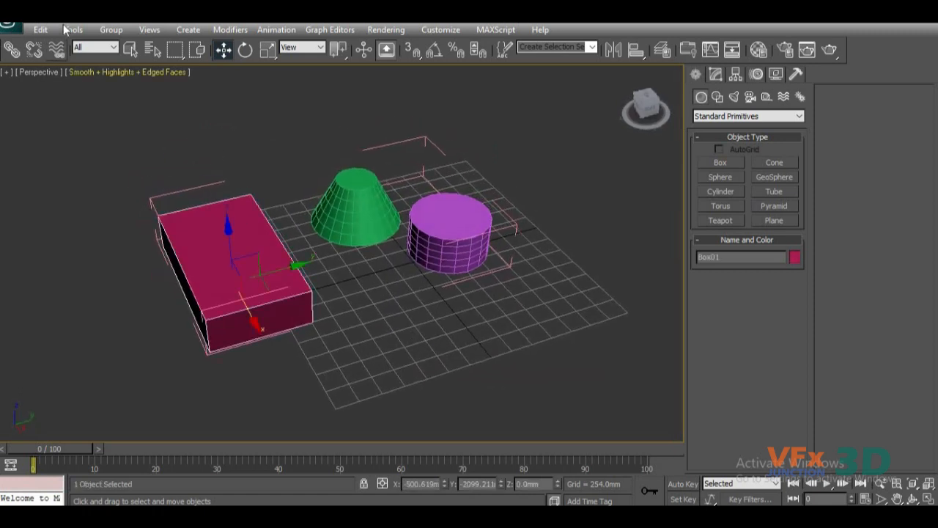
pyautogui.click(110, 30)
pyautogui.click(126, 96)
# Move the closed Group01 along the Y axis to about -457 mm.
pyautogui.click(375, 215)
pyautogui.keyDown('alt'); pyautogui.moveTo(428, 298); pyautogui.dragTo(359, 298, button='middle'); pyautogui.keyUp('alt')
pyautogui.moveTo(429, 250); pyautogui.dragTo(461, 256)
pyautogui.keyDown('alt'); pyautogui.moveTo(366, 324); pyautogui.dragTo(384, 322, button='middle'); pyautogui.keyUp('alt')
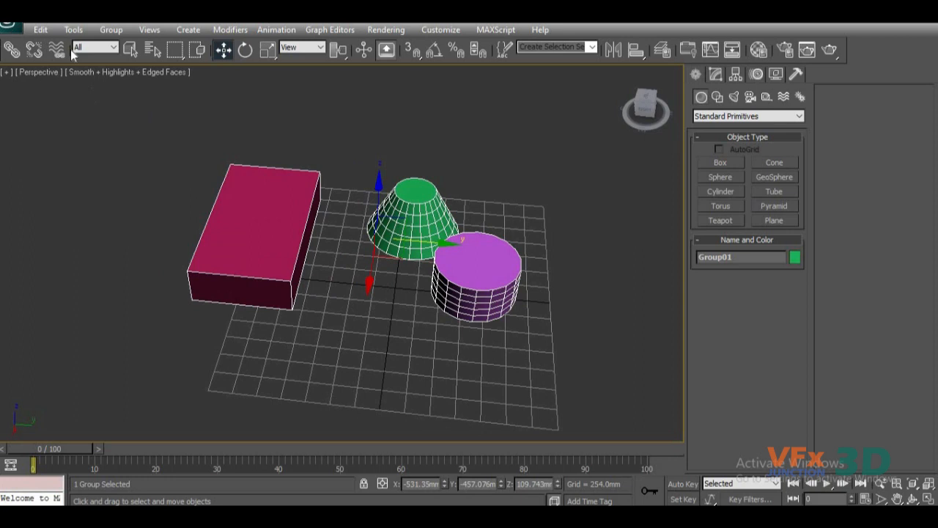
# Open Group01 and detach the box from it.
pyautogui.click(110, 30)
pyautogui.click(133, 84)
pyautogui.click(291, 239)
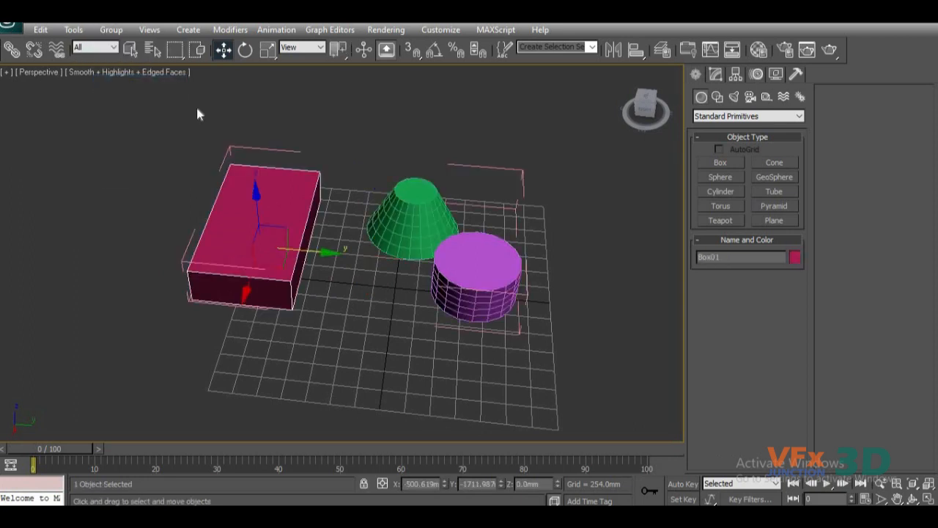
pyautogui.click(111, 30)
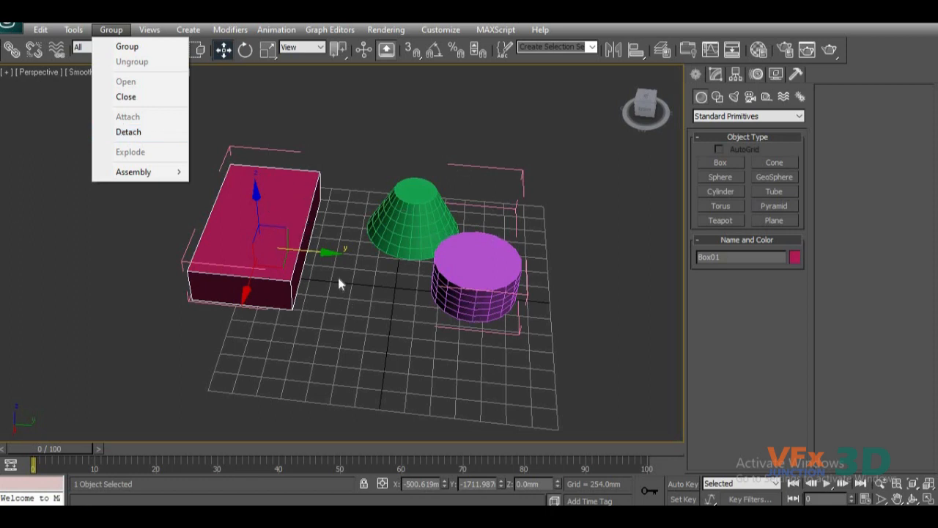
pyautogui.click(129, 137)
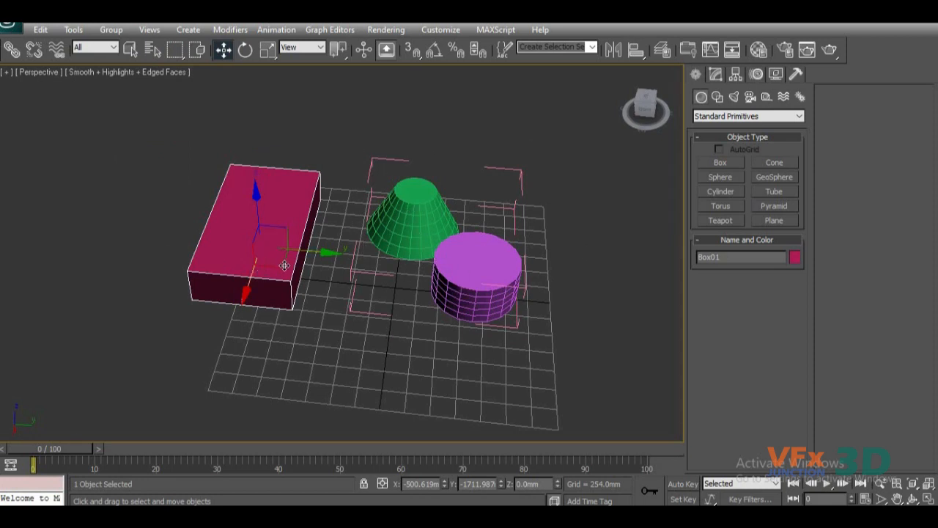
# Close Group01 again with its cone member selected.
pyautogui.click(404, 233)
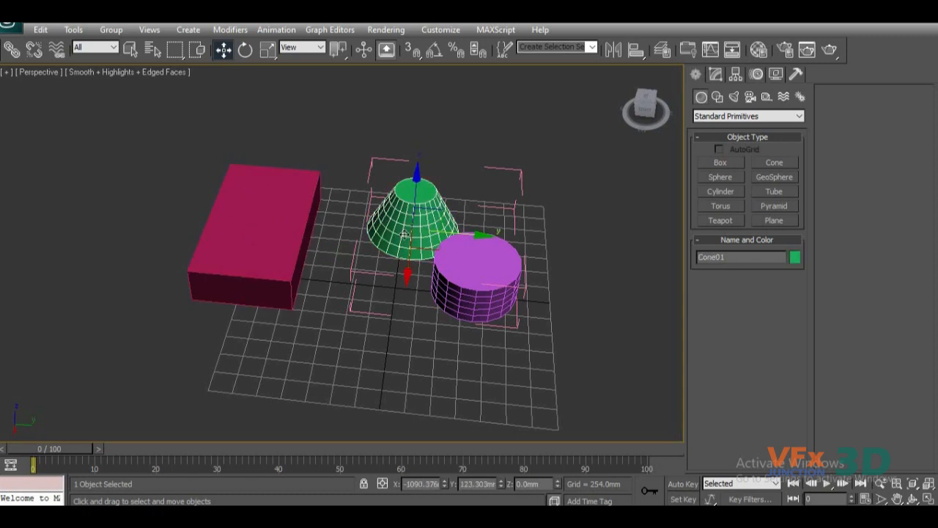
pyautogui.click(111, 30)
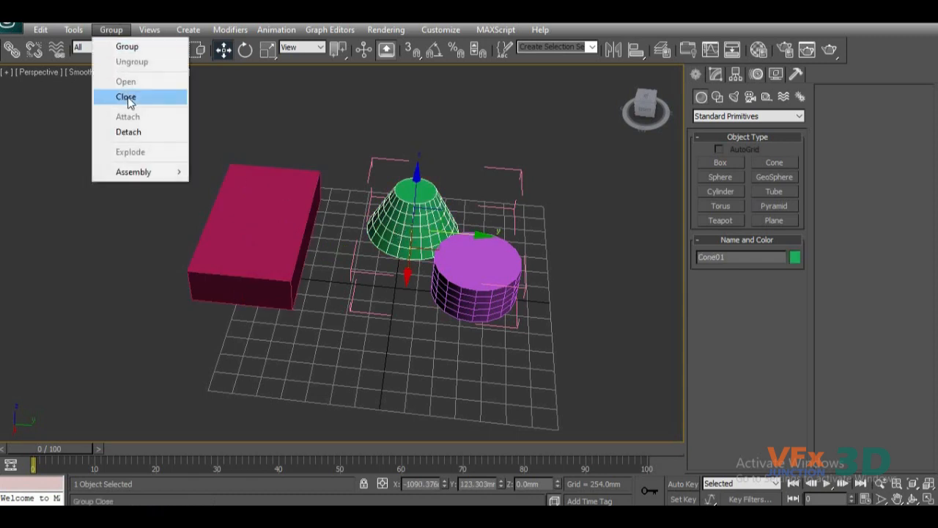
pyautogui.click(127, 98)
# Select the detached box and the cone in turn to check which objects belong to Group01.
pyautogui.click(317, 263)
pyautogui.click(267, 237)
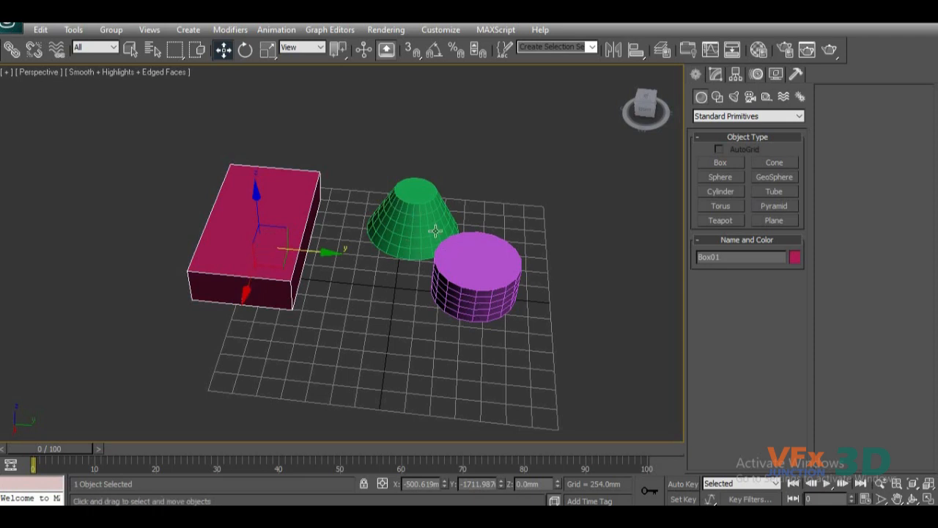
pyautogui.click(412, 229)
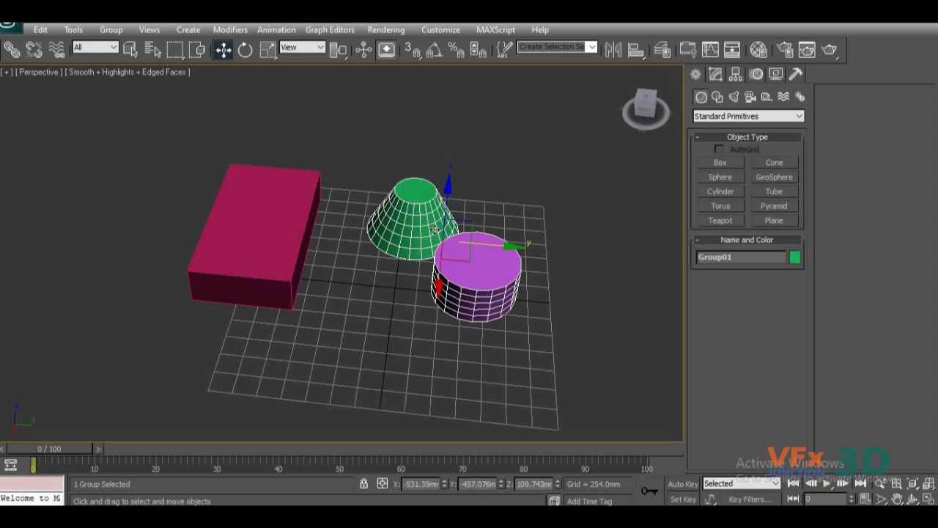
# Review the available editing, grouping, view, object creation, modifier, animation, graph editor and rendering commands.
pyautogui.click(239, 253)
pyautogui.moveTo(328, 251)
pyautogui.mouseDown()
pyautogui.moveTo(293, 249)
pyautogui.moveTo(313, 250)
pyautogui.mouseUp()
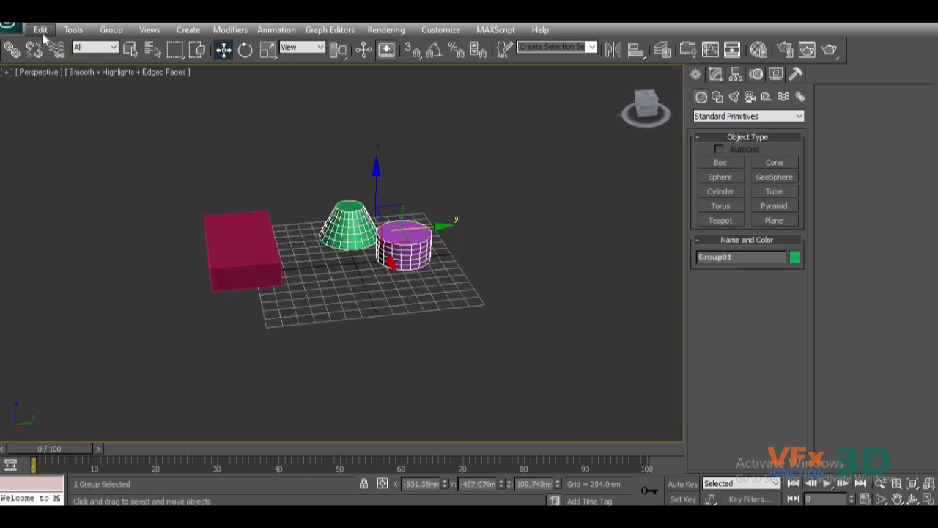
pyautogui.click(41, 31)
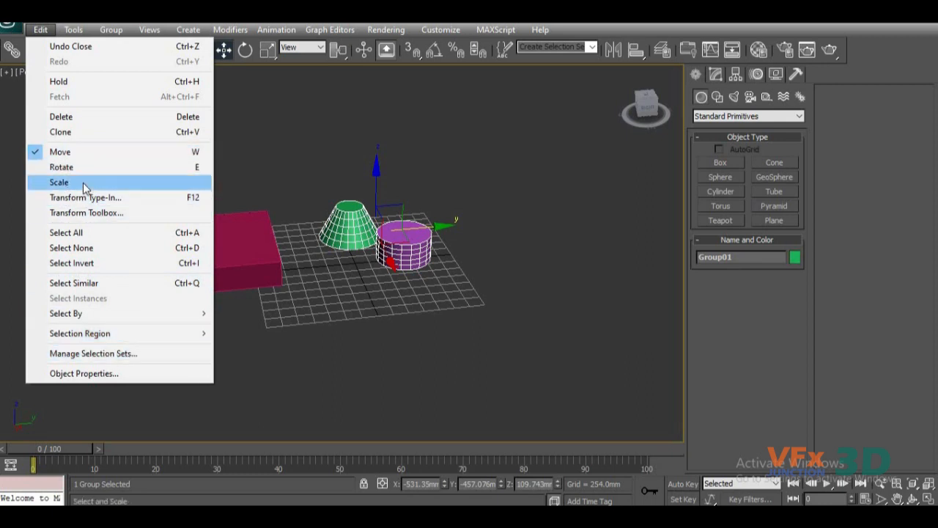
pyautogui.moveTo(276, 30)
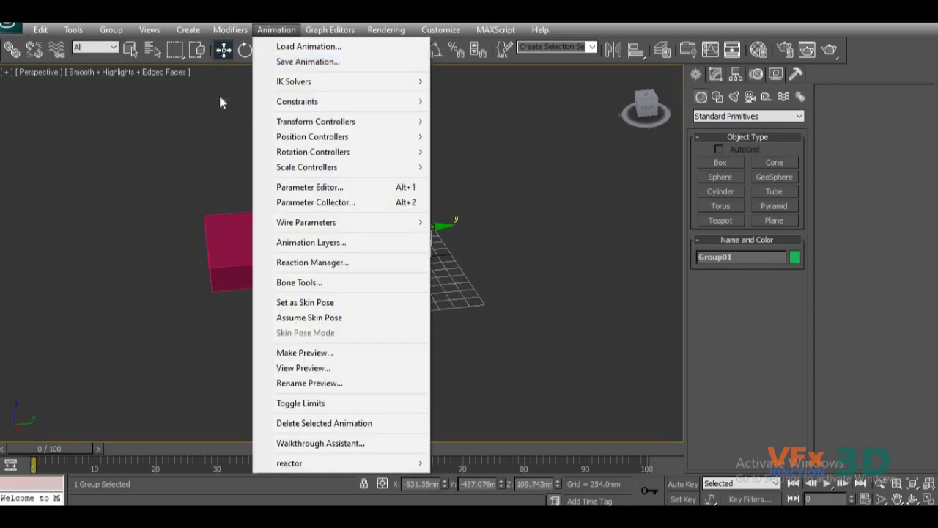
pyautogui.click(218, 92)
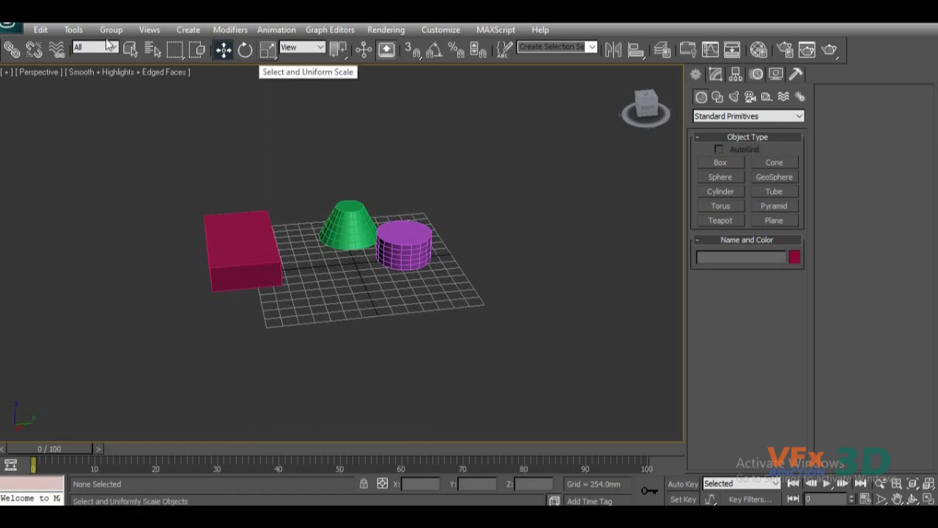
pyautogui.click(74, 31)
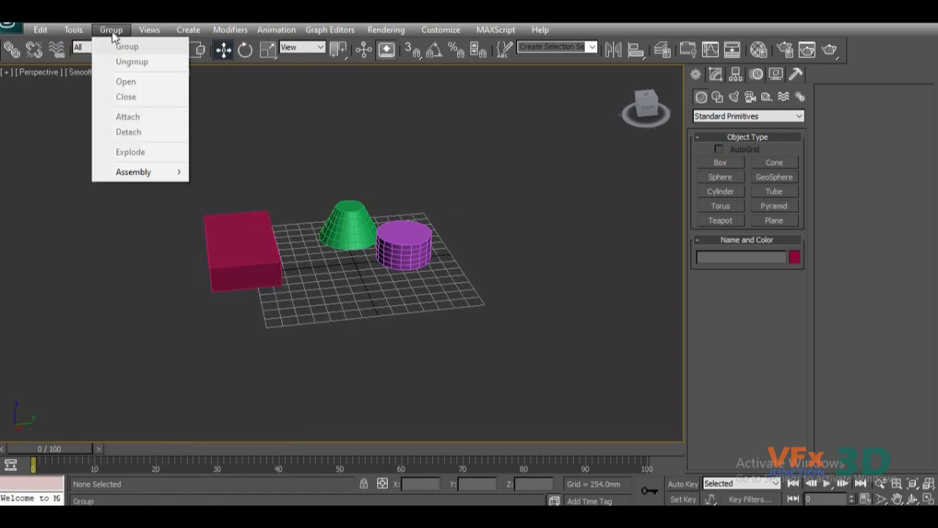
pyautogui.moveTo(96, 37)
pyautogui.moveTo(143, 36)
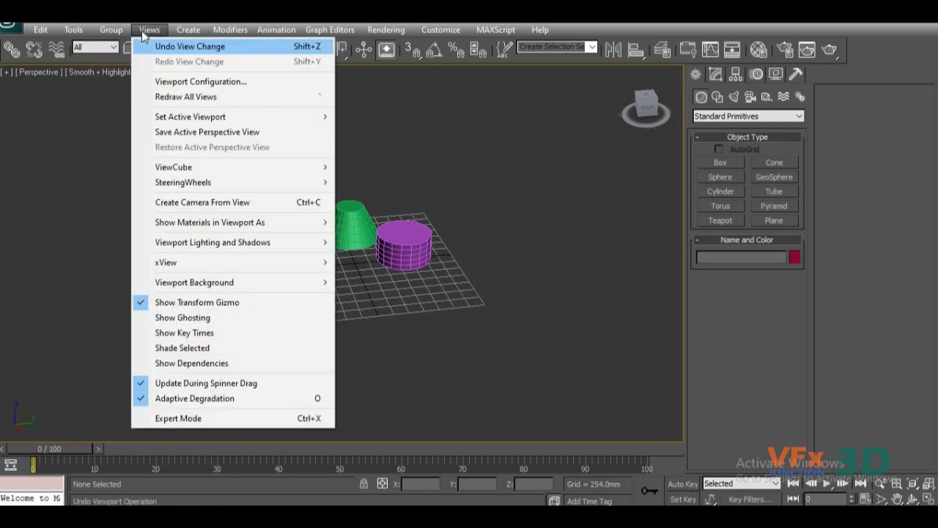
pyautogui.moveTo(189, 34)
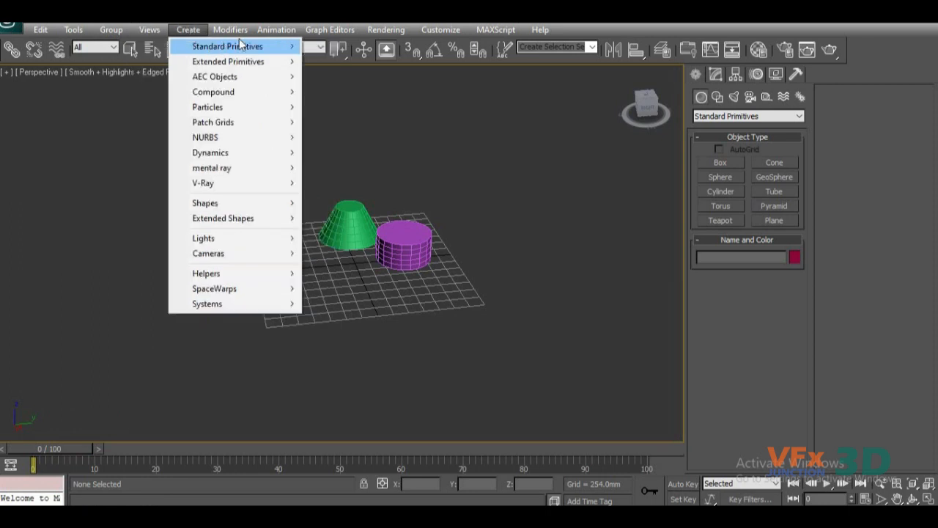
pyautogui.moveTo(396, 41)
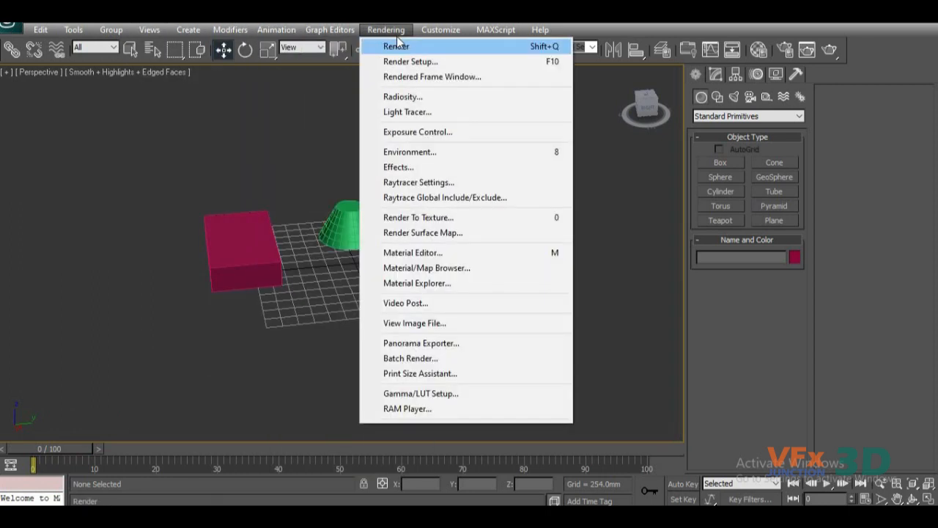
pyautogui.moveTo(495, 33)
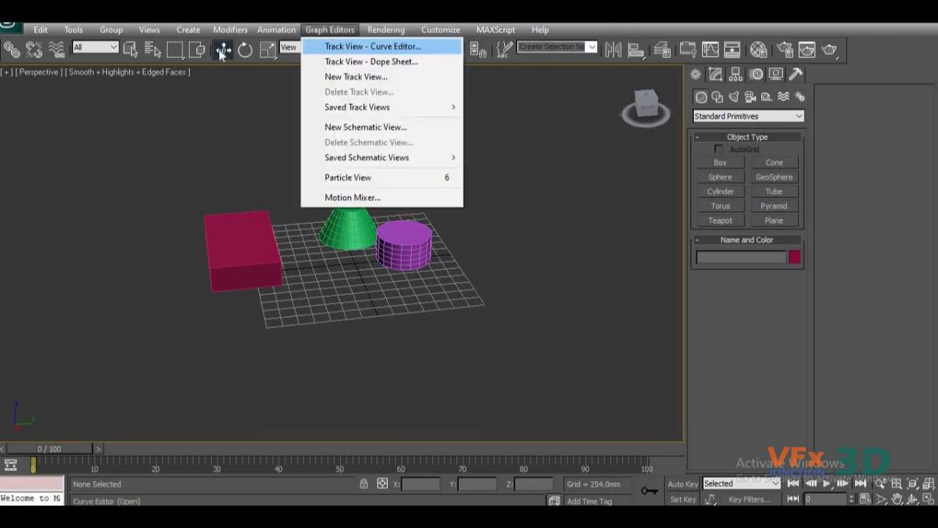
pyautogui.moveTo(221, 29)
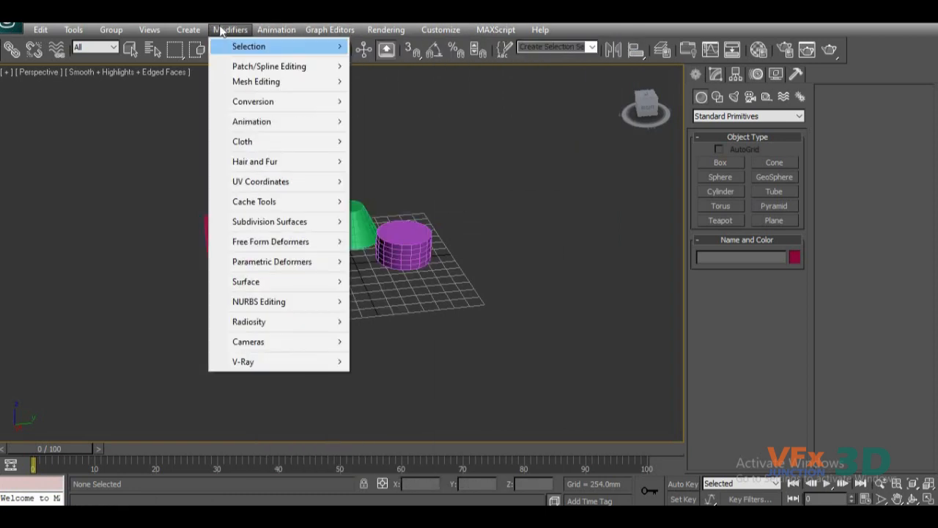
pyautogui.click(495, 115)
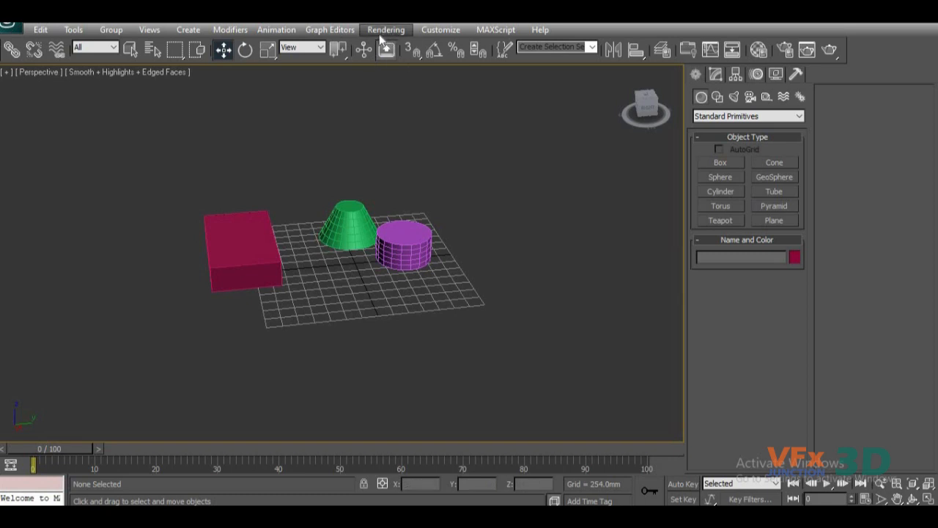
# Review the kinds of objects that can be created, from the Dynamics objects to the geometry categories such as mental ray.
pyautogui.click(184, 30)
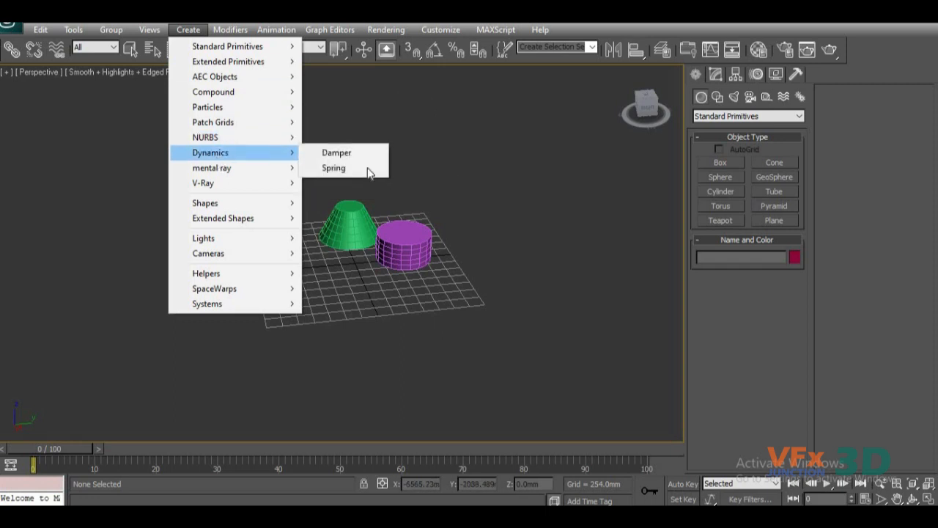
pyautogui.click(442, 165)
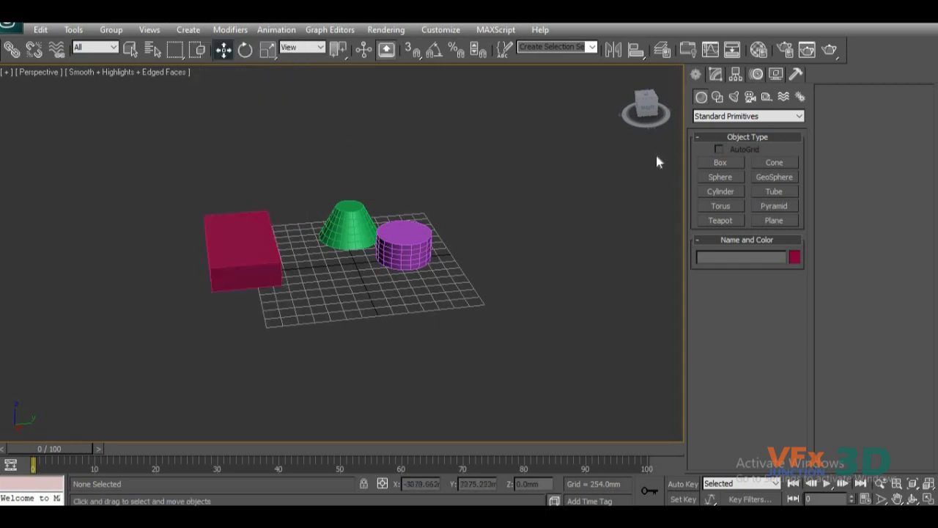
pyautogui.click(773, 118)
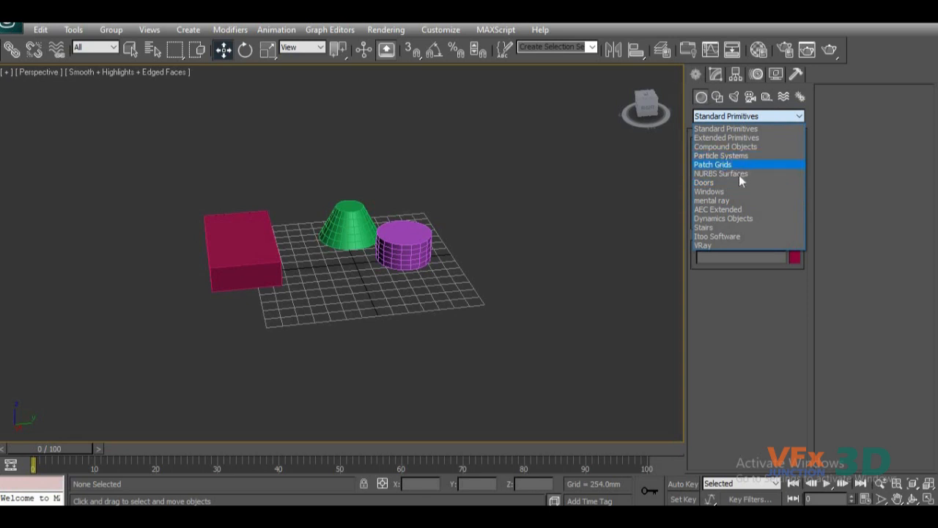
pyautogui.click(651, 208)
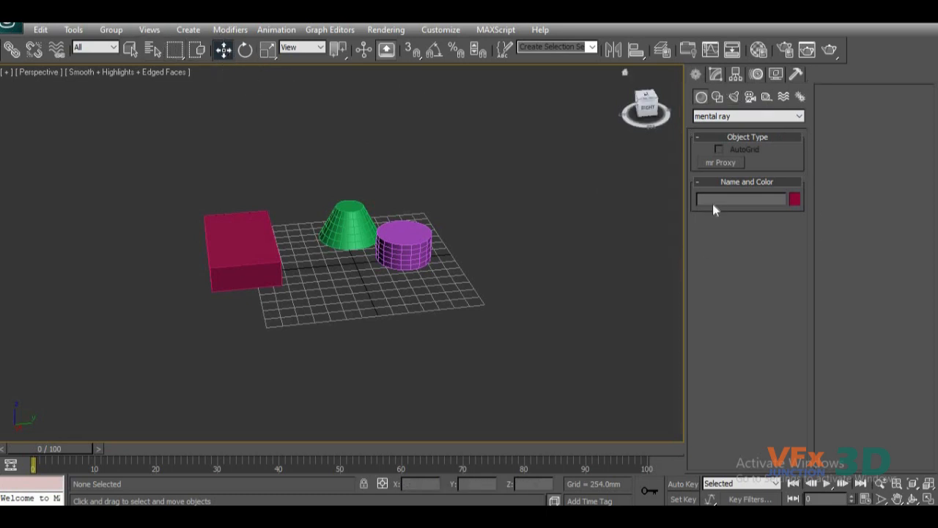
pyautogui.click(715, 73)
pyautogui.click(695, 74)
# Select the box together with the cone and cylinder group and delete them all from the scene.
pyautogui.moveTo(507, 152)
pyautogui.mouseDown()
pyautogui.moveTo(137, 332)
pyautogui.moveTo(116, 333)
pyautogui.mouseUp()
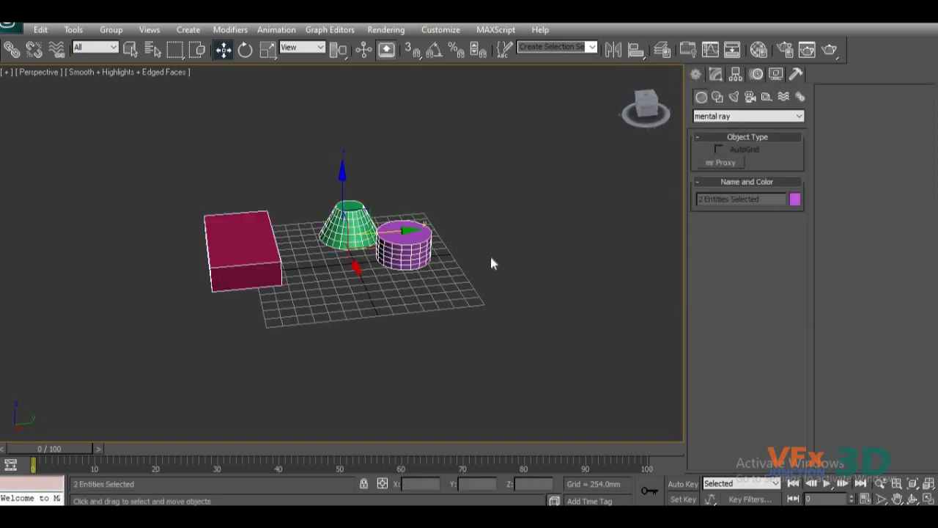
pyautogui.keyDown('alt'); pyautogui.moveTo(541, 297); pyautogui.dragTo(456, 325, button='middle'); pyautogui.keyUp('alt')
pyautogui.scroll(5, 451, 329)
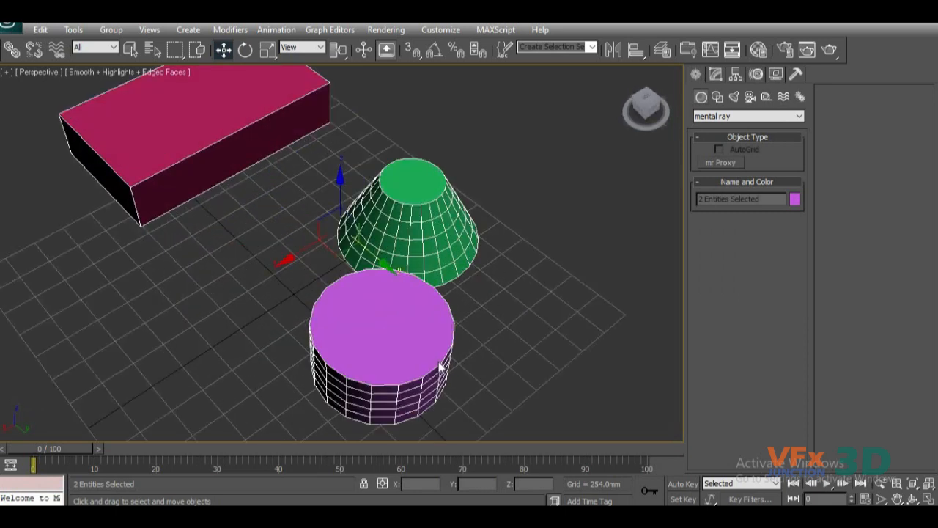
pyautogui.scroll(-8, 452, 368)
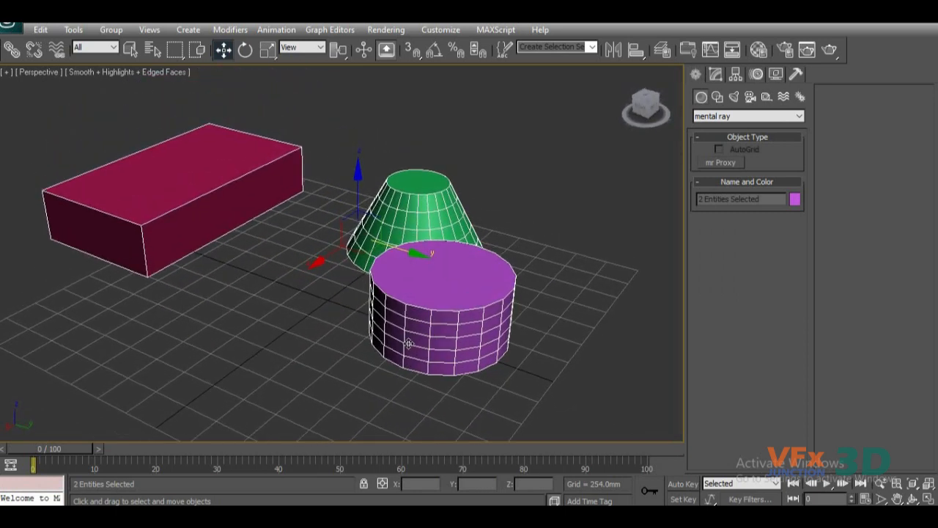
pyautogui.keyDown('alt'); pyautogui.moveTo(349, 357); pyautogui.dragTo(451, 344, button='middle'); pyautogui.keyUp('alt')
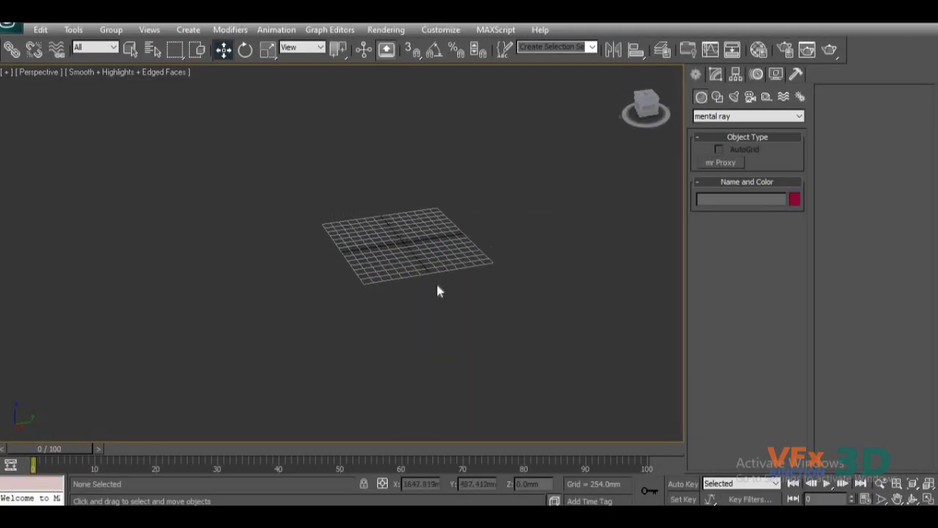
# Create a Standard Primitives box on the grid, about 1083 mm long, 1282 mm wide and 566 mm high.
pyautogui.keyDown('alt'); pyautogui.moveTo(438, 288); pyautogui.dragTo(389, 322, button='middle'); pyautogui.keyUp('alt')
pyautogui.scroll(6, 360, 314)
pyautogui.keyDown('alt'); pyautogui.moveTo(391, 369); pyautogui.dragTo(373, 293, button='middle'); pyautogui.keyUp('alt')
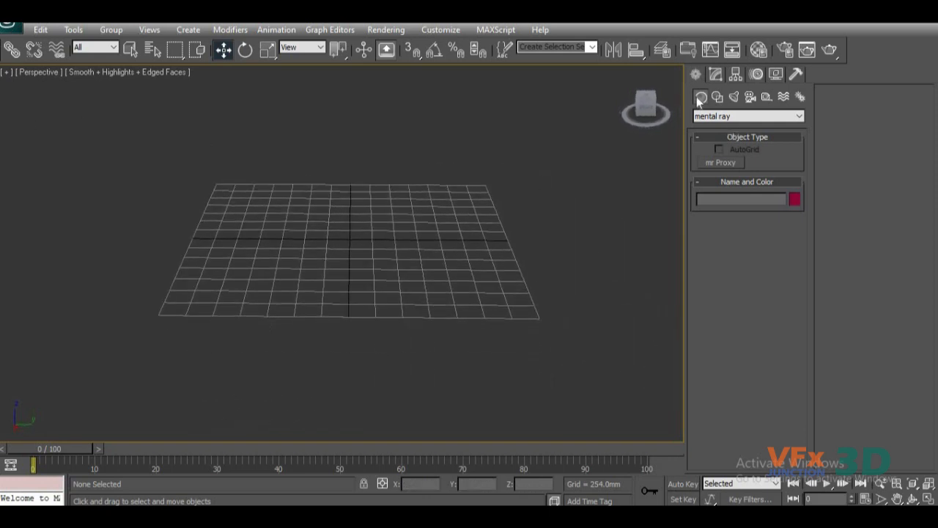
pyautogui.click(716, 74)
pyautogui.click(697, 74)
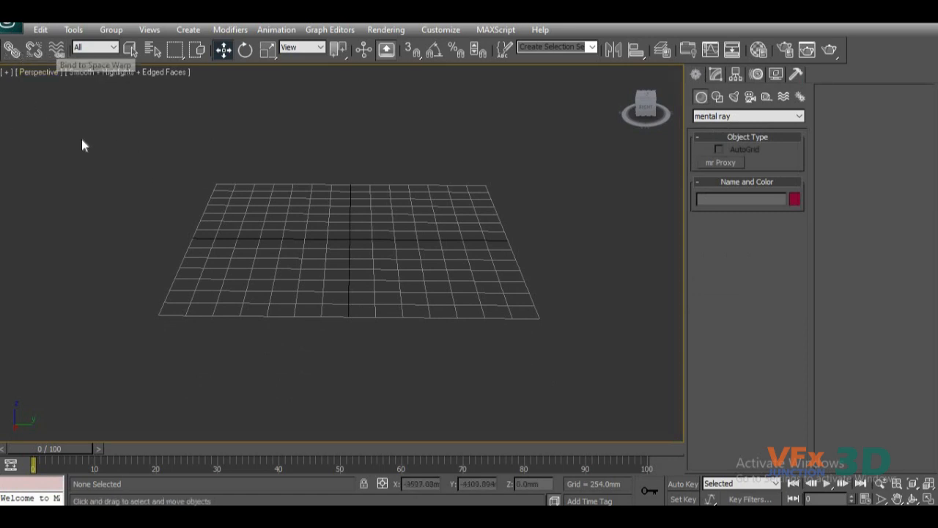
pyautogui.click(732, 120)
pyautogui.click(733, 126)
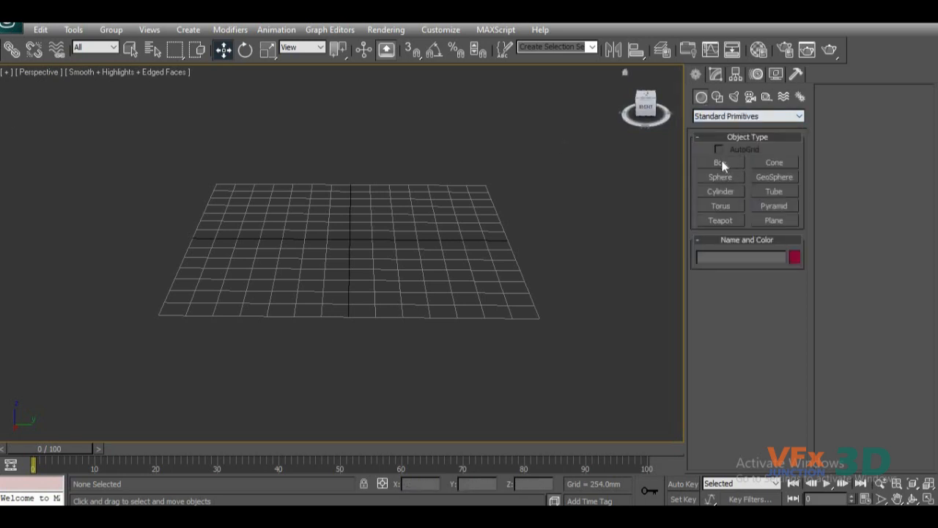
pyautogui.click(720, 162)
pyautogui.moveTo(295, 225); pyautogui.dragTo(382, 275)
pyautogui.click(371, 224)
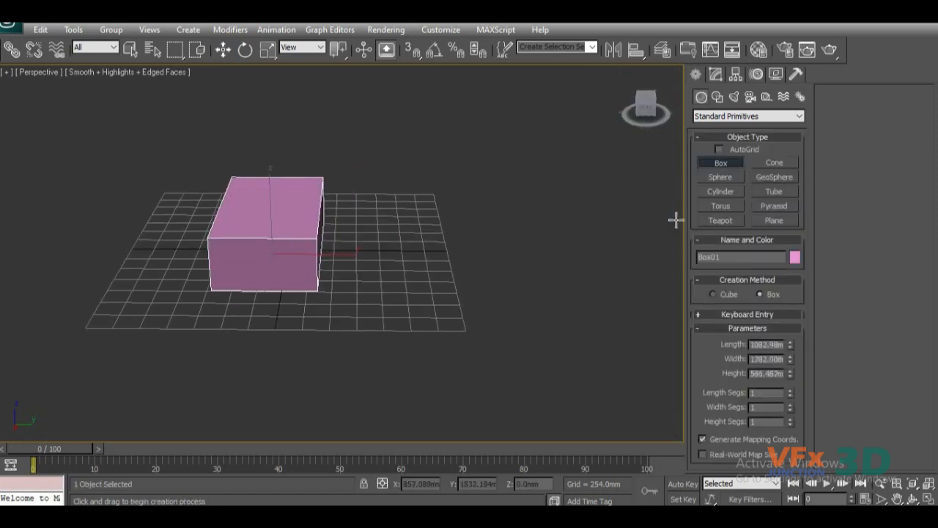
# Clone the box along the Y axis to about 1495 mm as one Copy named Box02.
pyautogui.press('w')
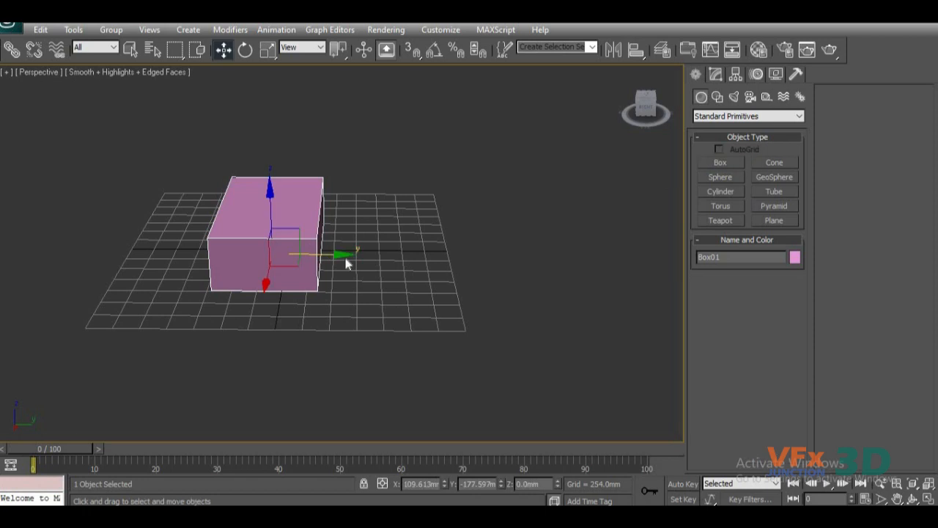
pyautogui.moveTo(333, 255)
pyautogui.keyDown('shift'); pyautogui.mouseDown()
pyautogui.moveTo(423, 253)
pyautogui.moveTo(389, 279)
pyautogui.mouseUp(); pyautogui.keyUp('shift')
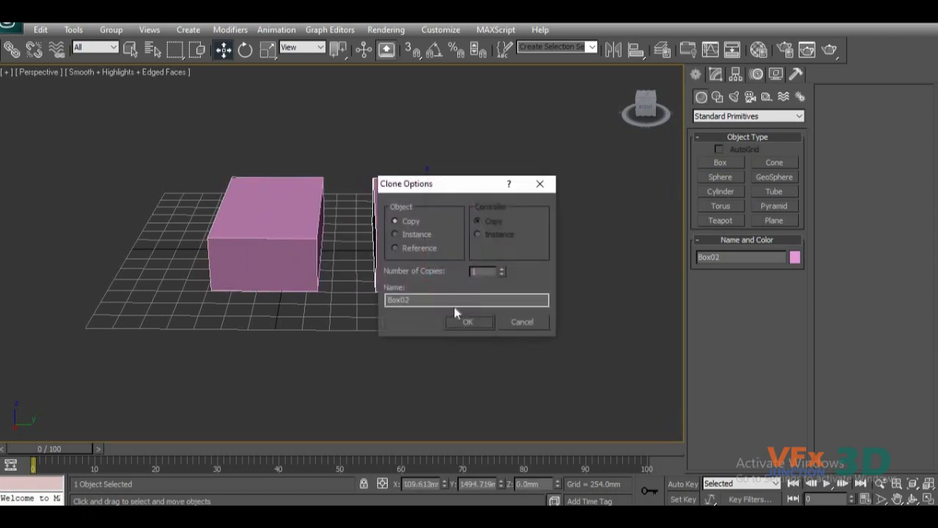
pyautogui.press('Return')
# Move the original box slightly along the Y axis to about -157 mm.
pyautogui.moveTo(389, 324)
pyautogui.keyDown('alt'); pyautogui.mouseDown(button='middle')
pyautogui.moveTo(401, 335)
pyautogui.moveTo(375, 341)
pyautogui.moveTo(384, 302)
pyautogui.moveTo(366, 285)
pyautogui.moveTo(367, 296)
pyautogui.mouseUp(button='middle'); pyautogui.keyUp('alt')
pyautogui.scroll(-3, 392, 319)
pyautogui.scroll(3, 366, 304)
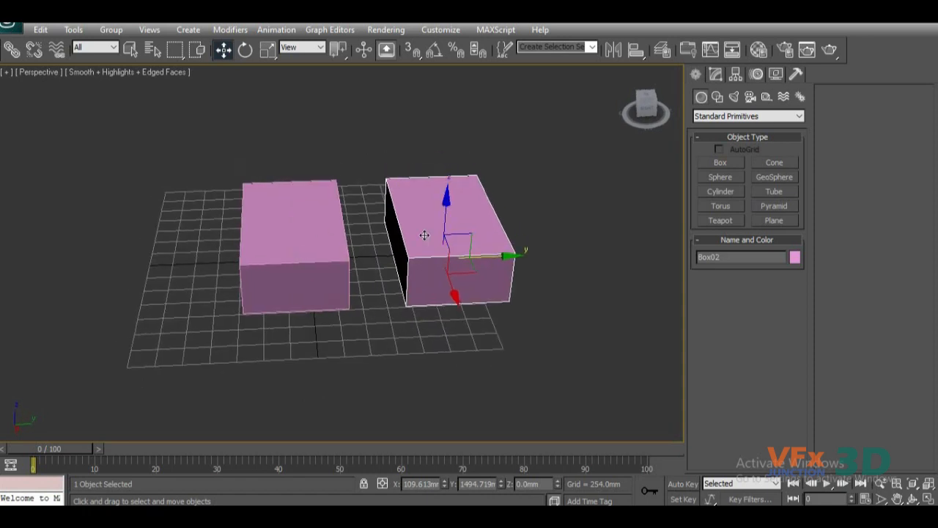
pyautogui.click(323, 248)
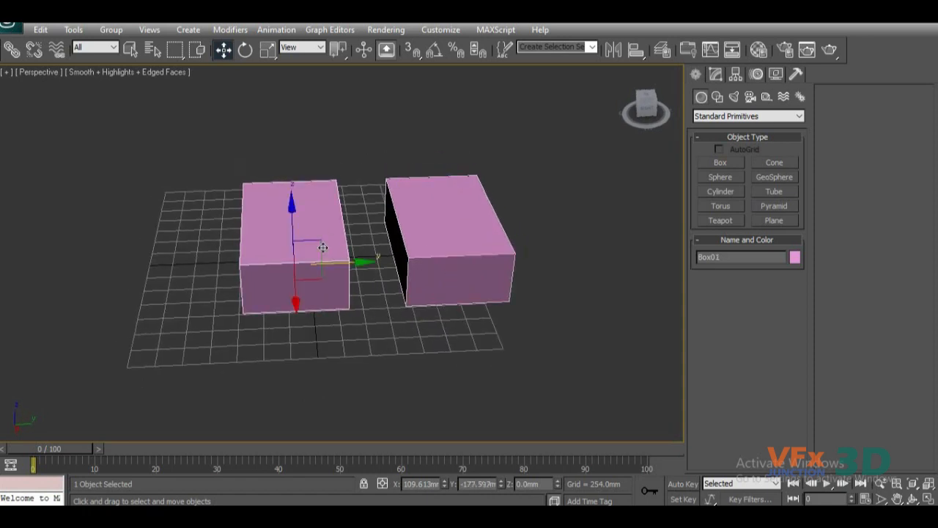
pyautogui.moveTo(360, 261)
pyautogui.mouseDown()
pyautogui.moveTo(338, 263)
pyautogui.moveTo(361, 261)
pyautogui.mouseUp()
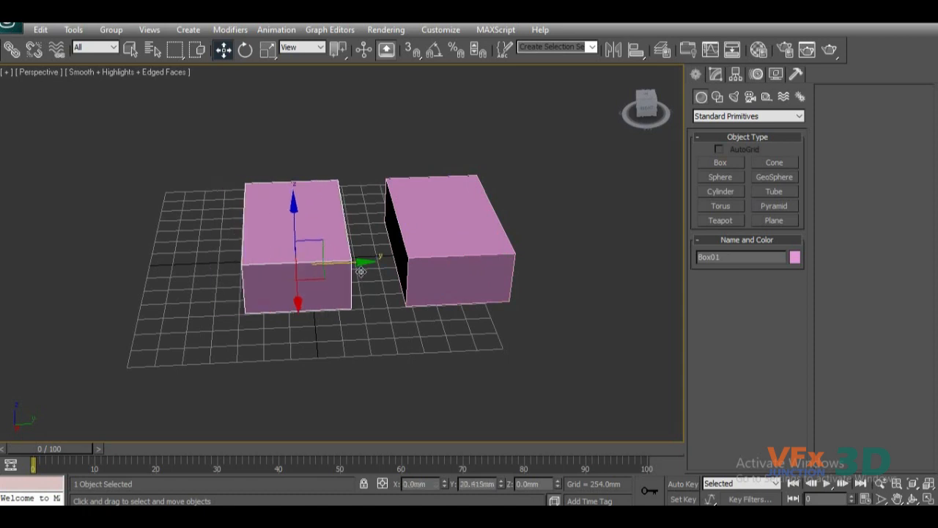
# Select both boxes together and examine their arrangement on the grid.
pyautogui.keyDown('alt'); pyautogui.moveTo(380, 319); pyautogui.dragTo(327, 311, button='middle'); pyautogui.keyUp('alt')
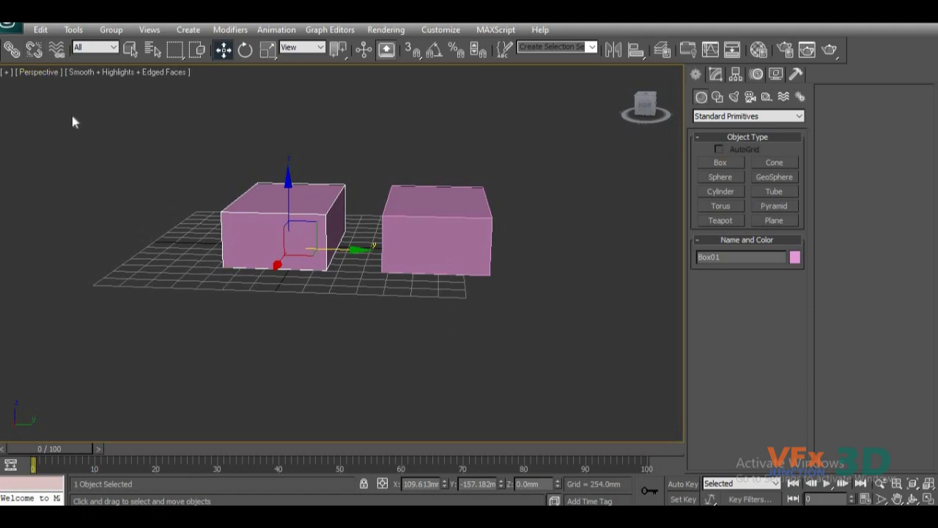
pyautogui.keyDown('ctrl'); pyautogui.click(460, 222); pyautogui.keyUp('ctrl')
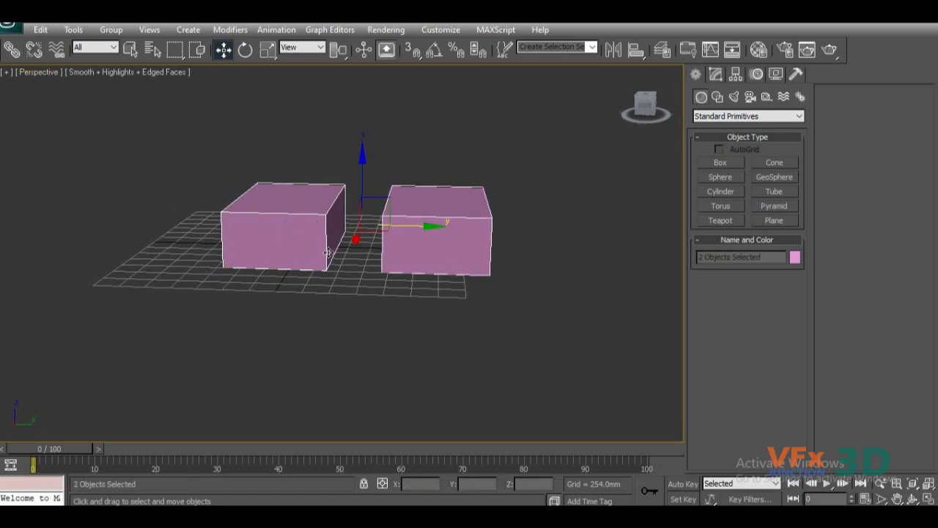
pyautogui.scroll(2, 332, 274)
pyautogui.scroll(2, 353, 258)
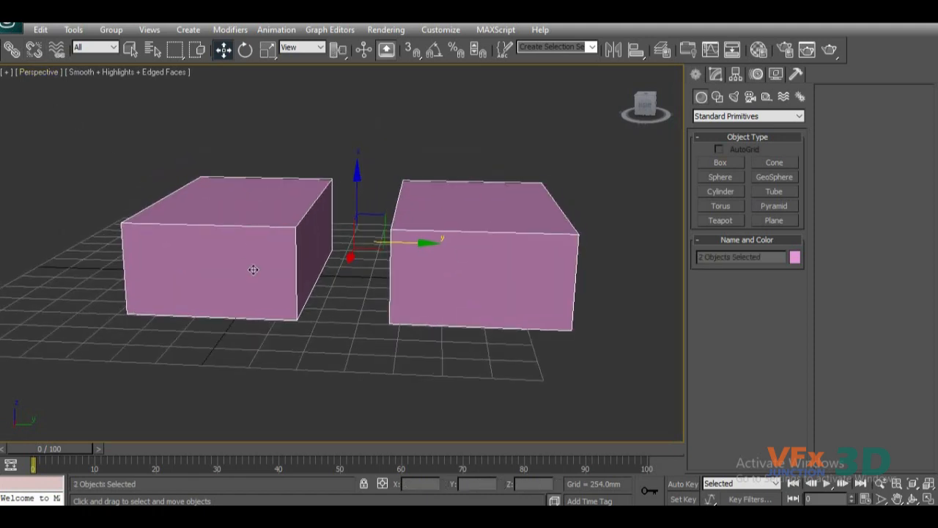
pyautogui.scroll(-3, 371, 333)
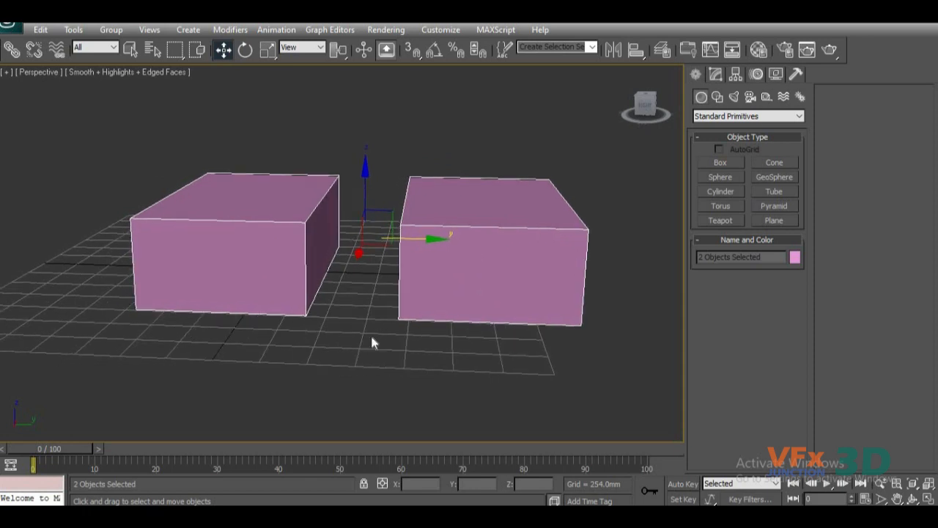
pyautogui.keyDown('alt'); pyautogui.moveTo(341, 345); pyautogui.dragTo(359, 354, button='middle'); pyautogui.keyUp('alt')
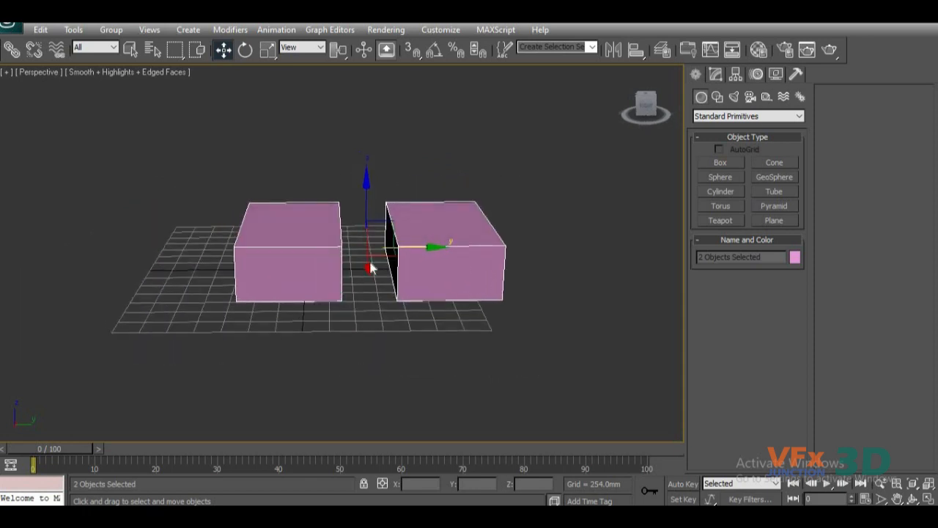
# Select the original box and its copy Box02 individually, one after the other.
pyautogui.click(323, 260)
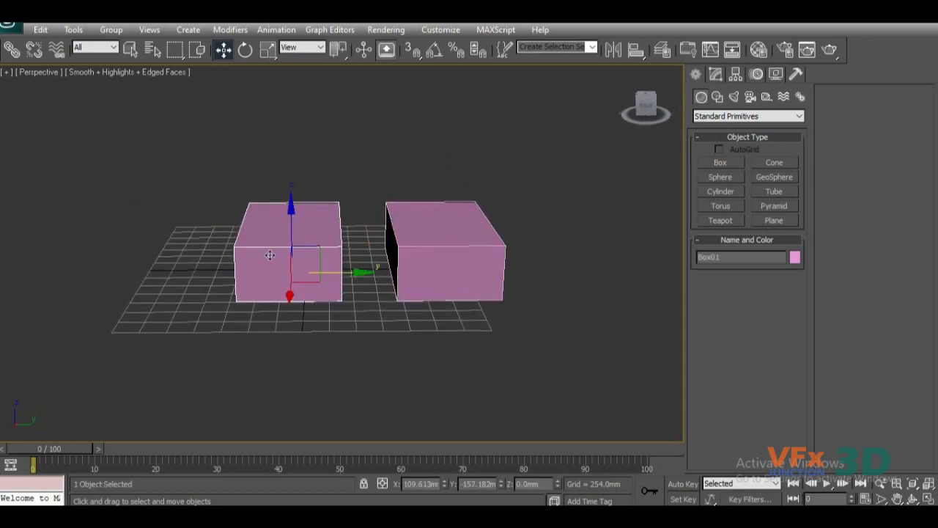
pyautogui.keyDown('alt'); pyautogui.moveTo(351, 262); pyautogui.dragTo(331, 260, button='middle'); pyautogui.keyUp('alt')
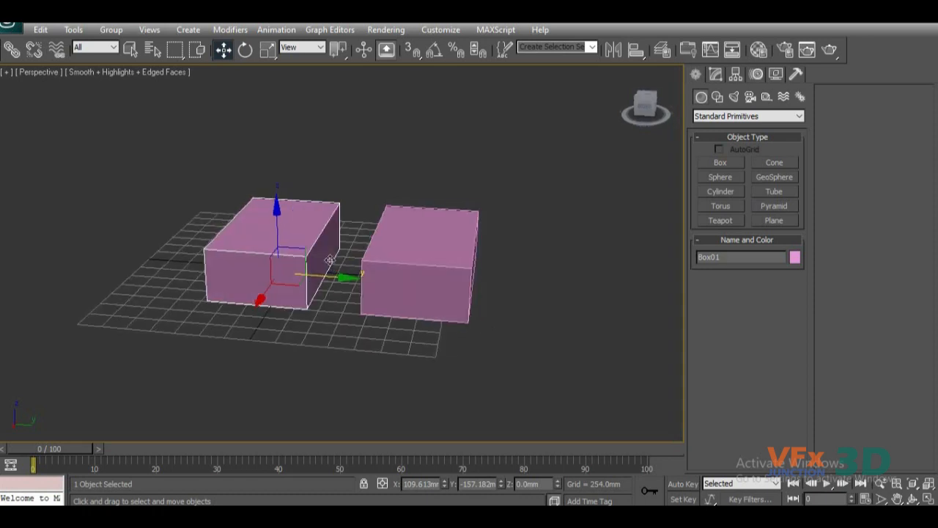
pyautogui.click(391, 264)
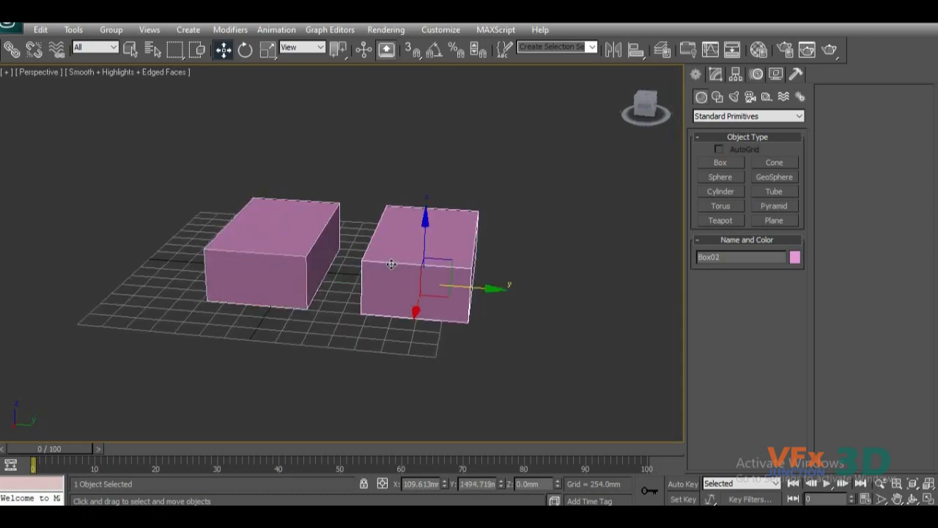
# Link Box02 to Box01 as its parent and move Box01 along the Y axis to about -752 mm.
pyautogui.click(11, 53)
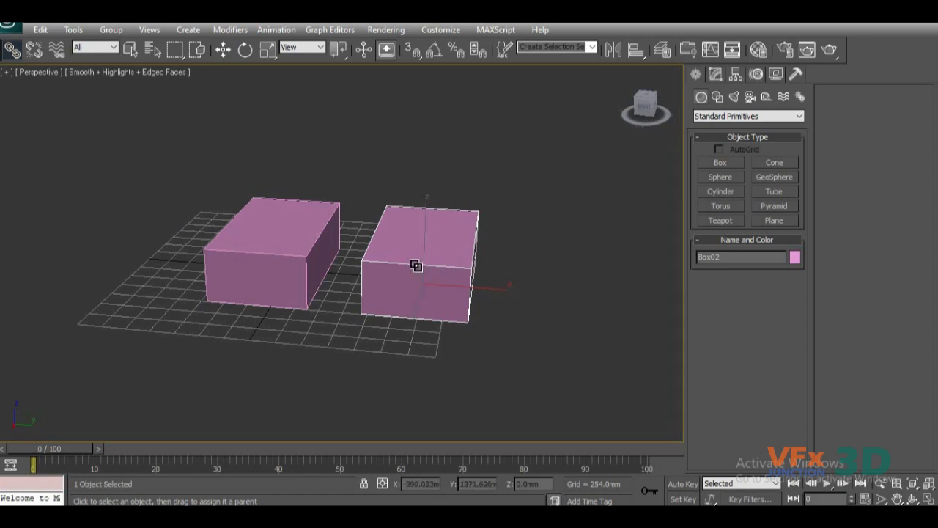
pyautogui.moveTo(415, 265); pyautogui.dragTo(271, 253)
pyautogui.click(224, 49)
pyautogui.click(269, 250)
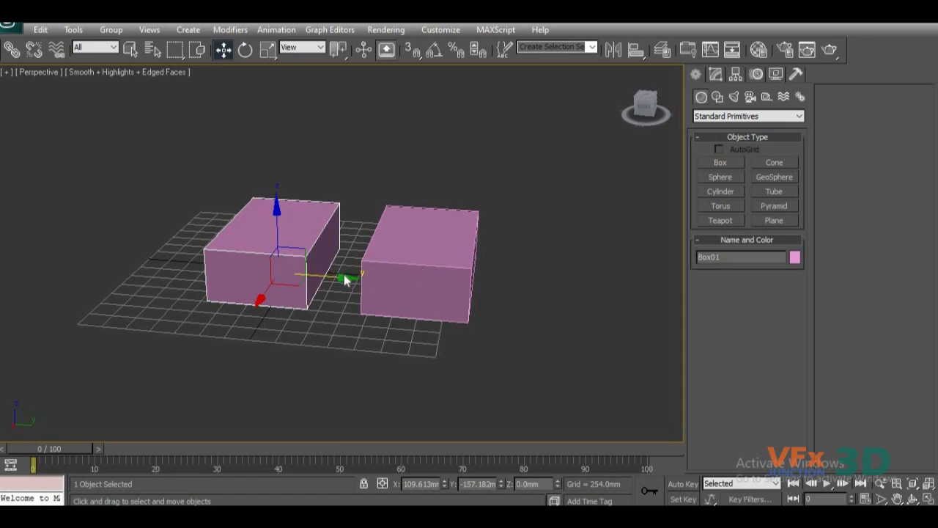
pyautogui.moveTo(343, 277); pyautogui.dragTo(282, 266)
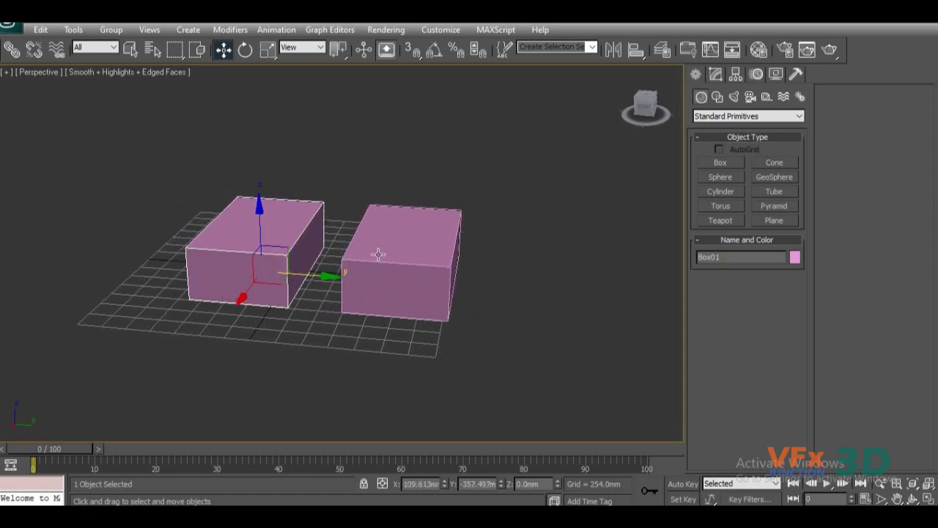
pyautogui.moveTo(324, 277)
pyautogui.mouseDown()
pyautogui.moveTo(244, 264)
pyautogui.moveTo(311, 278)
pyautogui.mouseUp()
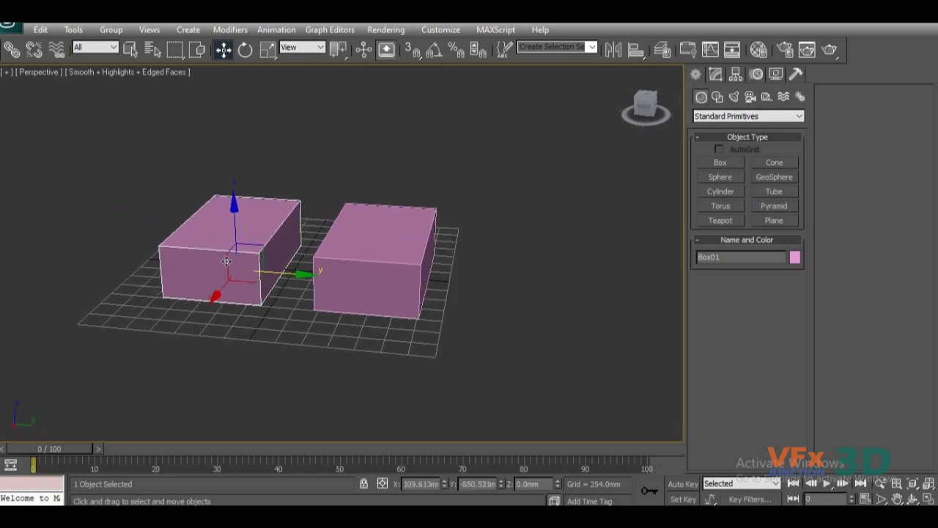
pyautogui.moveTo(304, 275)
pyautogui.mouseDown()
pyautogui.moveTo(264, 271)
pyautogui.moveTo(293, 277)
pyautogui.mouseUp()
# Move the child Box02 along the Y axis, away from Box01, to about 1259 mm.
pyautogui.click(374, 283)
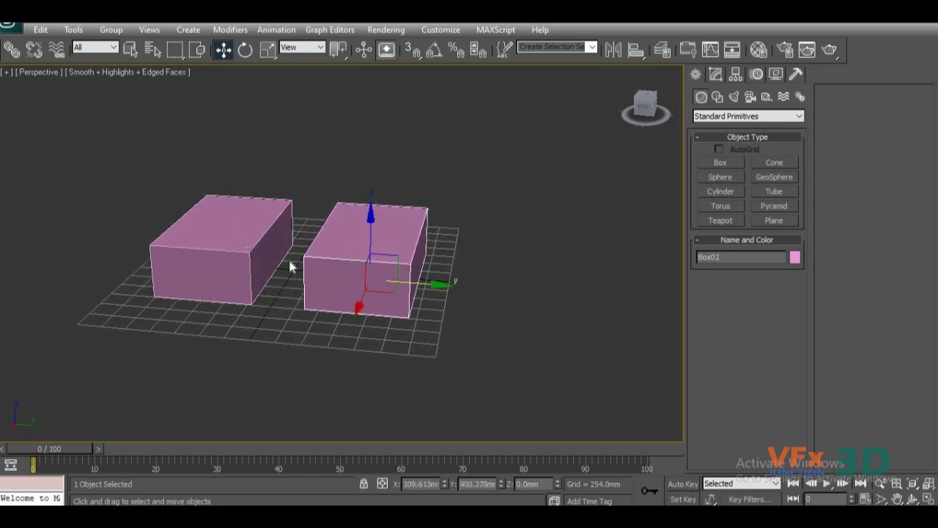
pyautogui.moveTo(435, 286); pyautogui.dragTo(473, 315)
pyautogui.scroll(4, 268, 297)
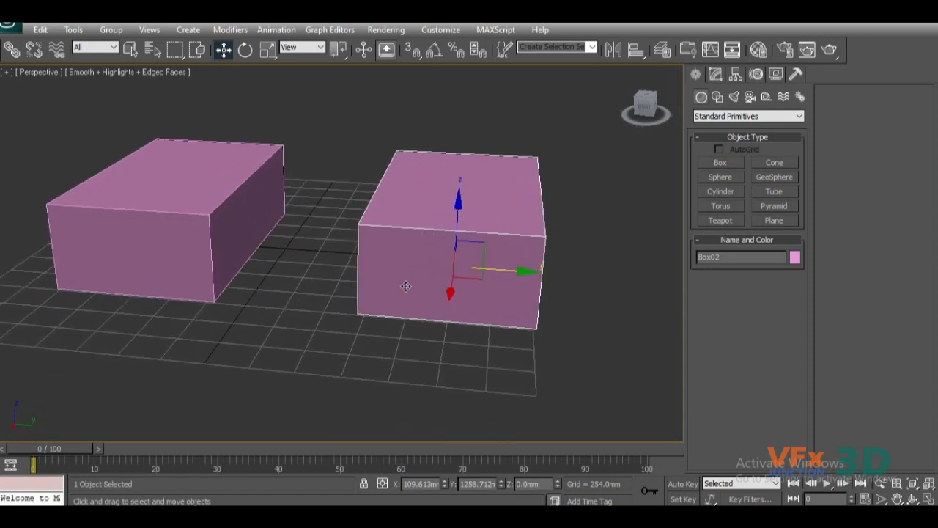
# Examine the linked boxes from several angles and distances, selecting Box01 and Box02 in turn.
pyautogui.keyDown('alt'); pyautogui.moveTo(409, 292); pyautogui.dragTo(226, 271, button='middle'); pyautogui.keyUp('alt')
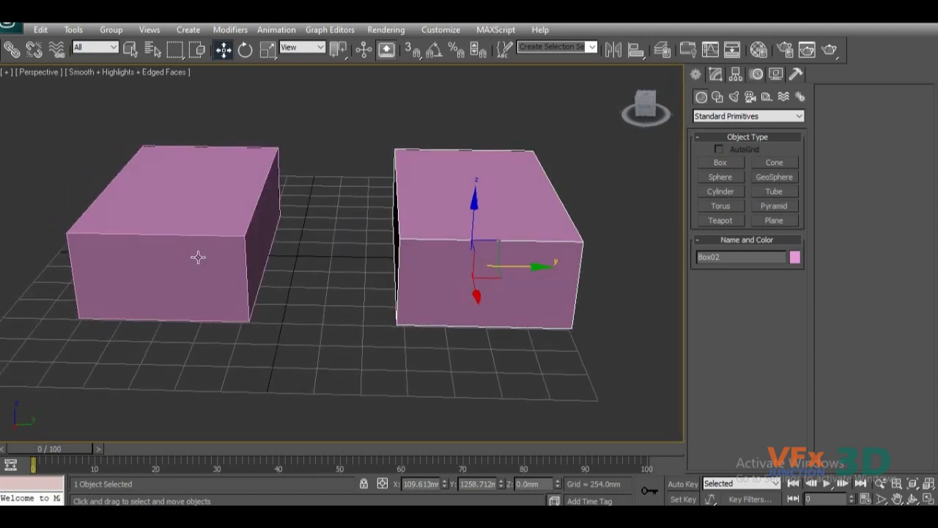
pyautogui.click(187, 237)
pyautogui.moveTo(197, 251); pyautogui.dragTo(218, 259, button='middle')
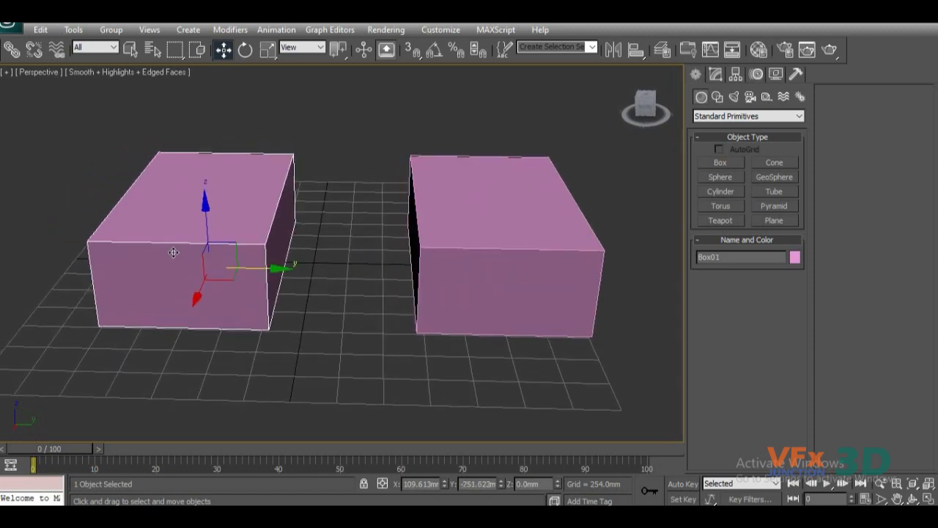
pyautogui.click(464, 242)
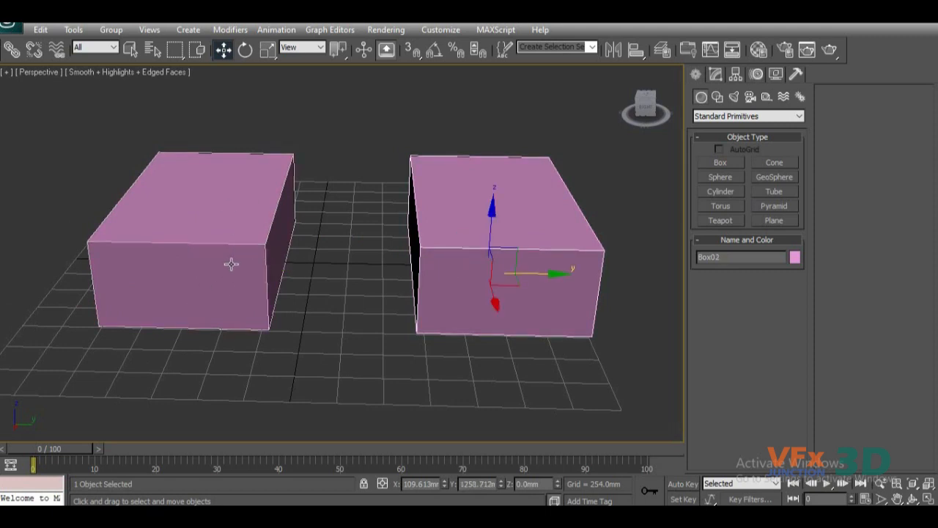
pyautogui.keyDown('alt'); pyautogui.moveTo(390, 323); pyautogui.dragTo(346, 345, button='middle'); pyautogui.keyUp('alt')
pyautogui.scroll(-3, 343, 302)
pyautogui.scroll(3, 329, 329)
pyautogui.scroll(-3, 330, 341)
pyautogui.scroll(3, 349, 339)
pyautogui.scroll(-3, 388, 342)
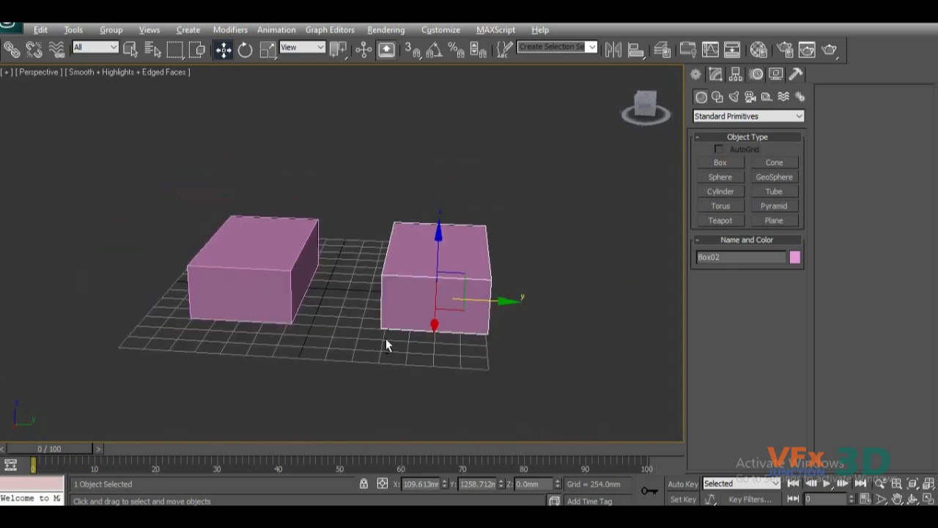
pyautogui.scroll(2, 365, 344)
pyautogui.scroll(2, 330, 352)
pyautogui.keyDown('alt'); pyautogui.moveTo(335, 351); pyautogui.dragTo(372, 344, button='middle'); pyautogui.keyUp('alt')
pyautogui.scroll(-3, 345, 340)
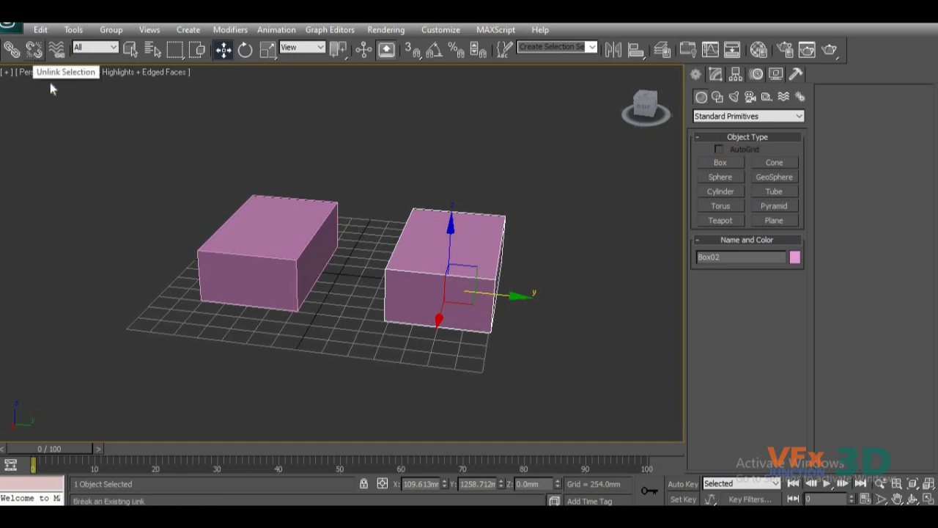
# Select both boxes and unlink them, and move Box01 alone along the Y axis to about -1674 mm.
pyautogui.keyDown('ctrl'); pyautogui.click(293, 244); pyautogui.keyUp('ctrl')
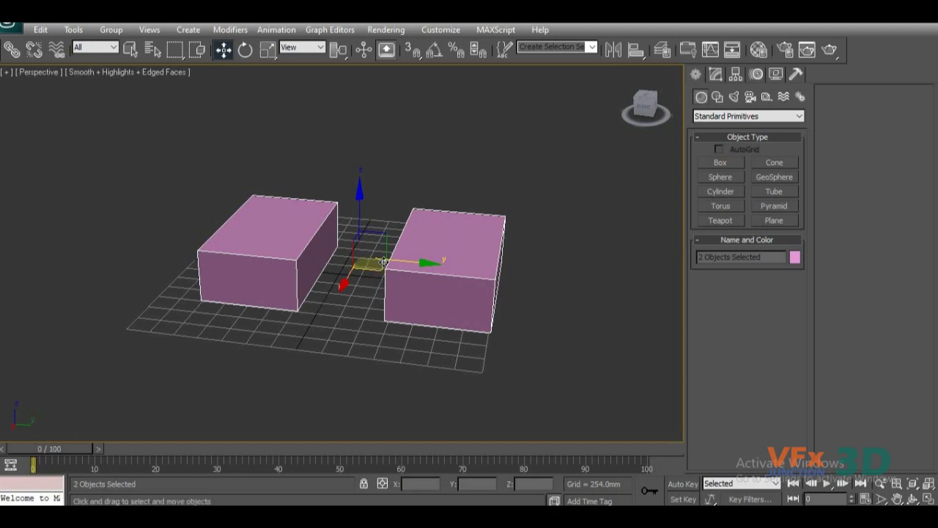
pyautogui.click(377, 350)
pyautogui.click(286, 265)
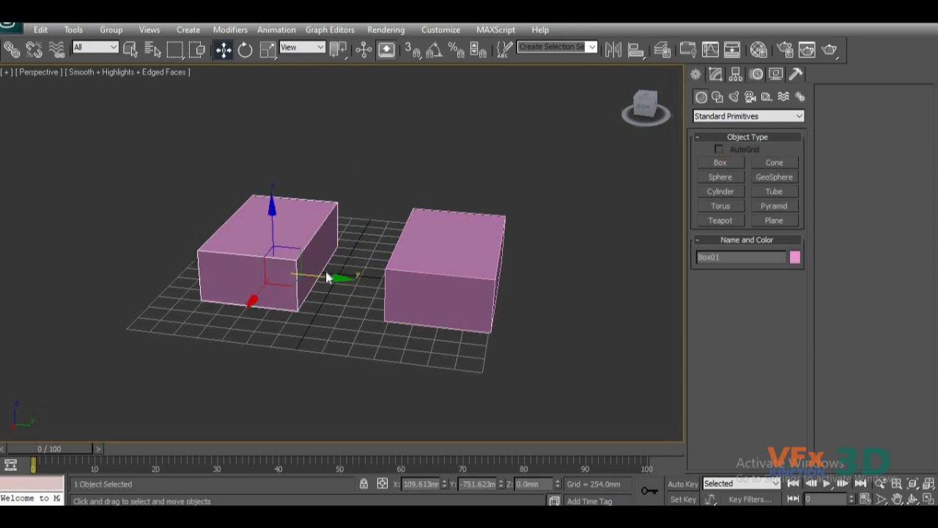
pyautogui.moveTo(335, 279); pyautogui.dragTo(261, 285)
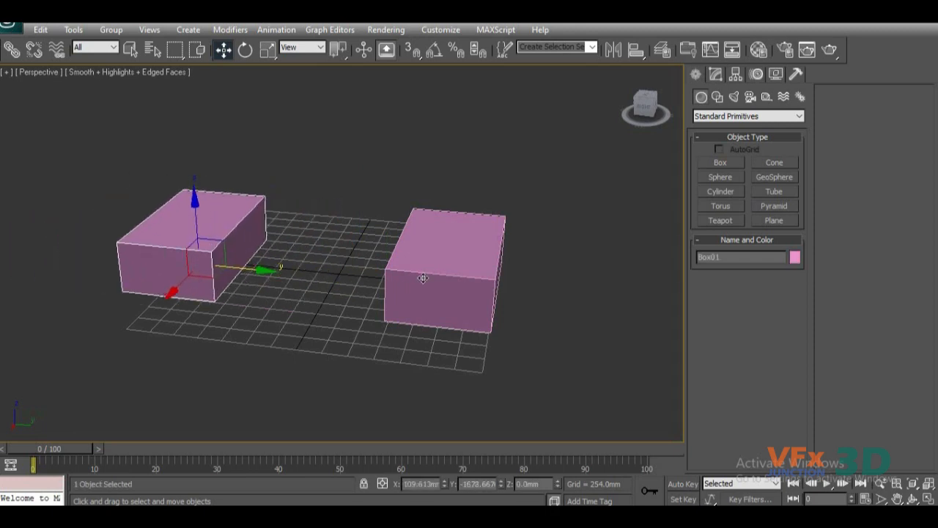
# Move Box02 along the Y axis to about 656 mm and Box01 to about -1097 mm.
pyautogui.click(423, 278)
pyautogui.moveTo(509, 298); pyautogui.dragTo(461, 293)
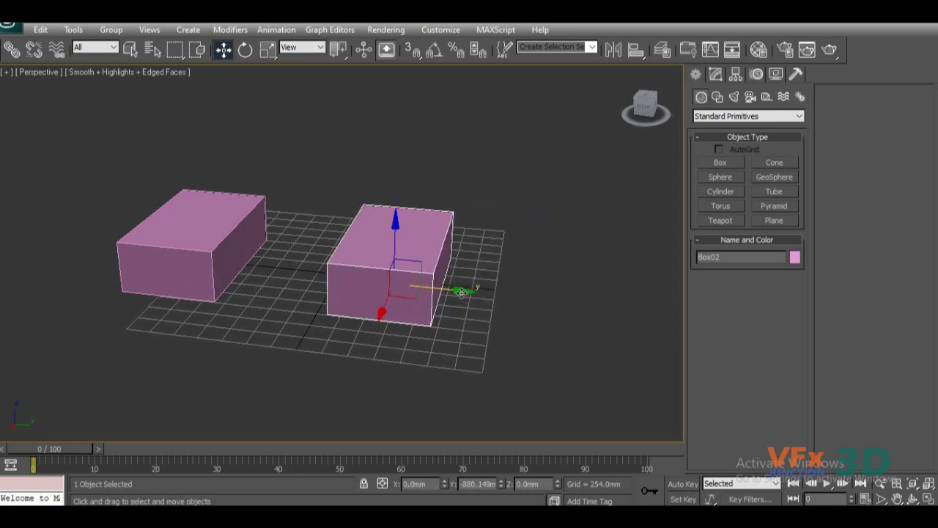
pyautogui.click(188, 281)
pyautogui.moveTo(246, 271); pyautogui.dragTo(294, 274)
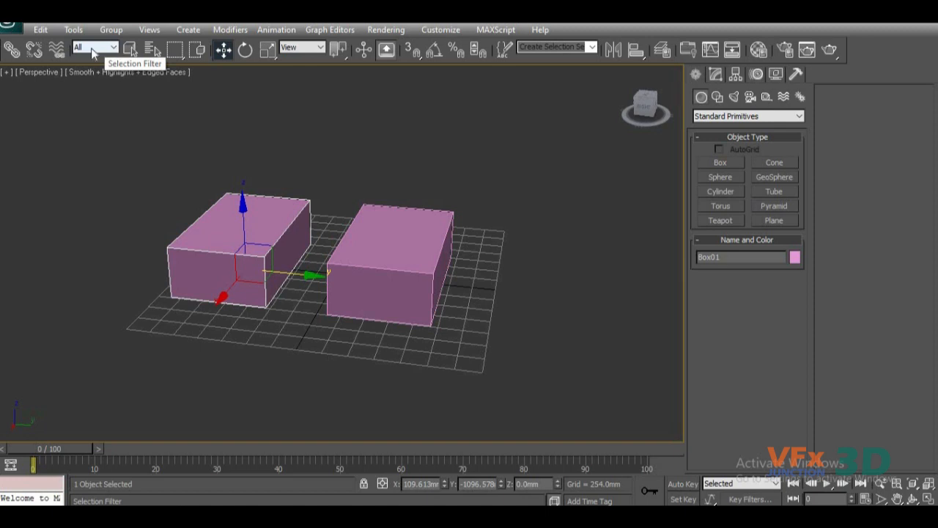
# Place a photometric Free Light in front of the two boxes at about X 1987 mm, Y 161 mm.
pyautogui.moveTo(196, 165); pyautogui.dragTo(235, 187, button='middle')
pyautogui.scroll(-3, 233, 187)
pyautogui.keyDown('alt'); pyautogui.moveTo(330, 220); pyautogui.dragTo(375, 223, button='middle'); pyautogui.keyUp('alt')
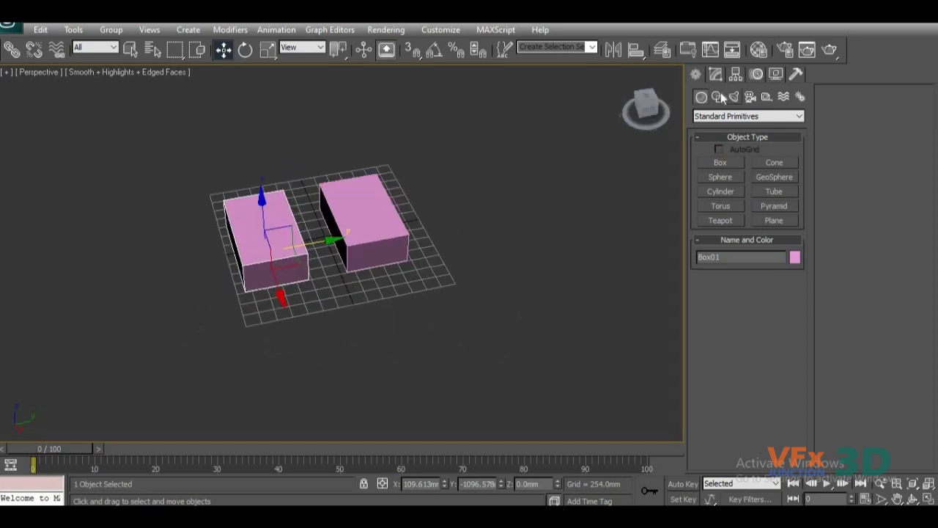
pyautogui.click(735, 98)
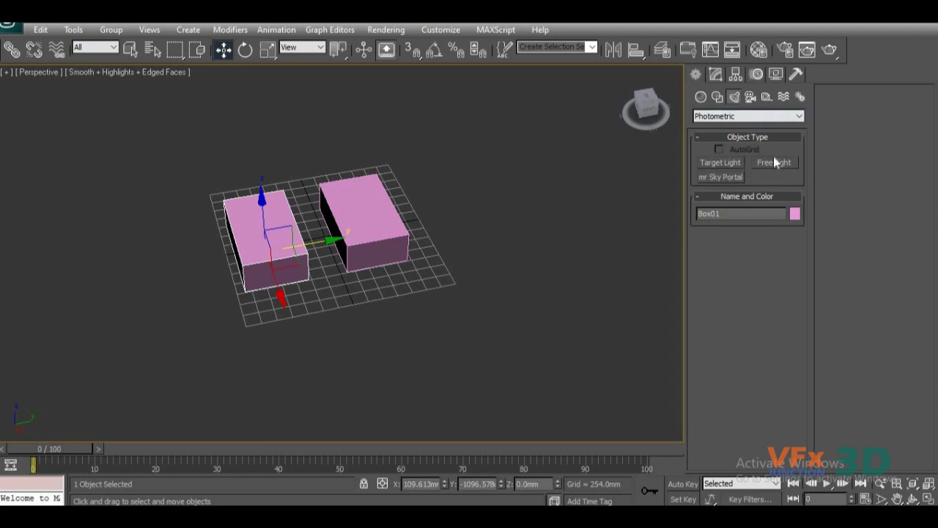
pyautogui.click(774, 162)
pyautogui.click(438, 291)
pyautogui.click(355, 297)
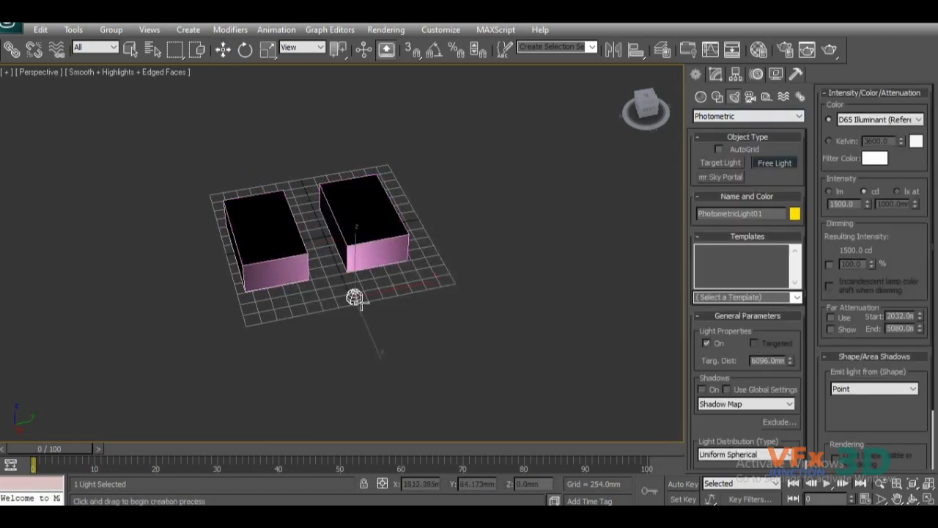
pyautogui.moveTo(362, 302); pyautogui.dragTo(366, 312)
pyautogui.rightClick(555, 258)
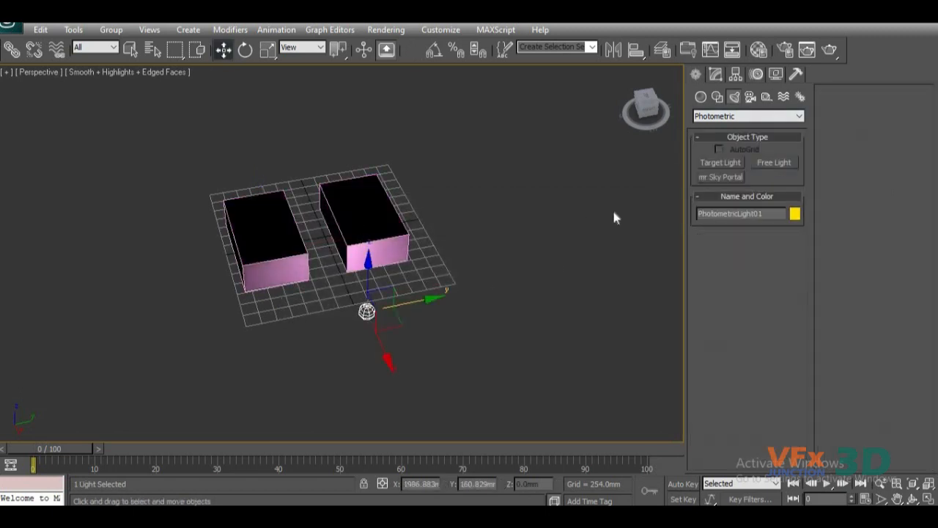
# Place a standard Free camera beside Box02 at about X 1207 mm, Y 2169 mm.
pyautogui.click(750, 96)
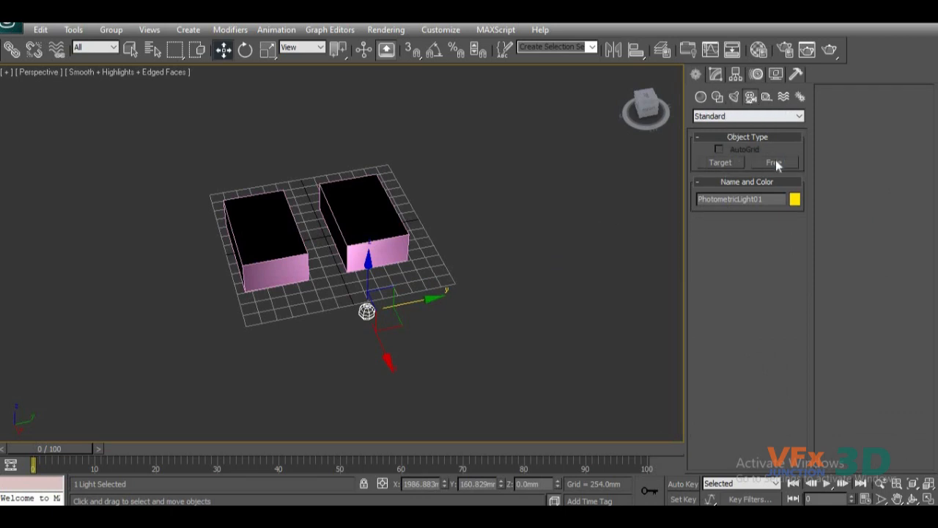
pyautogui.click(775, 162)
pyautogui.moveTo(448, 272); pyautogui.dragTo(470, 257)
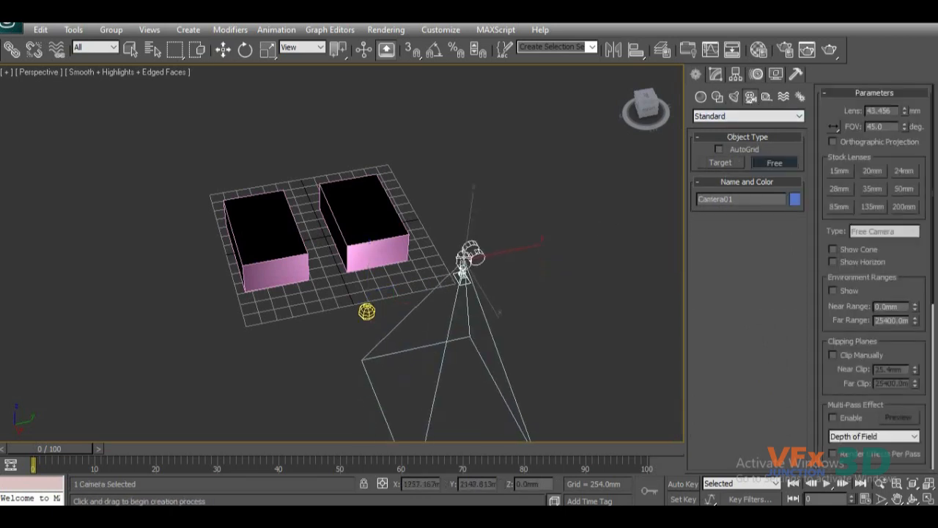
pyautogui.rightClick(480, 346)
# Select the light, the boxes and the camera one after another to check selection with the All filter.
pyautogui.keyDown('alt'); pyautogui.moveTo(310, 381); pyautogui.dragTo(443, 350, button='middle'); pyautogui.keyUp('alt')
pyautogui.scroll(5, 282, 388)
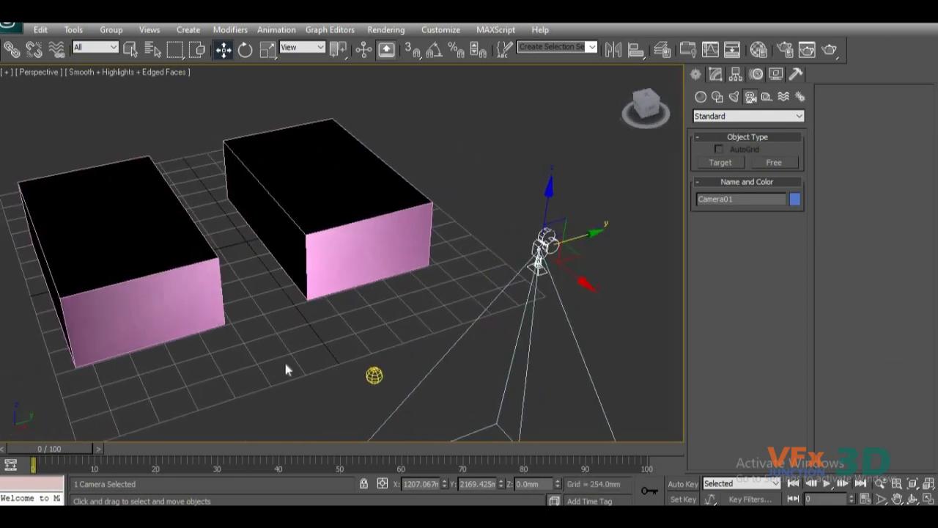
pyautogui.scroll(-5, 297, 293)
pyautogui.click(312, 258)
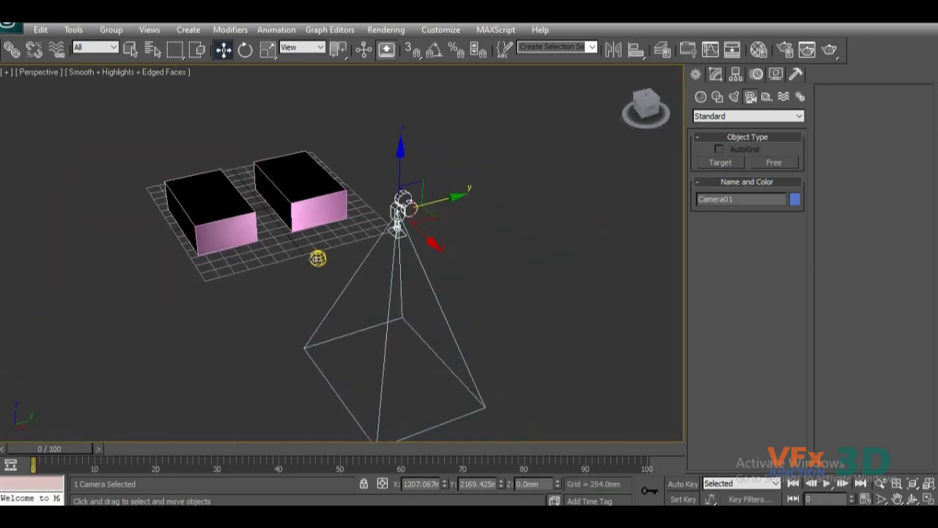
pyautogui.click(233, 236)
pyautogui.click(330, 209)
pyautogui.click(402, 208)
pyautogui.click(318, 258)
pyautogui.click(242, 233)
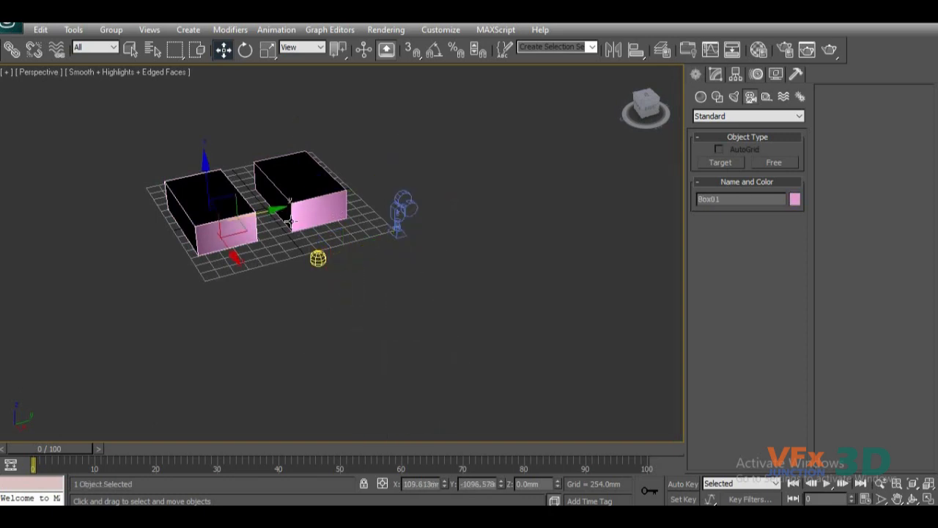
pyautogui.click(319, 257)
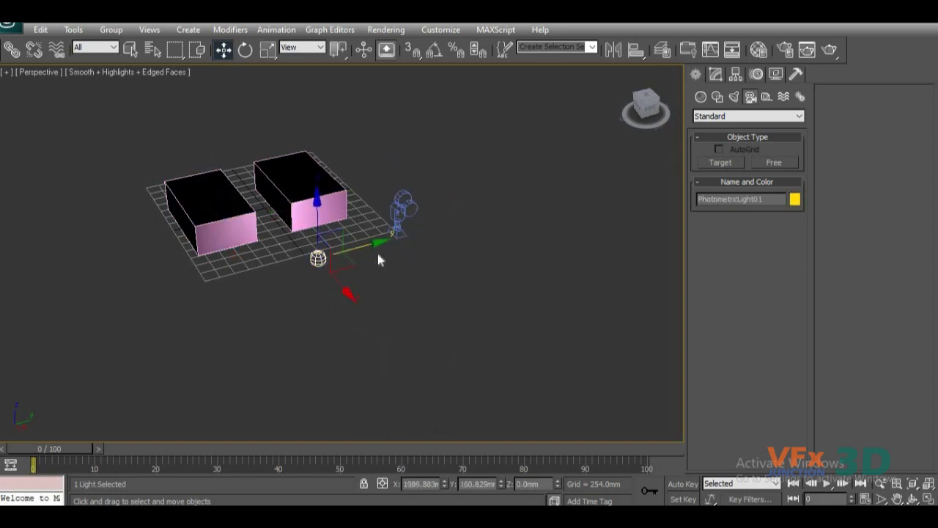
pyautogui.click(402, 213)
pyautogui.scroll(3, 341, 316)
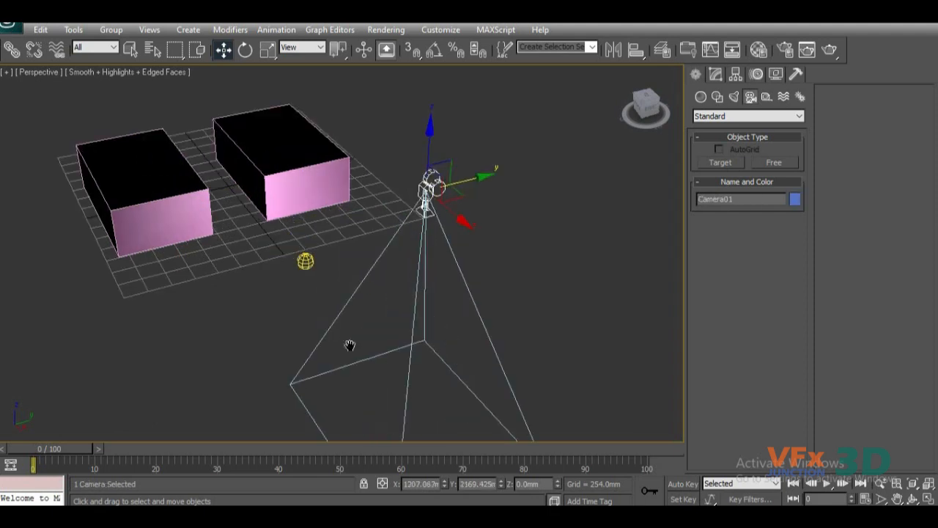
# Set the selection filter to Geometry and select Box01 and Box02 alternately.
pyautogui.click(113, 49)
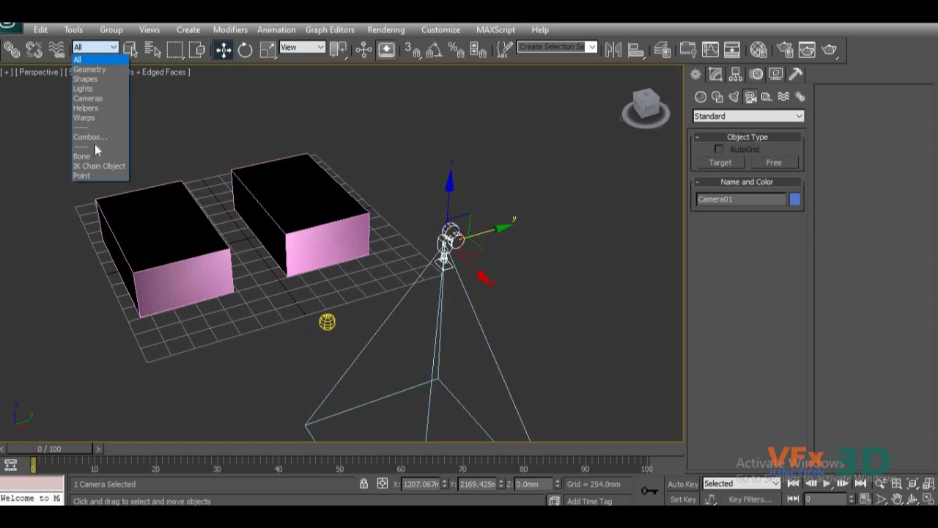
pyautogui.click(91, 70)
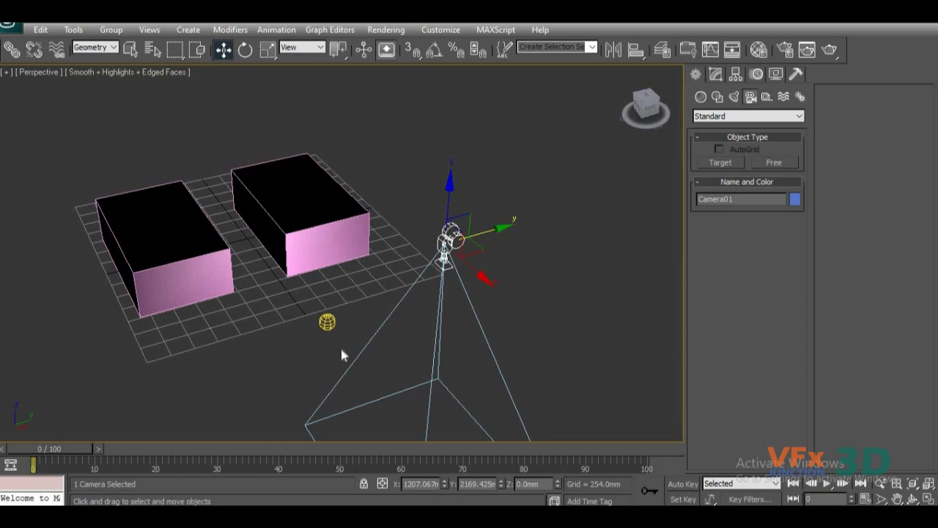
pyautogui.click(211, 264)
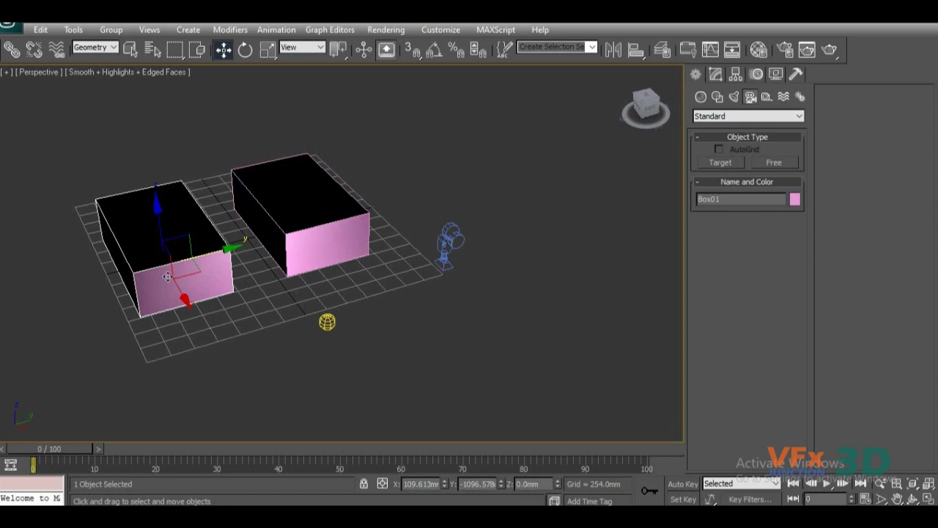
pyautogui.click(297, 237)
pyautogui.click(170, 291)
pyautogui.click(317, 241)
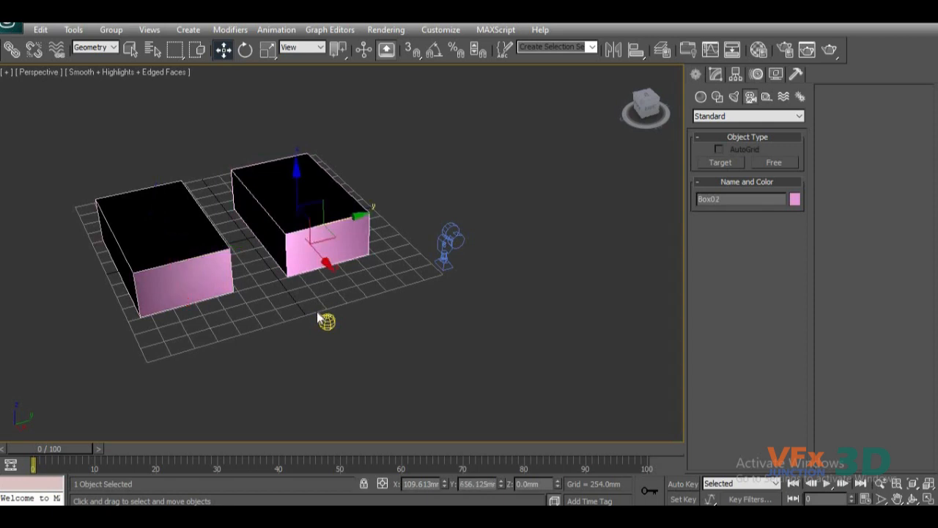
# Try to region-select the light and the camera with the Geometry filter active.
pyautogui.moveTo(347, 358); pyautogui.dragTo(311, 308)
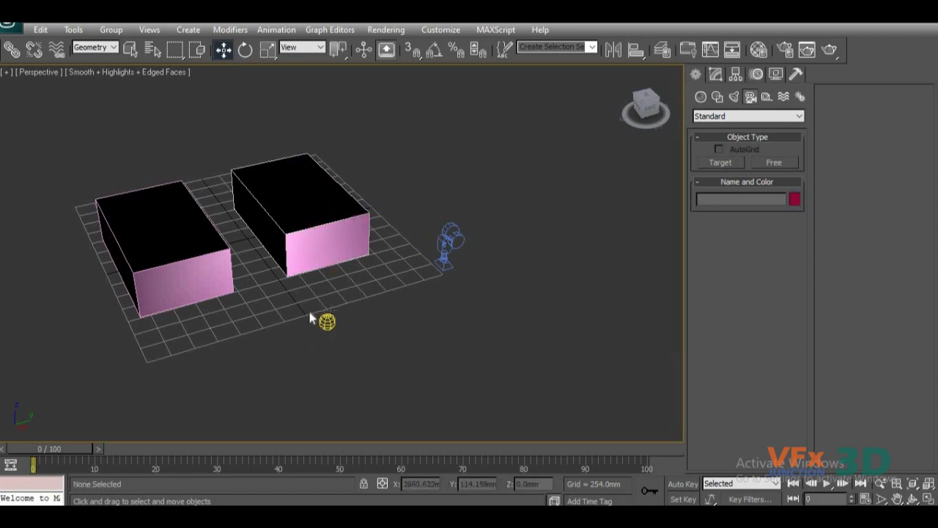
pyautogui.moveTo(500, 195); pyautogui.dragTo(431, 322)
pyautogui.moveTo(480, 207); pyautogui.dragTo(414, 352)
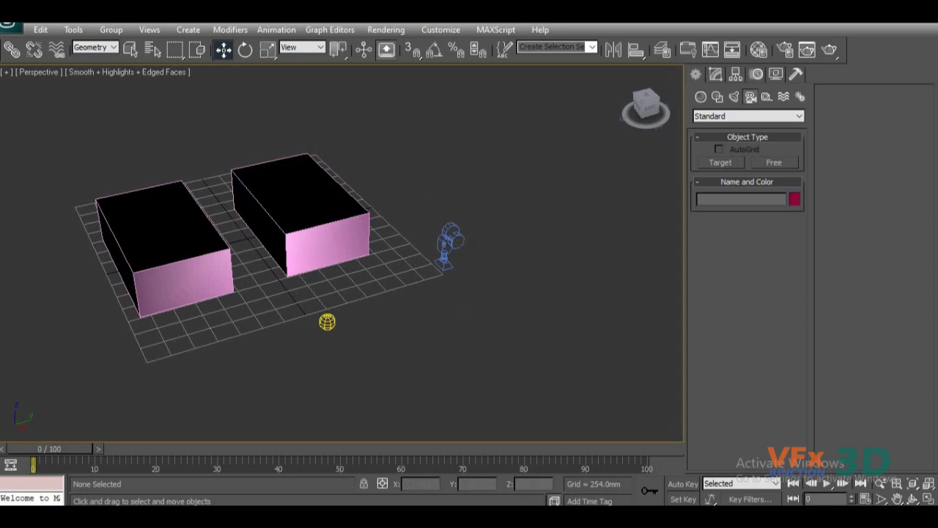
# Set the selection filter to Lights.
pyautogui.click(99, 50)
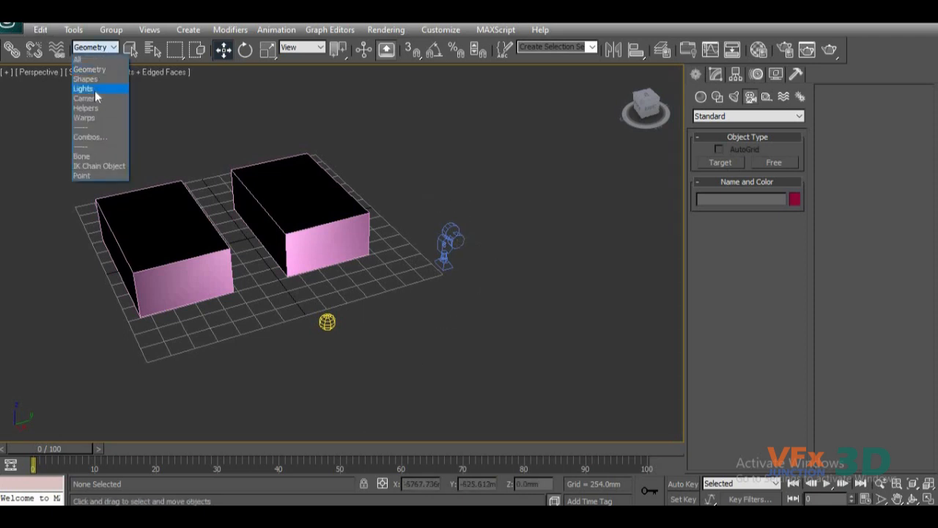
pyautogui.click(87, 89)
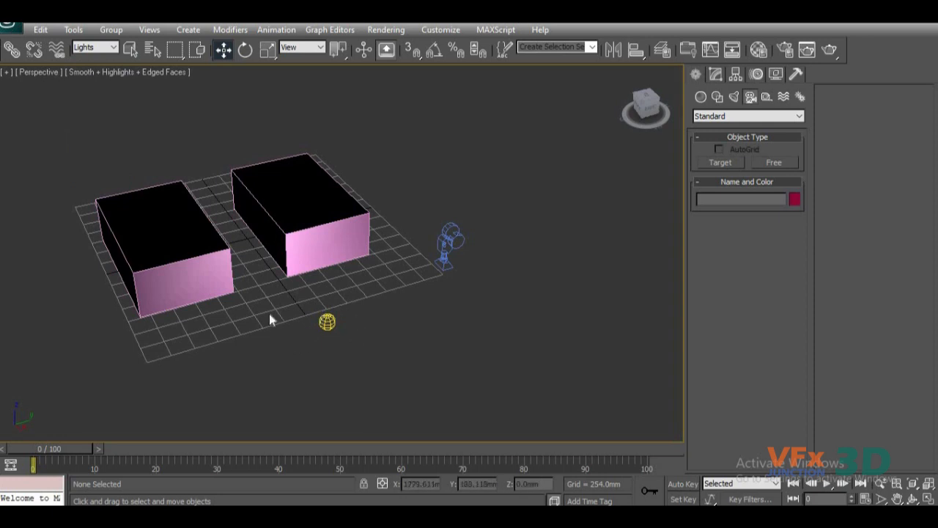
# Region-select the light with the Lights filter active, and try region-selecting the camera and the boxes.
pyautogui.moveTo(387, 382); pyautogui.dragTo(299, 302)
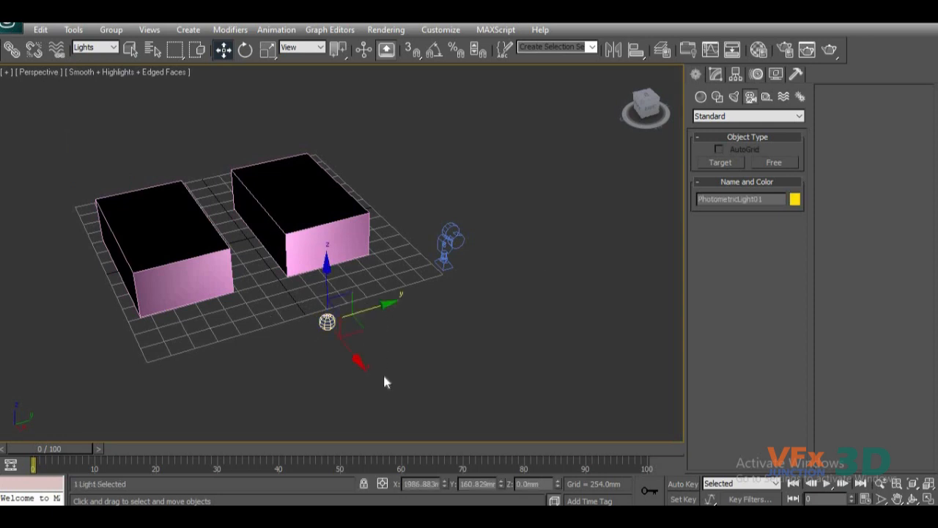
pyautogui.moveTo(419, 207); pyautogui.dragTo(471, 291)
pyautogui.moveTo(404, 164); pyautogui.dragTo(473, 311)
pyautogui.moveTo(470, 178); pyautogui.dragTo(438, 323)
pyautogui.moveTo(374, 146); pyautogui.dragTo(292, 238)
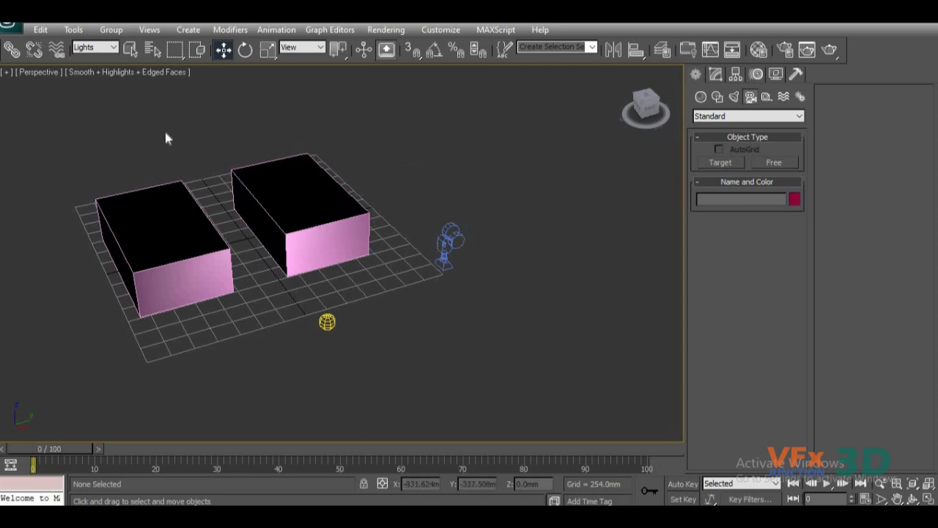
# Set the selection filter to Cameras, region-select the camera, and try to region-select the boxes.
pyautogui.click(94, 48)
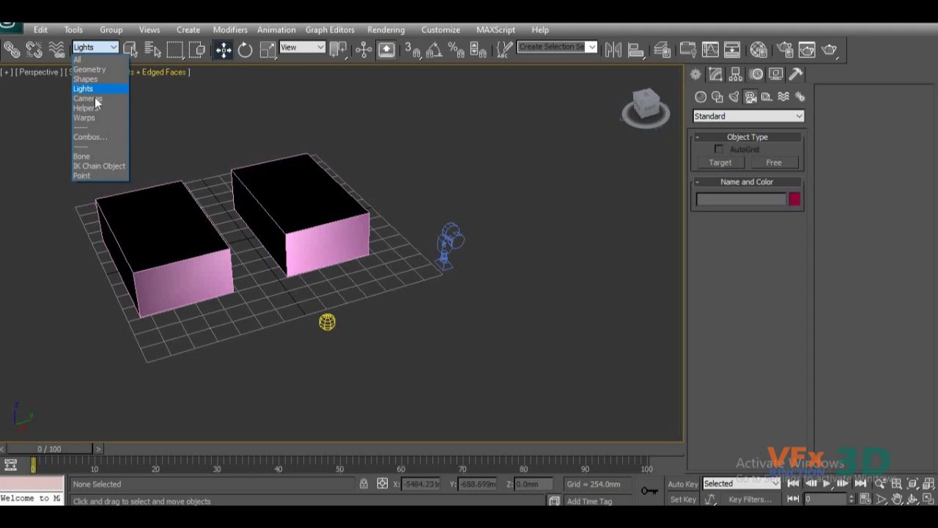
pyautogui.click(92, 100)
pyautogui.moveTo(424, 213); pyautogui.dragTo(476, 322)
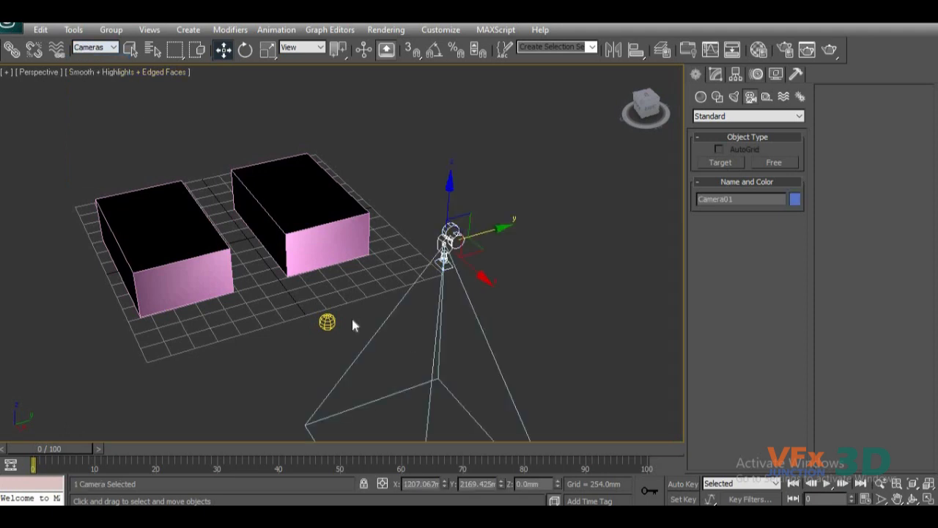
pyautogui.click(287, 353)
pyautogui.moveTo(351, 178); pyautogui.dragTo(275, 284)
# Set the selection filter to All and pick the boxes, the light and the camera in turn with Select Object.
pyautogui.click(94, 48)
pyautogui.click(87, 60)
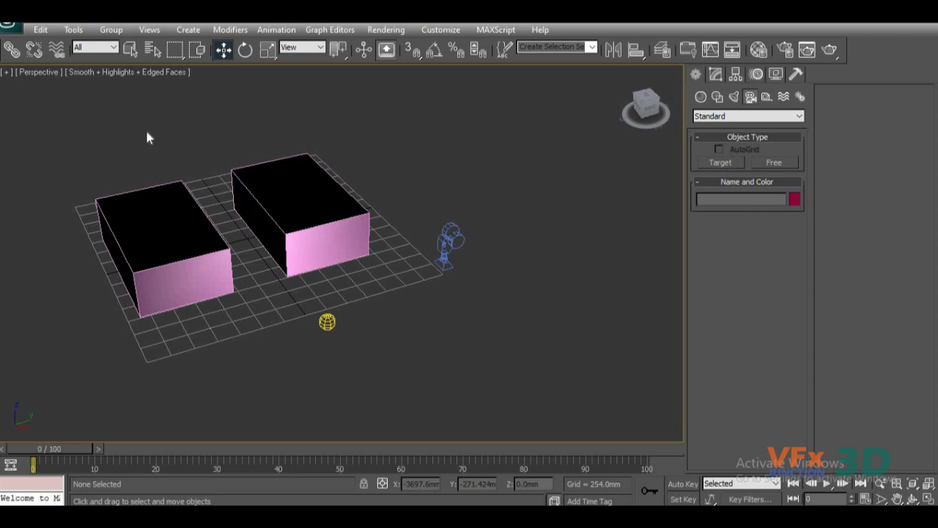
pyautogui.click(132, 54)
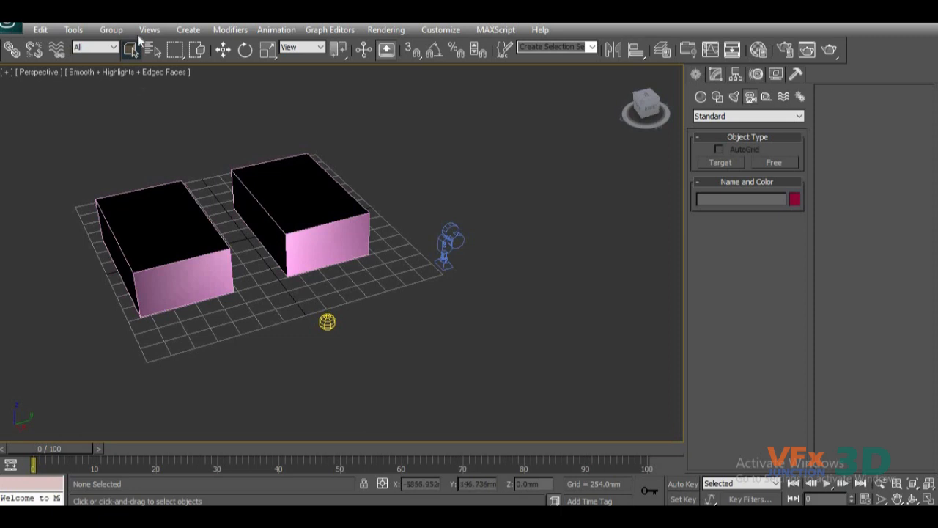
pyautogui.click(283, 212)
pyautogui.click(454, 259)
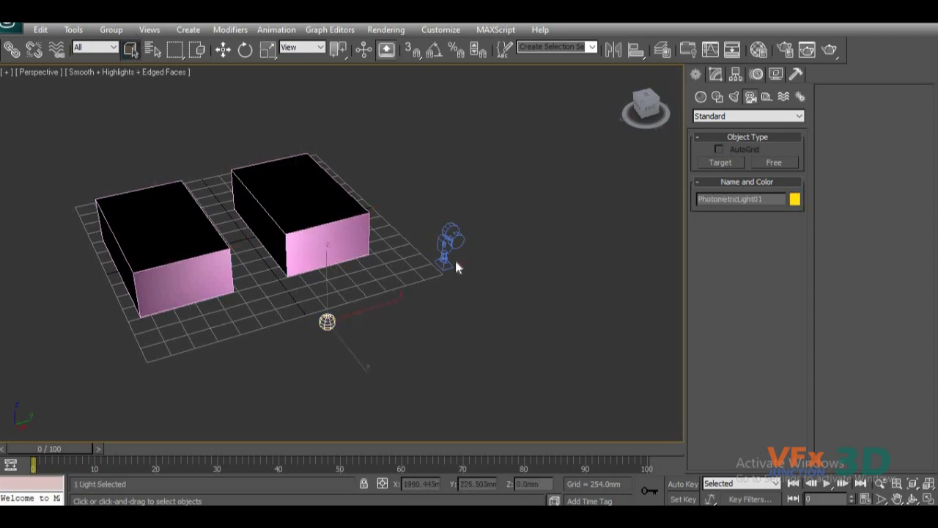
pyautogui.click(449, 244)
pyautogui.click(211, 252)
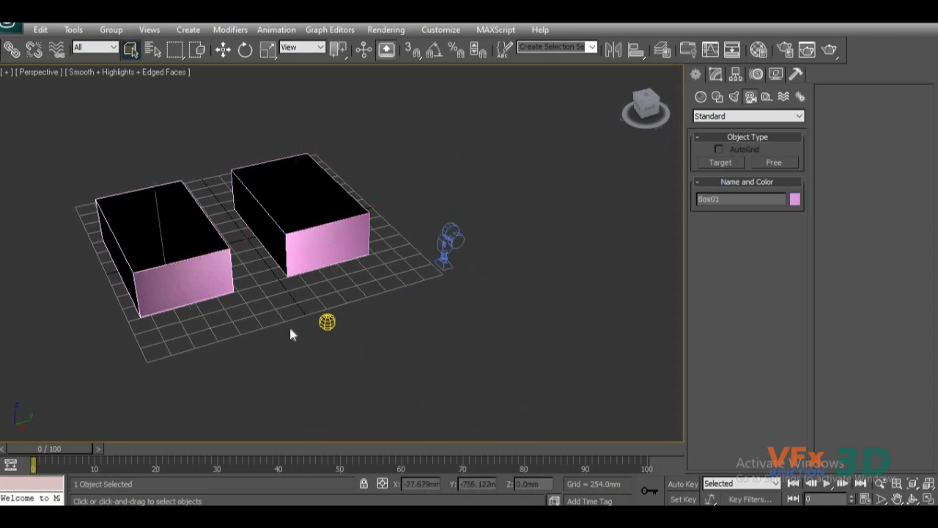
pyautogui.click(328, 320)
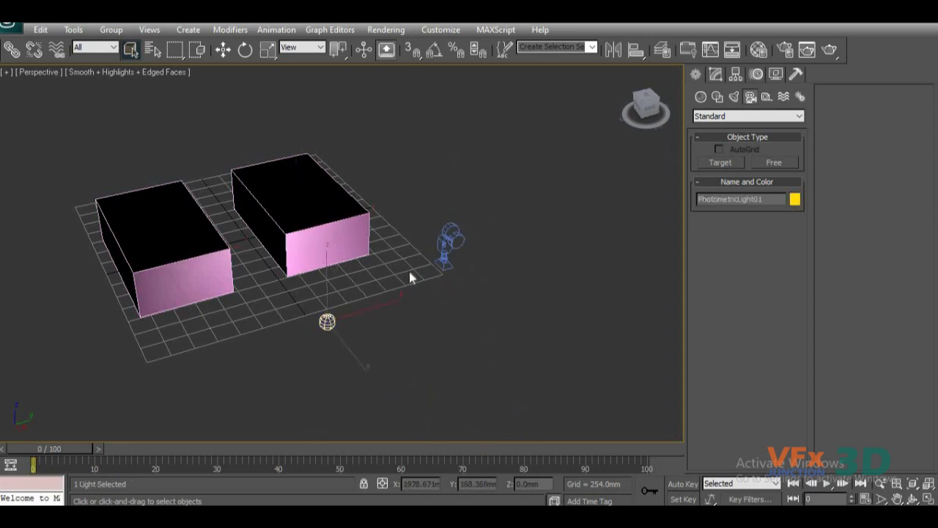
pyautogui.click(442, 242)
pyautogui.click(326, 321)
pyautogui.click(308, 256)
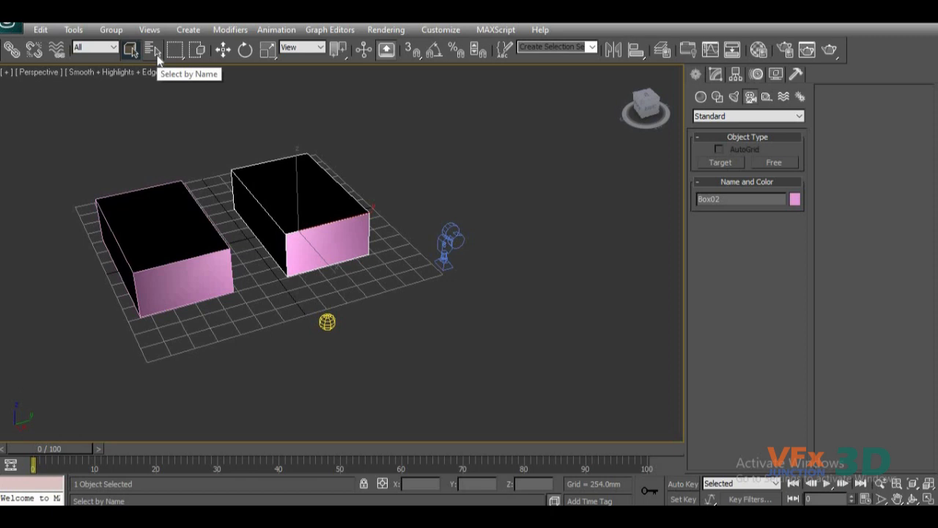
# Select Box01, Box02 and the photometric light one after another to check their object names.
pyautogui.scroll(-3, 349, 308)
pyautogui.scroll(3, 349, 308)
pyautogui.keyDown('alt'); pyautogui.moveTo(254, 350); pyautogui.dragTo(293, 321, button='middle'); pyautogui.keyUp('alt')
pyautogui.click(282, 285)
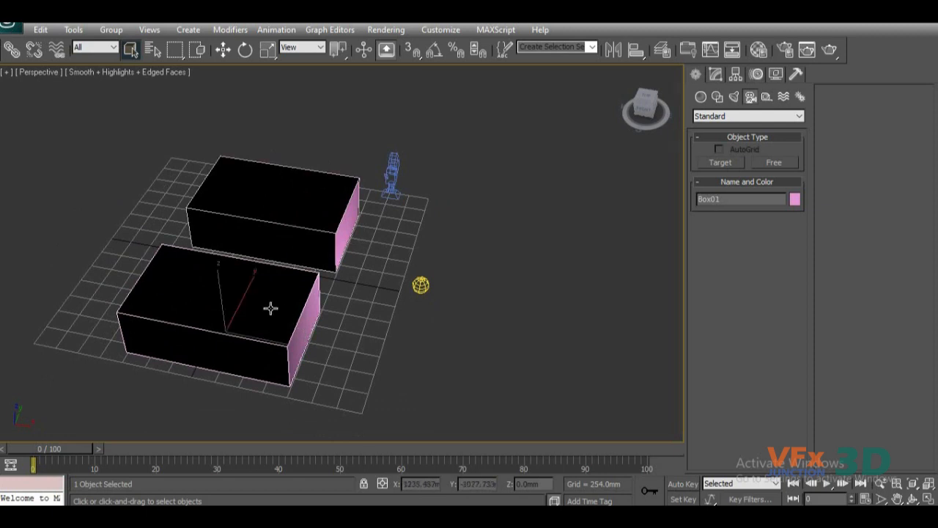
pyautogui.click(306, 213)
pyautogui.click(420, 280)
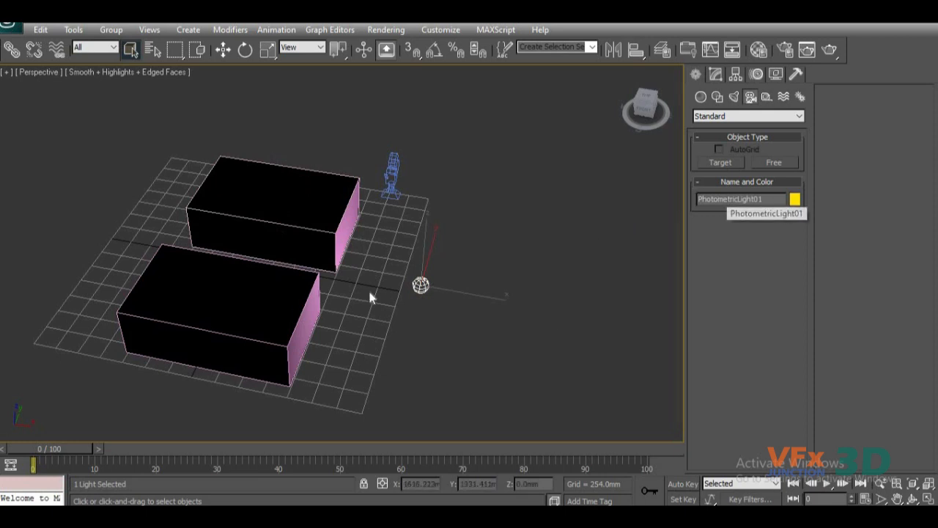
# Select Box01 and rename it as bed.
pyautogui.click(297, 306)
pyautogui.keyDown('alt'); pyautogui.moveTo(456, 335); pyautogui.dragTo(669, 251, button='middle'); pyautogui.keyUp('alt')
pyautogui.doubleClick(713, 199)
pyautogui.press('BackSpace')
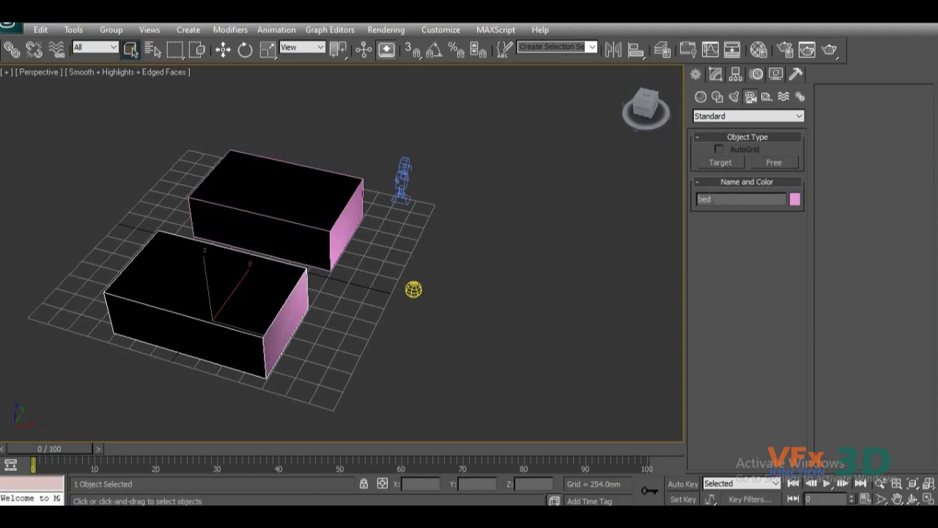
# Select Box02 and rename it as house.
pyautogui.click(331, 184)
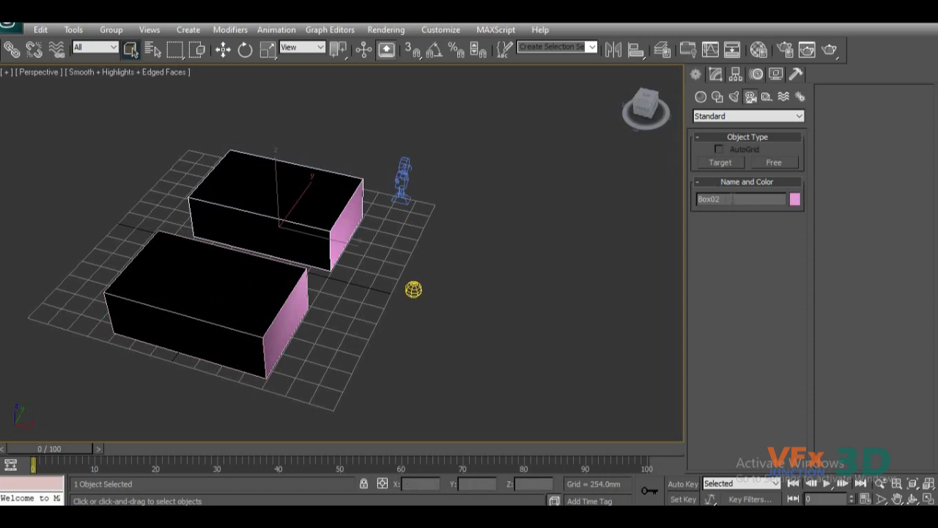
pyautogui.write('house')
pyautogui.moveTo(289, 288); pyautogui.dragTo(309, 290, button='middle')
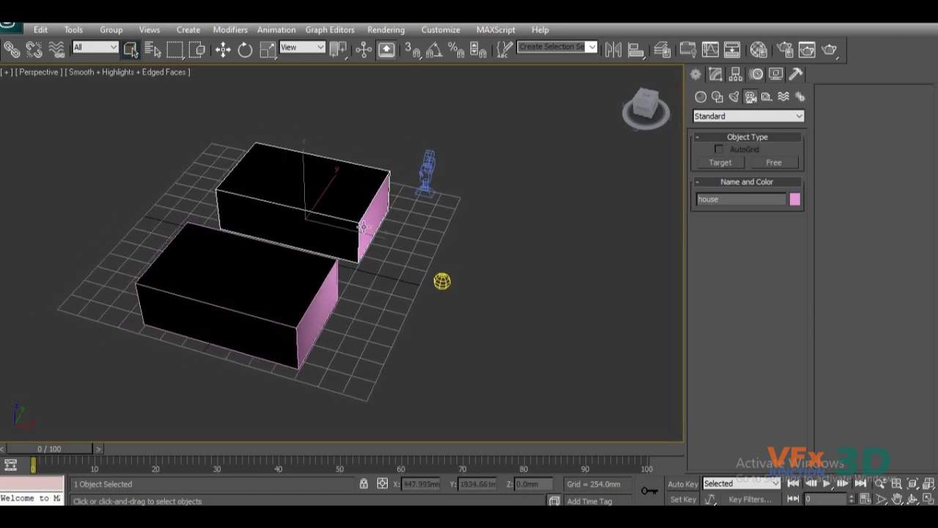
pyautogui.keyDown('alt'); pyautogui.moveTo(443, 289); pyautogui.dragTo(285, 295, button='middle'); pyautogui.keyUp('alt')
pyautogui.scroll(3, 369, 323)
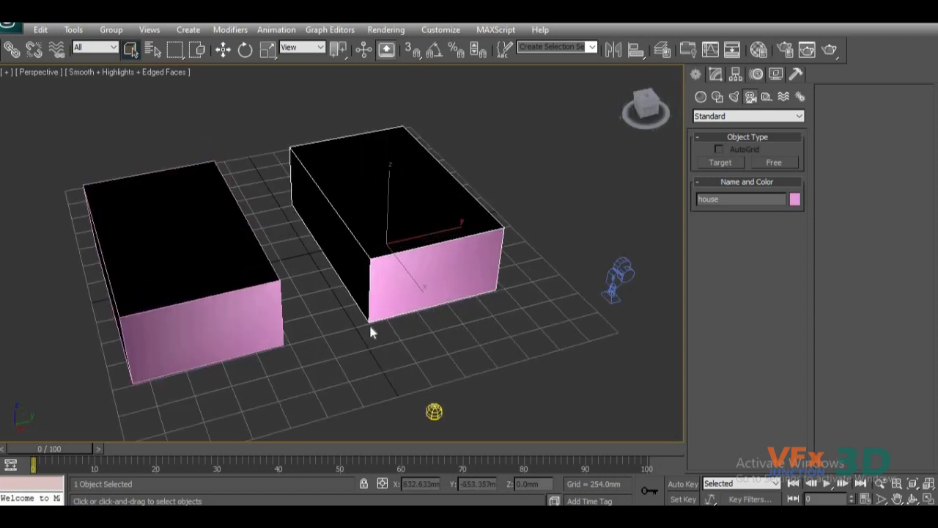
pyautogui.keyDown('alt'); pyautogui.moveTo(382, 324); pyautogui.dragTo(343, 311, button='middle'); pyautogui.keyUp('alt')
pyautogui.scroll(-3, 352, 341)
pyautogui.keyDown('alt'); pyautogui.moveTo(353, 346); pyautogui.dragTo(376, 331, button='middle'); pyautogui.keyUp('alt')
pyautogui.scroll(4, 376, 331)
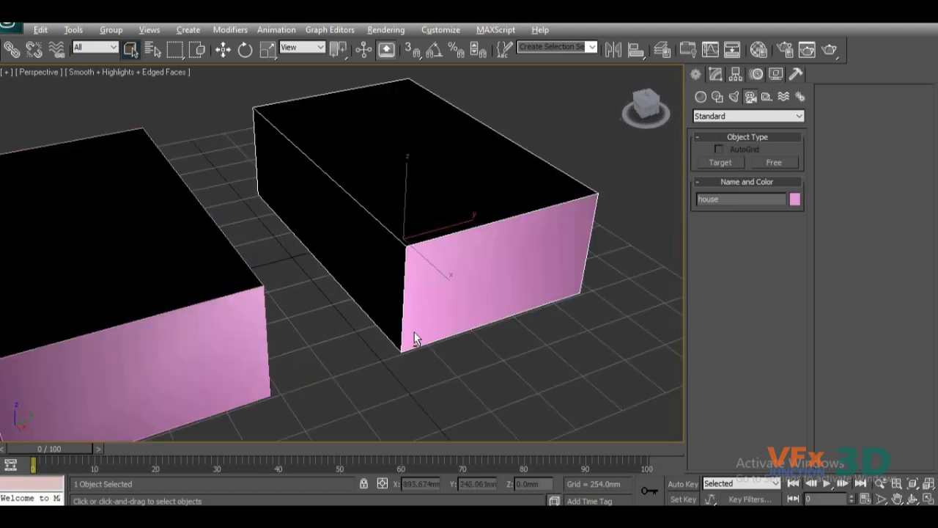
pyautogui.scroll(-5, 430, 341)
pyautogui.keyDown('alt'); pyautogui.moveTo(436, 339); pyautogui.dragTo(311, 377, button='middle'); pyautogui.keyUp('alt')
pyautogui.scroll(3, 348, 344)
pyautogui.moveTo(310, 376); pyautogui.dragTo(409, 349, button='middle')
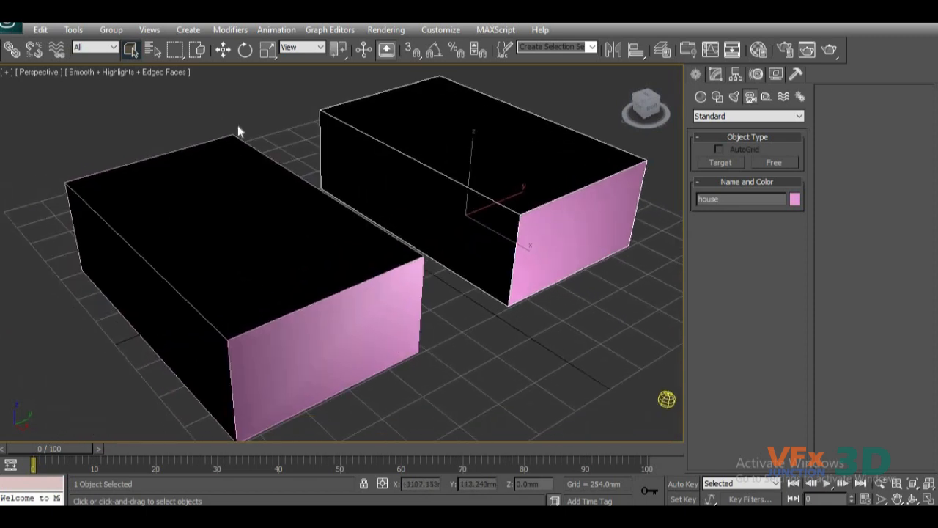
# Select Camera01 by name from the scene's object list and bring it into view.
pyautogui.click(157, 55)
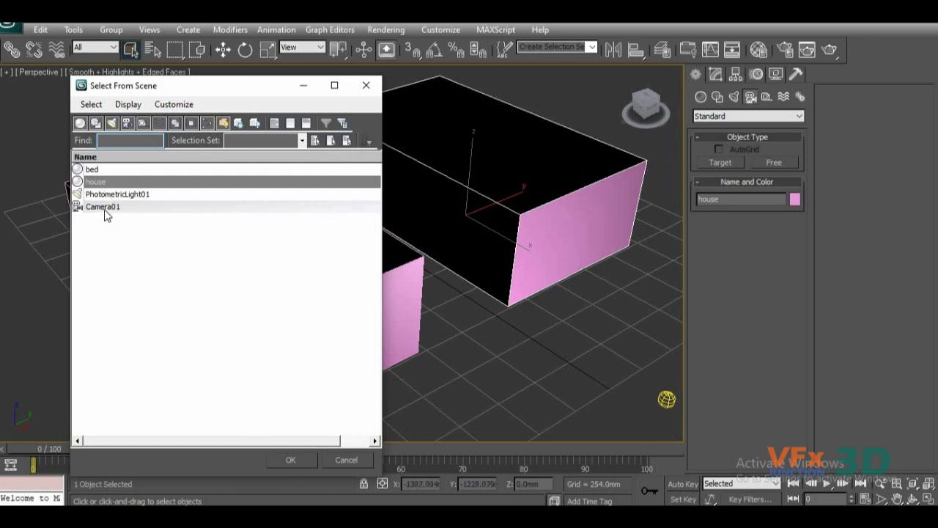
pyautogui.click(103, 206)
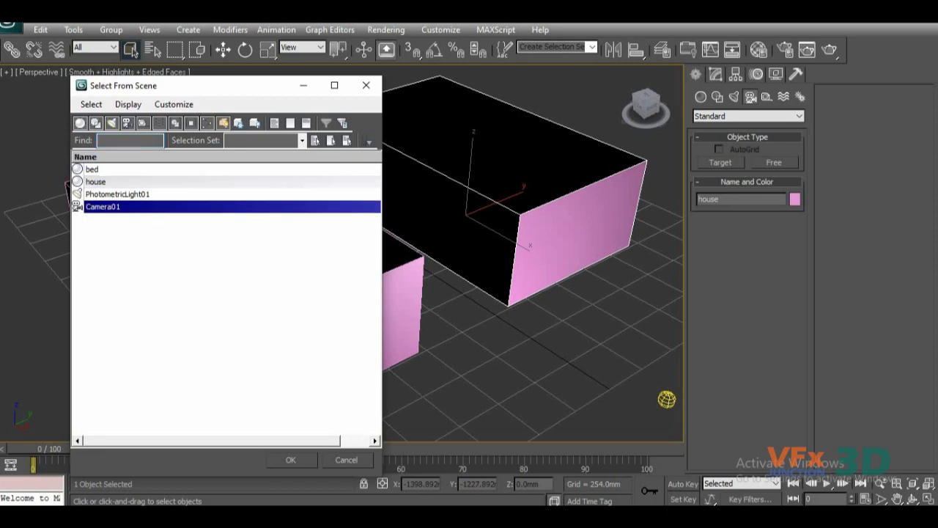
pyautogui.click(290, 460)
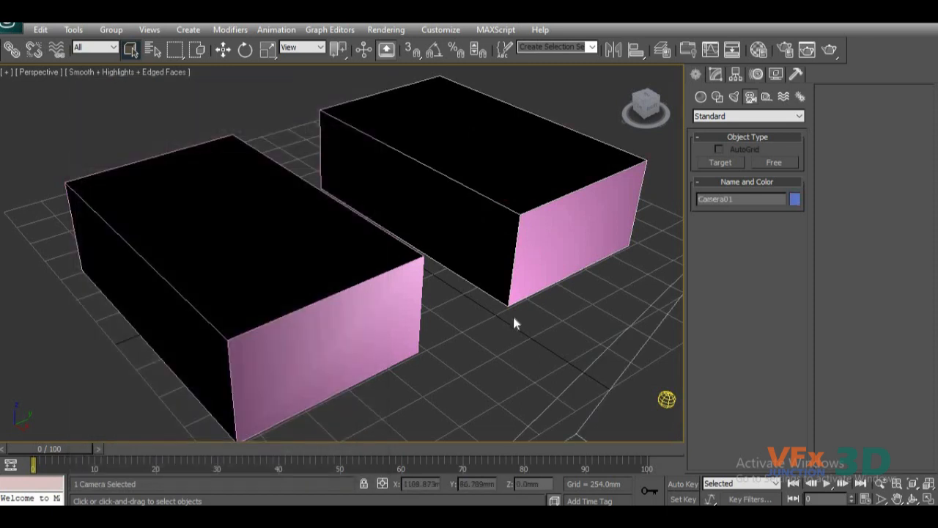
pyautogui.scroll(-7, 515, 323)
pyautogui.scroll(4, 517, 329)
pyautogui.moveTo(477, 321); pyautogui.dragTo(414, 314, button='middle')
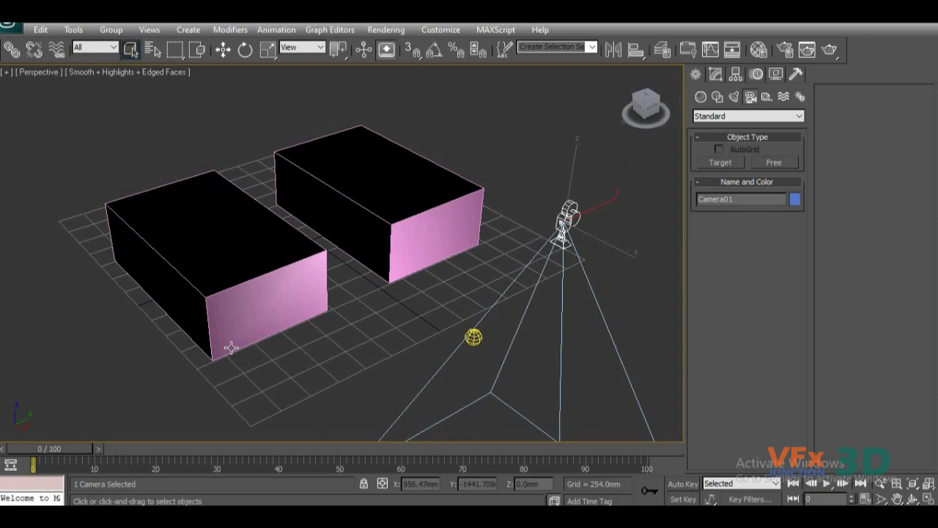
# Select PhotometricLight01 by name from the scene's object list, then reopen and close the list.
pyautogui.click(149, 49)
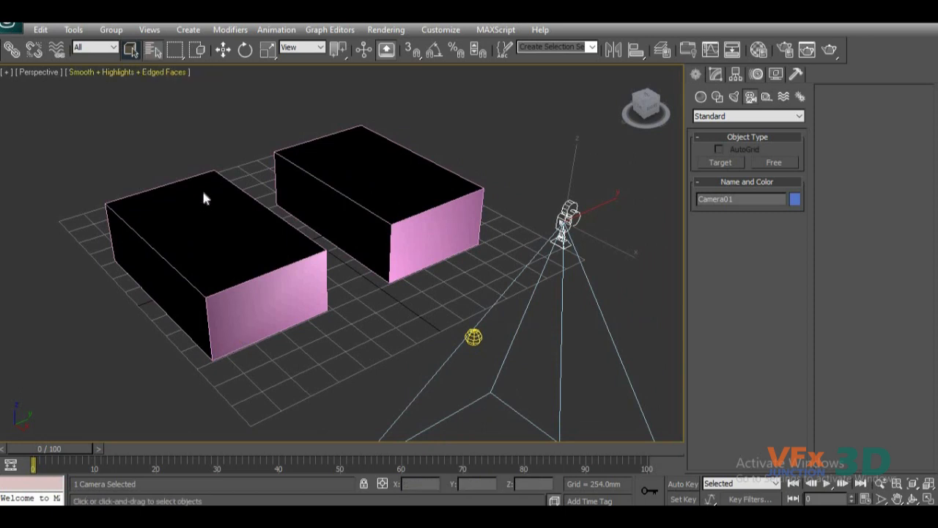
pyautogui.click(124, 206)
pyautogui.click(126, 194)
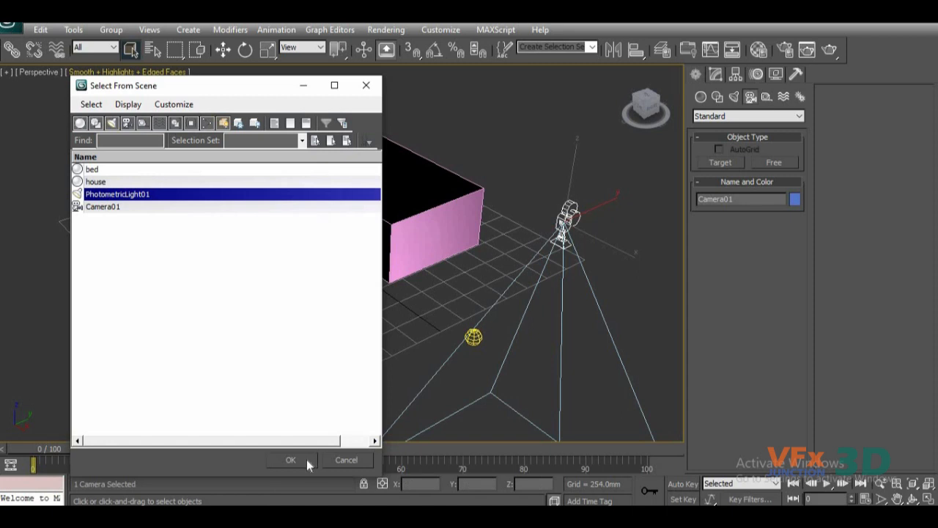
pyautogui.click(305, 459)
pyautogui.scroll(-6, 400, 363)
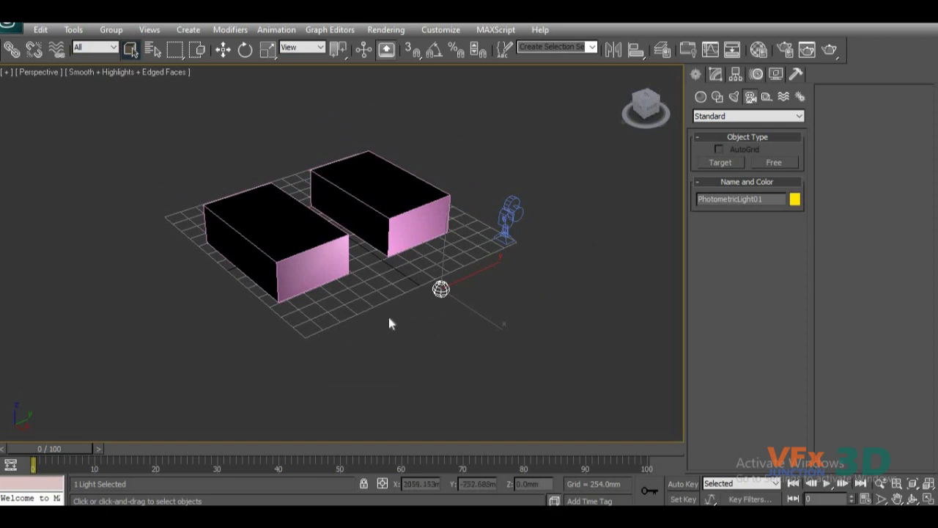
pyautogui.press('h')
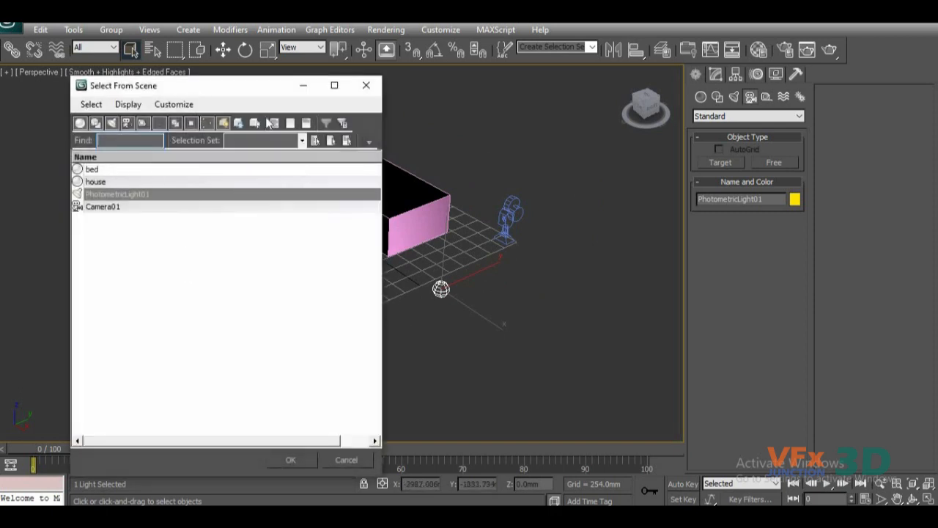
pyautogui.click(291, 460)
# Choose the rectangular selection region and region-select the bed box with it.
pyautogui.moveTo(179, 52); pyautogui.dragTo(187, 71)
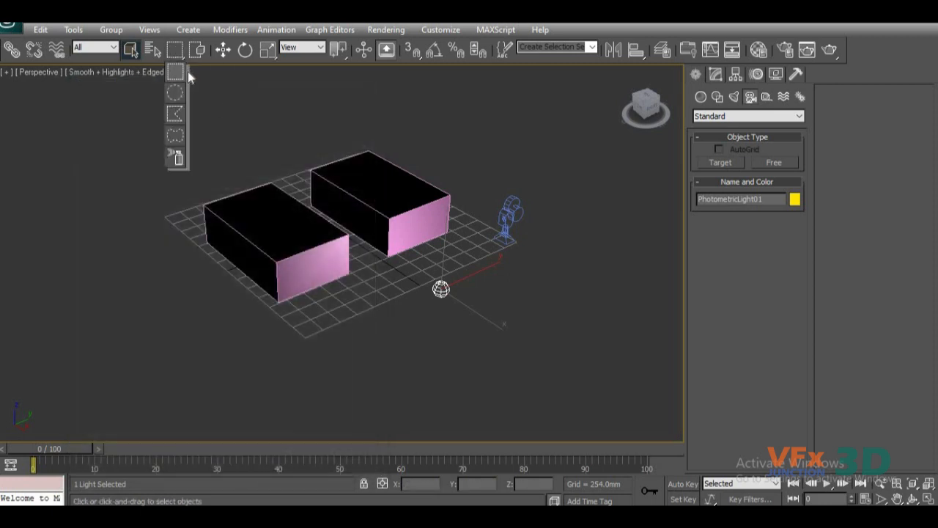
pyautogui.moveTo(181, 118); pyautogui.dragTo(173, 76)
pyautogui.moveTo(173, 76); pyautogui.dragTo(173, 75)
pyautogui.moveTo(168, 126); pyautogui.dragTo(278, 234)
# Try the circular selection region and restore the rectangular one.
pyautogui.moveTo(178, 51); pyautogui.dragTo(181, 86)
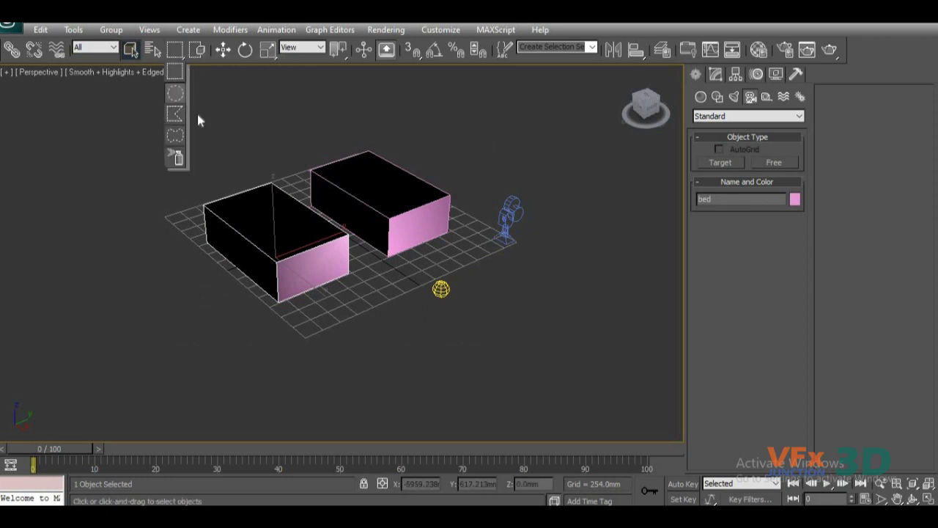
pyautogui.moveTo(198, 121); pyautogui.dragTo(175, 93)
pyautogui.moveTo(146, 137); pyautogui.dragTo(176, 72)
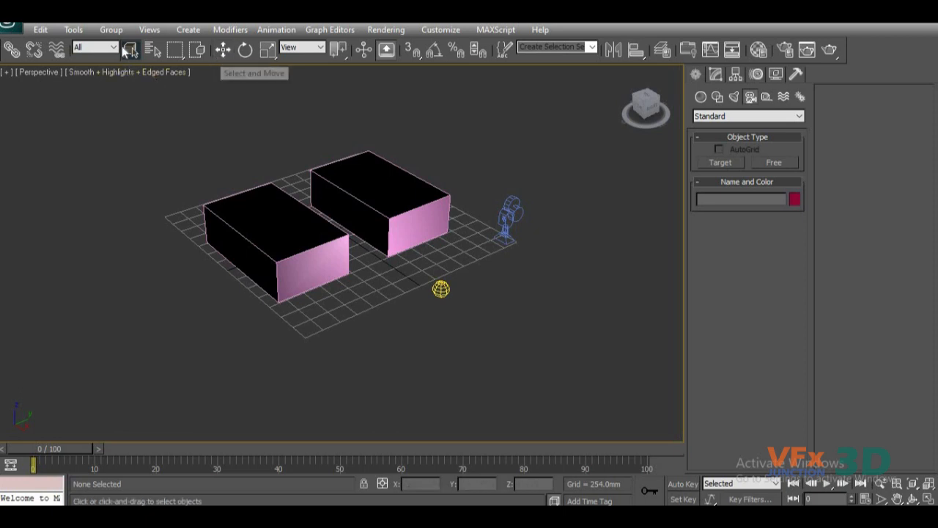
# Select the bed box with Select and Move, deselect it, and reselect it with Select Object.
pyautogui.click(226, 51)
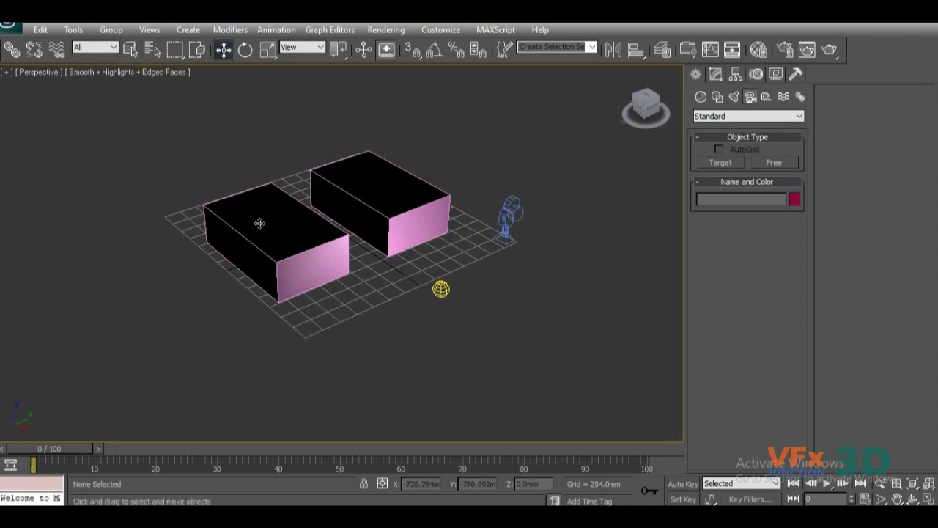
pyautogui.click(259, 222)
pyautogui.click(130, 49)
pyautogui.click(210, 195)
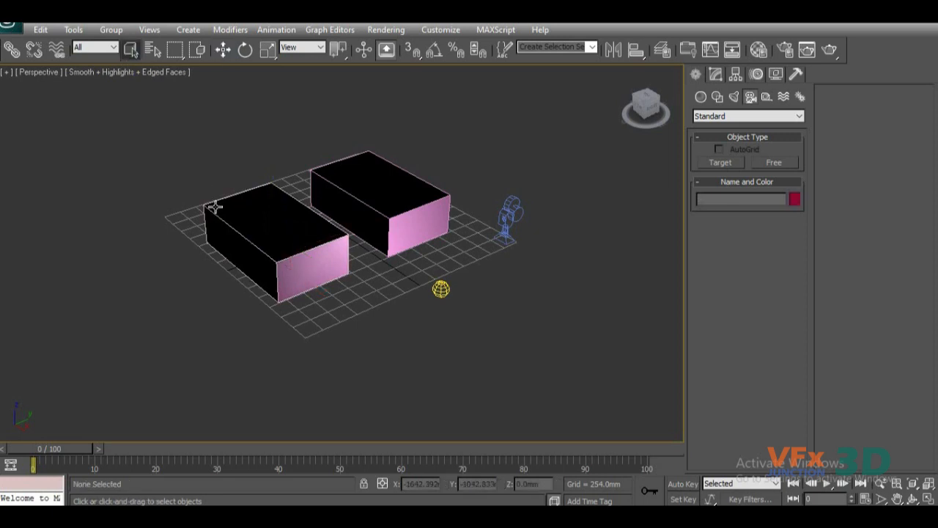
pyautogui.click(213, 205)
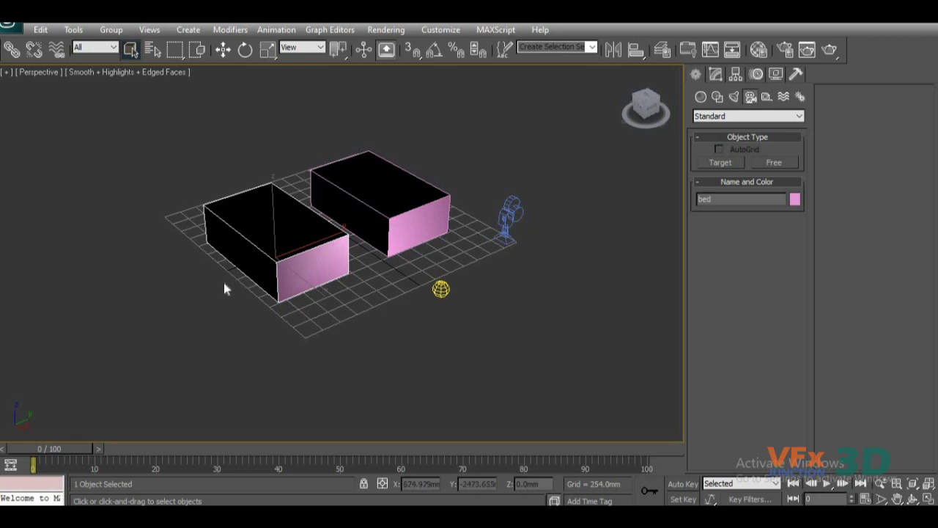
# Move the bed box slightly along its Y axis and activate Select and Rotate.
pyautogui.click(224, 50)
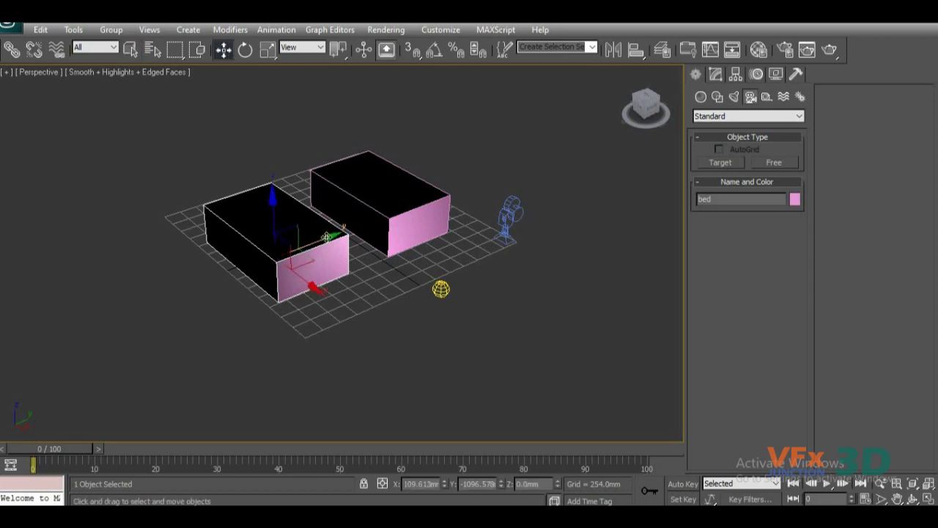
pyautogui.moveTo(306, 244); pyautogui.dragTo(335, 235)
pyautogui.click(245, 50)
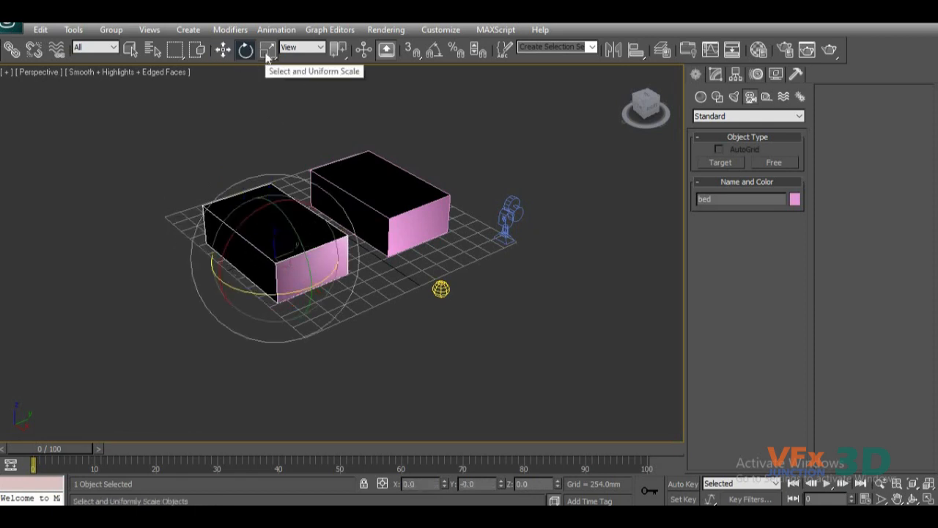
# Scale the bed box to about 88% in X, 107% in Y and 99% in Z.
pyautogui.click(267, 52)
pyautogui.moveTo(277, 265); pyautogui.dragTo(319, 291)
pyautogui.moveTo(343, 342)
pyautogui.mouseDown()
pyautogui.moveTo(318, 308)
pyautogui.moveTo(344, 326)
pyautogui.mouseUp()
pyautogui.moveTo(204, 287)
pyautogui.mouseDown()
pyautogui.moveTo(160, 305)
pyautogui.moveTo(195, 302)
pyautogui.mouseUp()
pyautogui.moveTo(271, 175); pyautogui.dragTo(310, 225)
pyautogui.scroll(3, 385, 323)
pyautogui.moveTo(336, 294); pyautogui.dragTo(249, 256, button='middle')
pyautogui.moveTo(295, 282); pyautogui.dragTo(470, 274, button='middle')
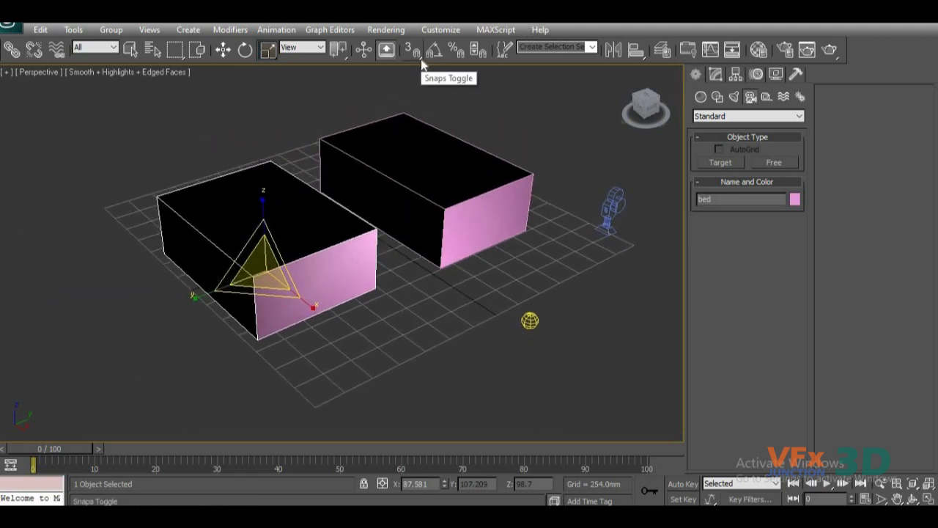
pyautogui.moveTo(445, 259); pyautogui.dragTo(459, 252, button='middle')
pyautogui.moveTo(440, 197); pyautogui.dragTo(442, 240, button='middle')
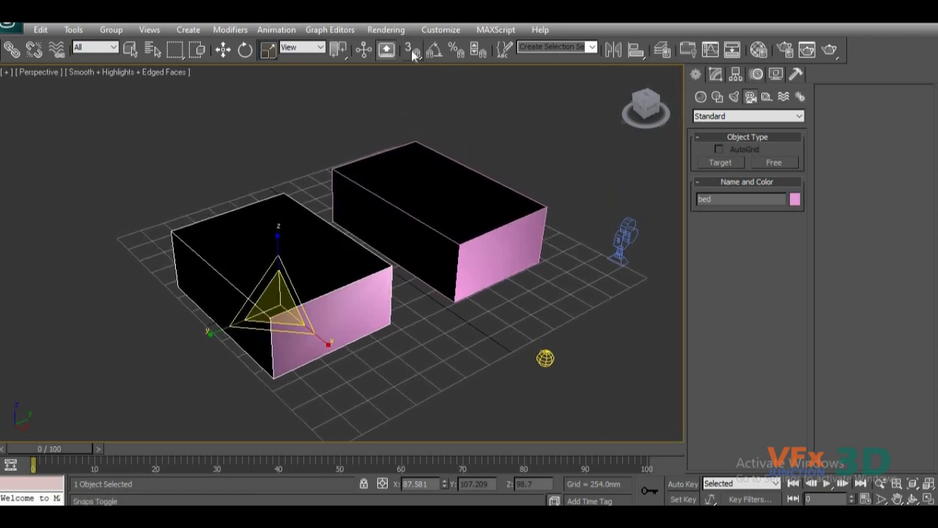
pyautogui.keyDown('alt'); pyautogui.moveTo(526, 284); pyautogui.dragTo(404, 279, button='middle'); pyautogui.keyUp('alt')
pyautogui.scroll(3, 406, 282)
pyautogui.scroll(-3, 410, 278)
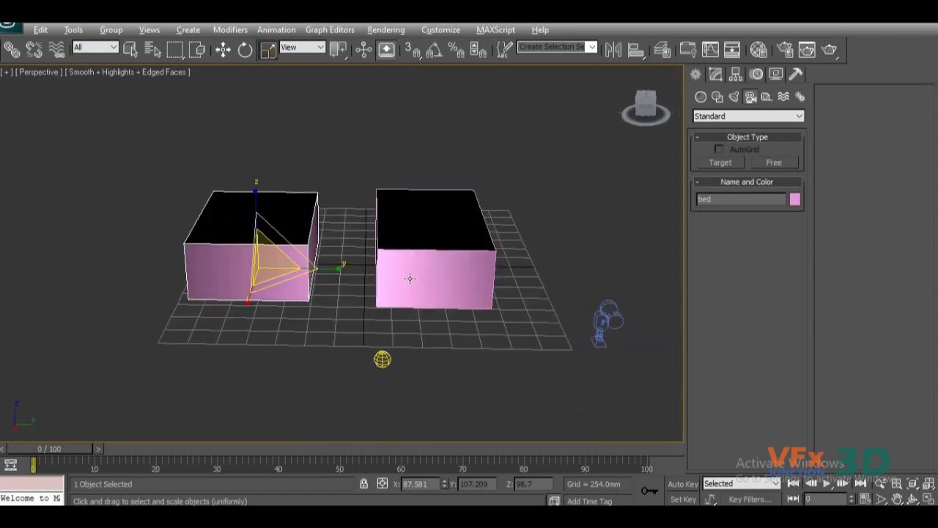
pyautogui.scroll(4, 407, 290)
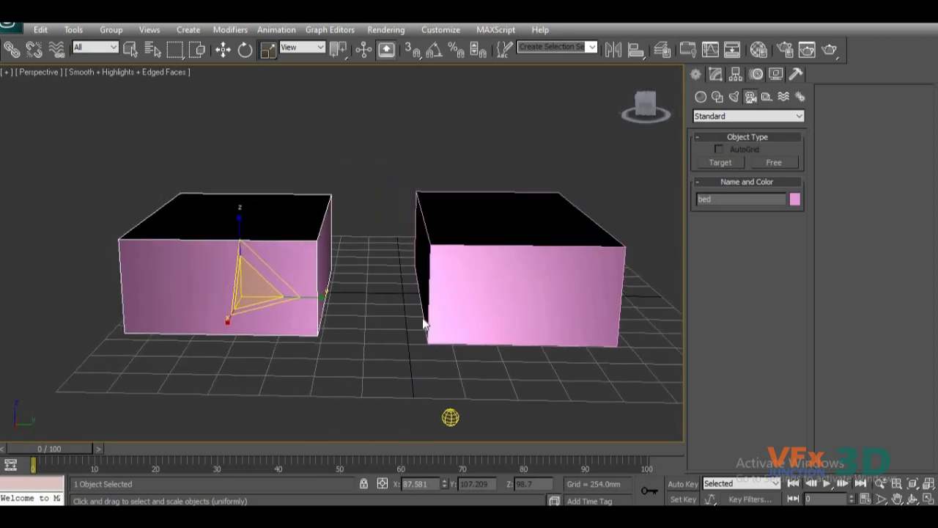
pyautogui.scroll(-4, 422, 322)
pyautogui.scroll(4, 410, 313)
pyautogui.moveTo(410, 313); pyautogui.dragTo(387, 283, button='middle')
# Activate Select and Move for the bed box and turn on 3D snapping.
pyautogui.press('w')
pyautogui.scroll(-2, 328, 249)
pyautogui.scroll(1, 342, 269)
pyautogui.moveTo(352, 272); pyautogui.dragTo(368, 269, button='middle')
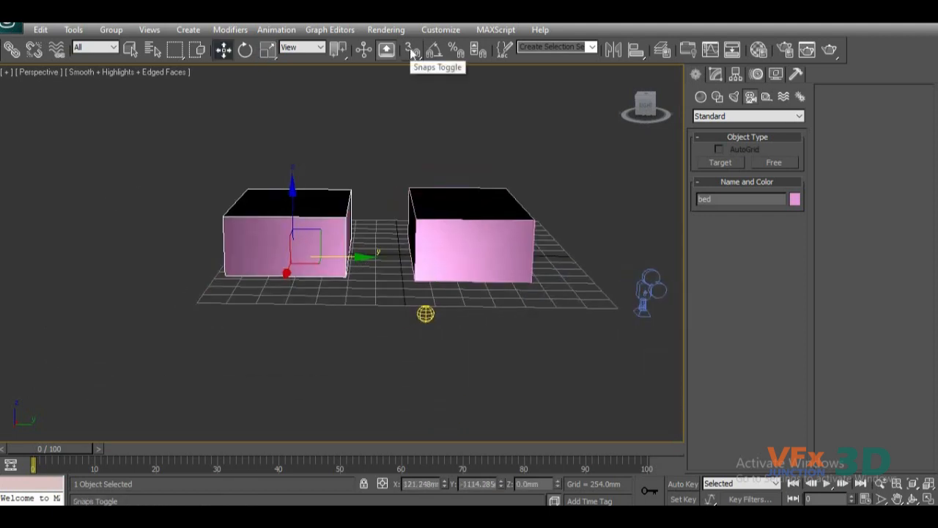
pyautogui.click(412, 52)
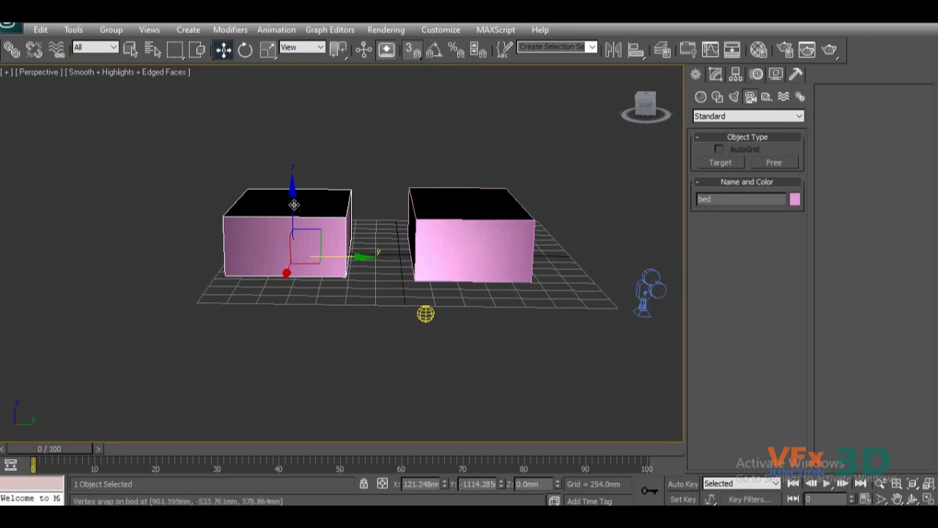
pyautogui.moveTo(297, 150); pyautogui.dragTo(340, 213)
pyautogui.moveTo(294, 193)
pyautogui.mouseDown()
pyautogui.moveTo(343, 203)
pyautogui.moveTo(290, 197)
pyautogui.mouseUp()
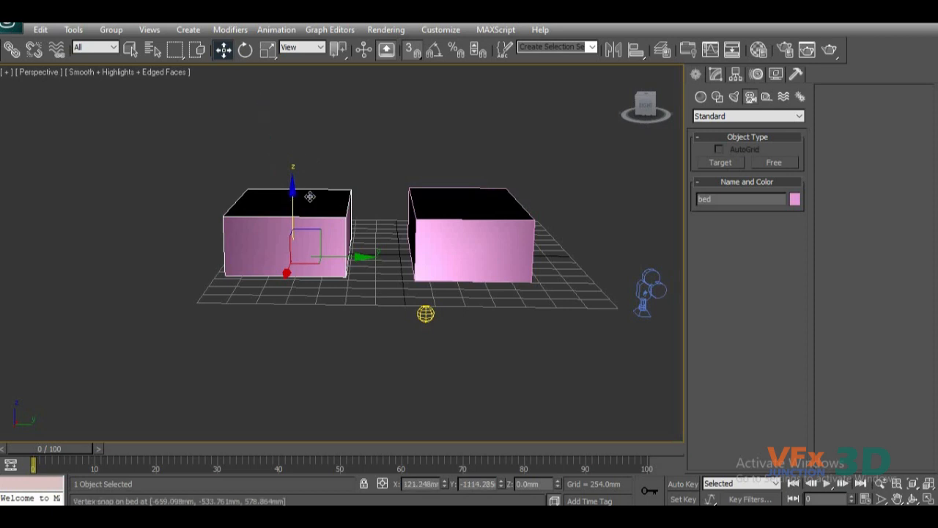
# In the front view, raise the bed box with vertex snapping so its base sits level with the house box's upper edge.
pyautogui.press('t')
pyautogui.press('f')
pyautogui.press('z')
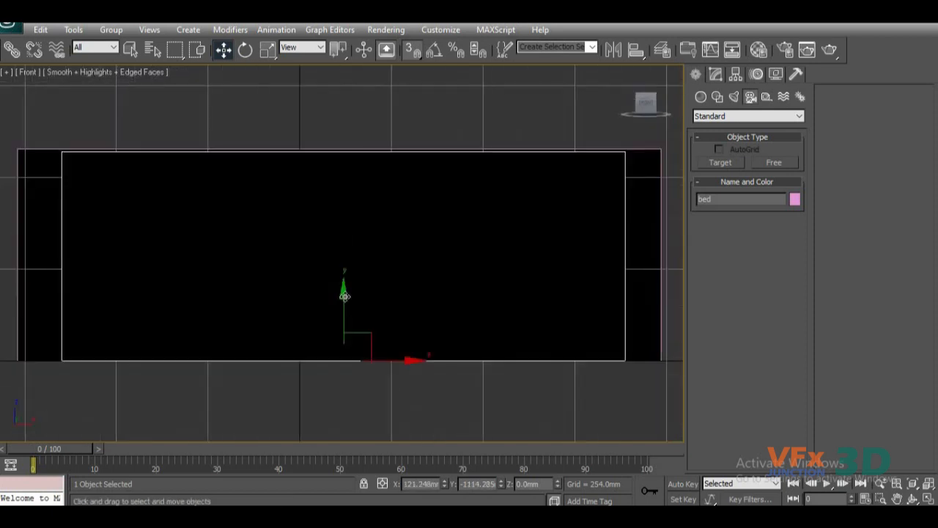
pyautogui.moveTo(344, 308); pyautogui.dragTo(662, 148)
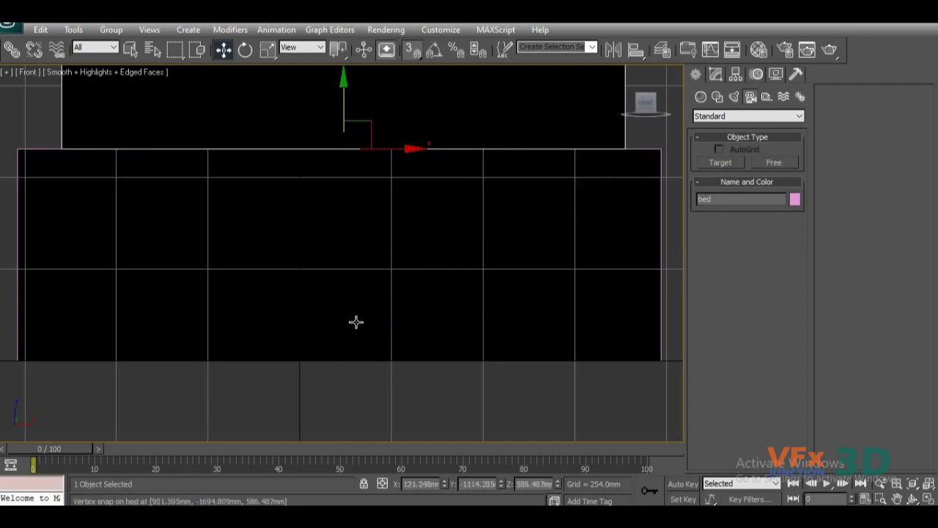
# Lift the bed box clear of the house box and shift it sideways to about X 369 mm, Z 999 mm.
pyautogui.scroll(-5, 357, 316)
pyautogui.moveTo(352, 172); pyautogui.dragTo(433, 146)
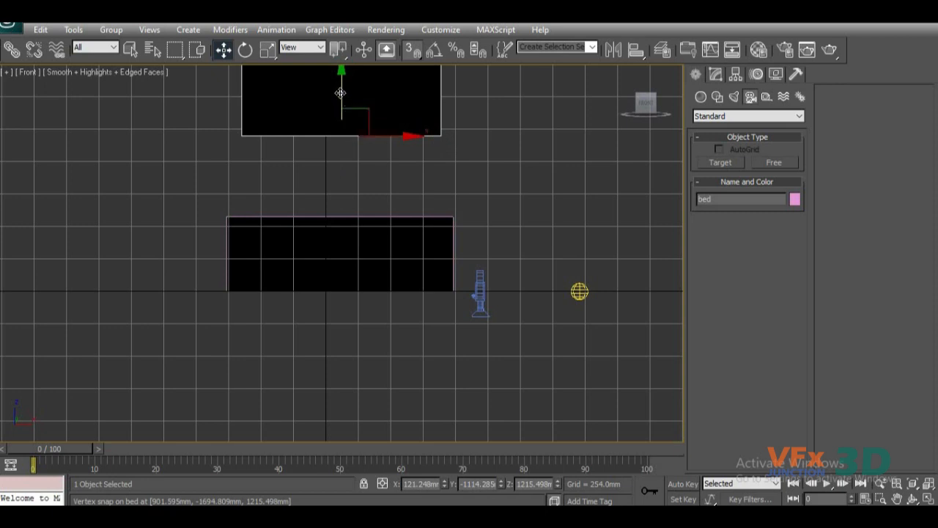
pyautogui.moveTo(339, 135); pyautogui.dragTo(276, 167)
pyautogui.moveTo(398, 165); pyautogui.dragTo(520, 205)
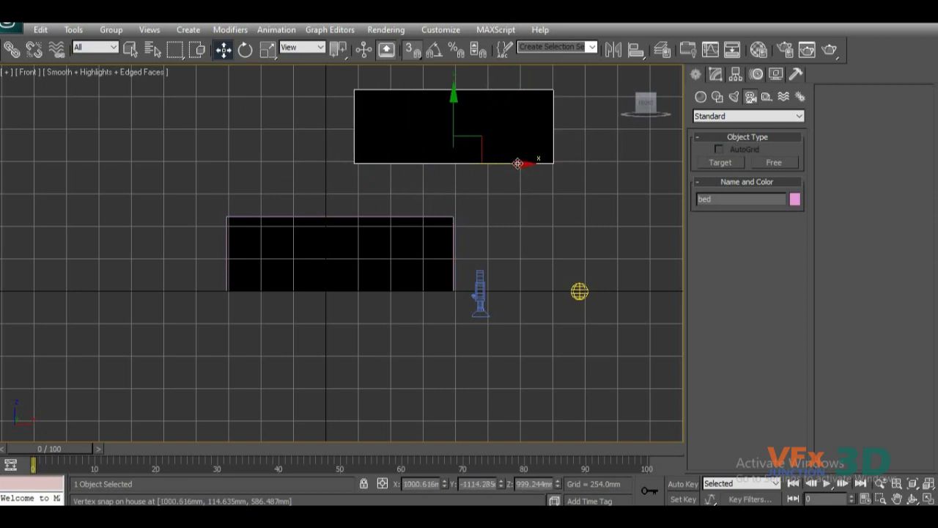
pyautogui.moveTo(517, 163); pyautogui.dragTo(435, 161)
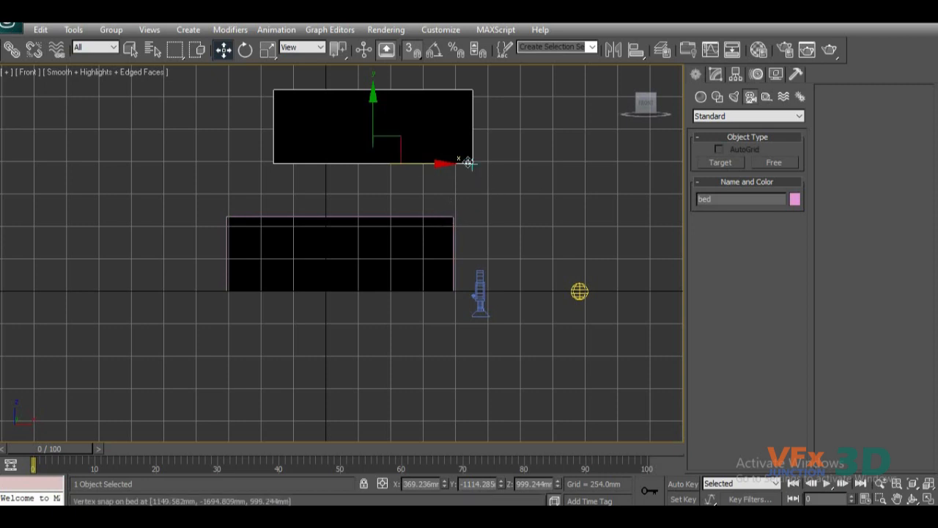
# Snap the bed box along X to the house box's right edge and lower its base onto the house box's upper edge.
pyautogui.moveTo(469, 163); pyautogui.dragTo(458, 209)
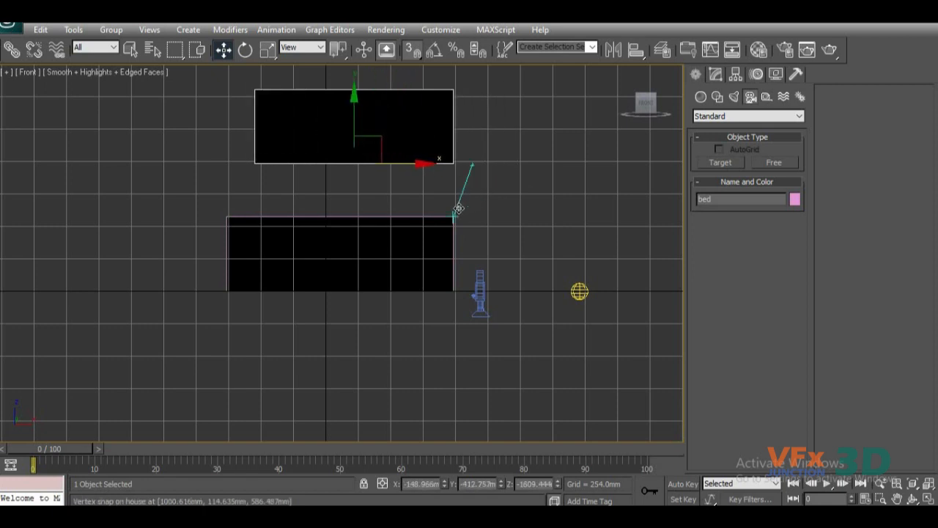
pyautogui.moveTo(461, 181); pyautogui.dragTo(455, 213)
pyautogui.moveTo(453, 213); pyautogui.dragTo(453, 212)
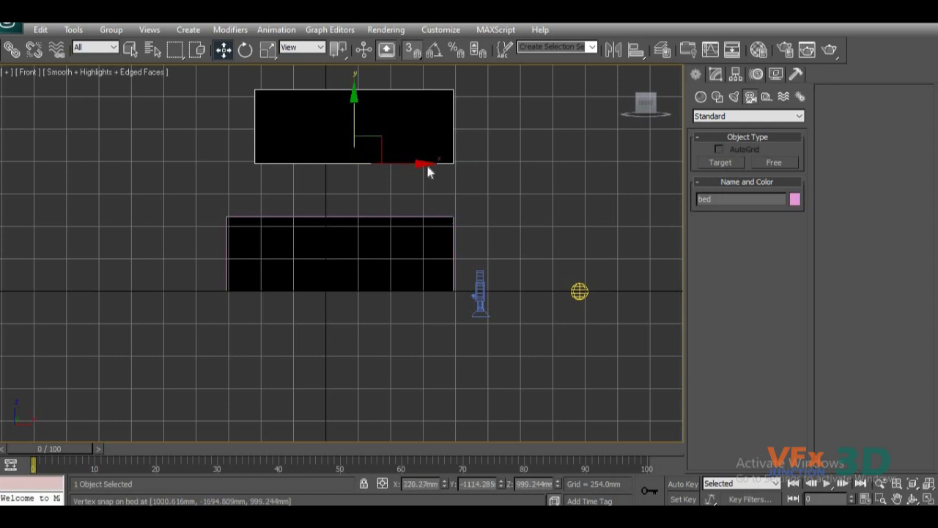
pyautogui.moveTo(357, 123); pyautogui.dragTo(446, 180)
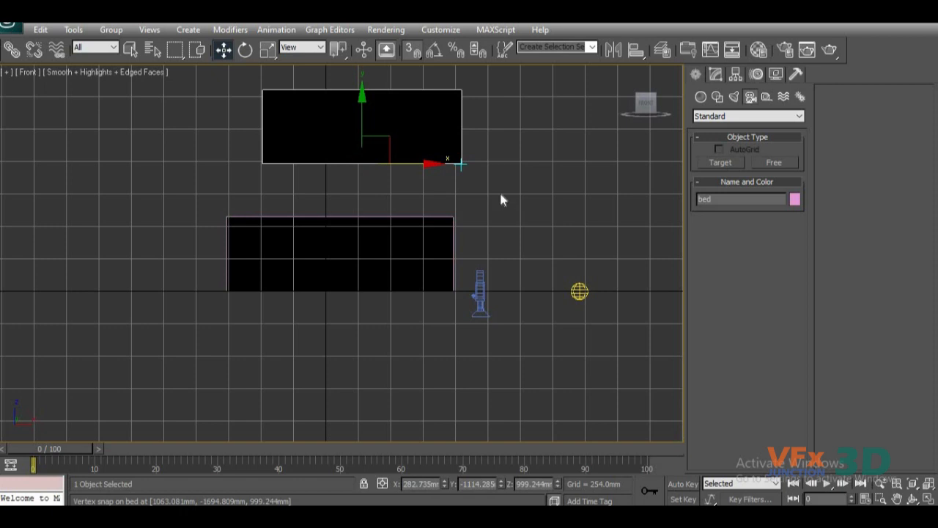
pyautogui.moveTo(360, 122); pyautogui.dragTo(477, 212)
pyautogui.moveTo(477, 212); pyautogui.dragTo(451, 260, button='middle')
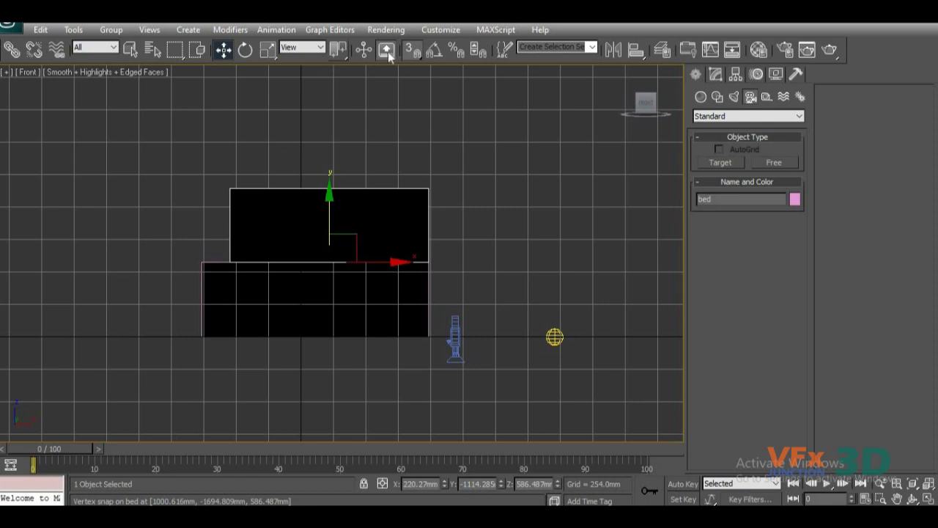
# Change the snap mode to 2.5D and return to the perspective view of both boxes.
pyautogui.moveTo(412, 50); pyautogui.dragTo(420, 83)
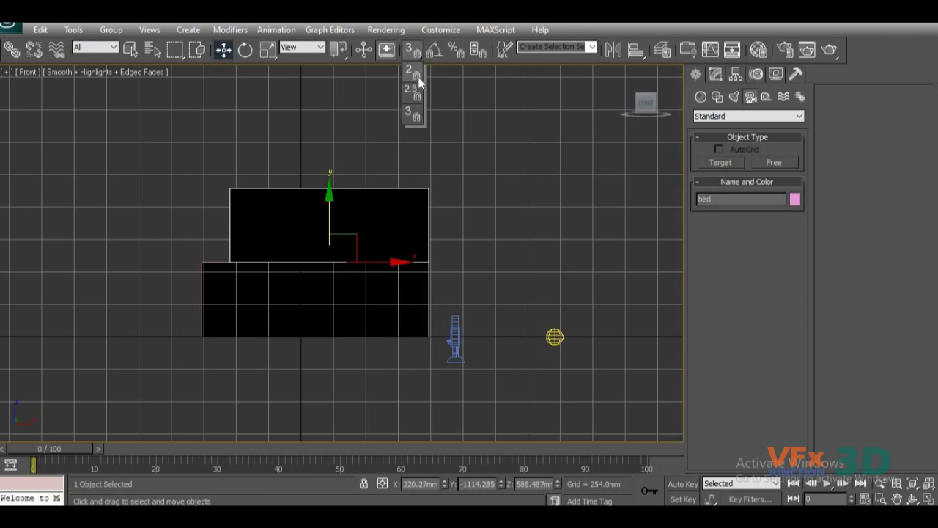
pyautogui.moveTo(416, 102); pyautogui.dragTo(423, 124)
pyautogui.moveTo(418, 85)
pyautogui.mouseDown()
pyautogui.moveTo(423, 104)
pyautogui.moveTo(416, 97)
pyautogui.mouseUp()
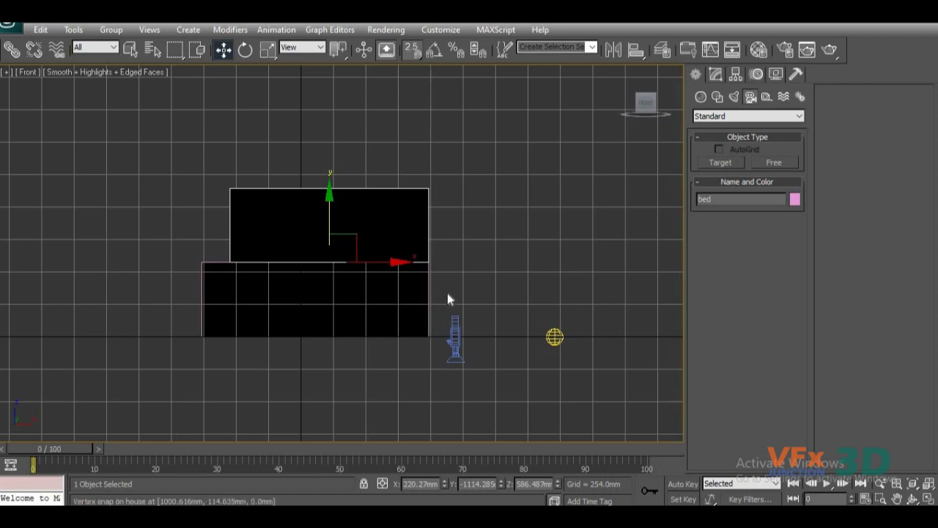
pyautogui.scroll(4, 449, 299)
pyautogui.scroll(-3, 494, 303)
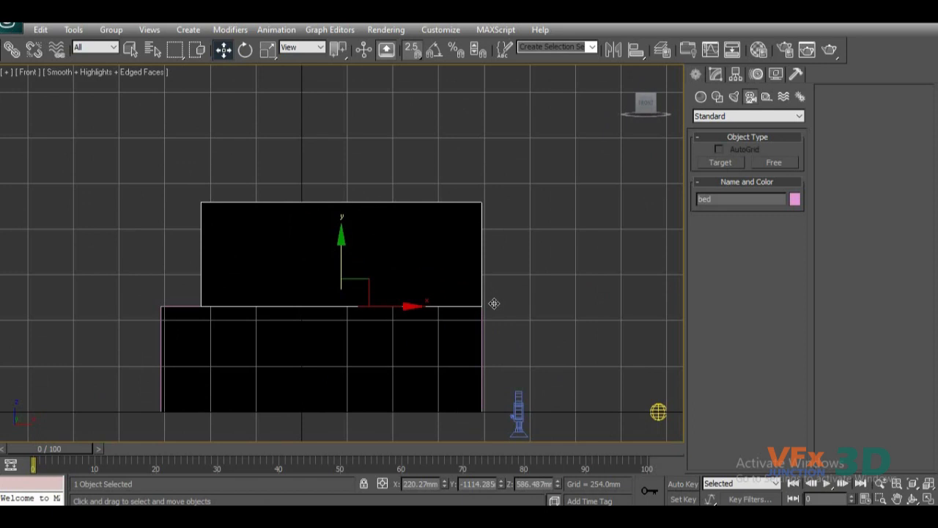
pyautogui.press('p')
pyautogui.scroll(-5, 487, 293)
pyautogui.keyDown('alt'); pyautogui.moveTo(459, 327); pyautogui.dragTo(374, 337, button='middle'); pyautogui.keyUp('alt')
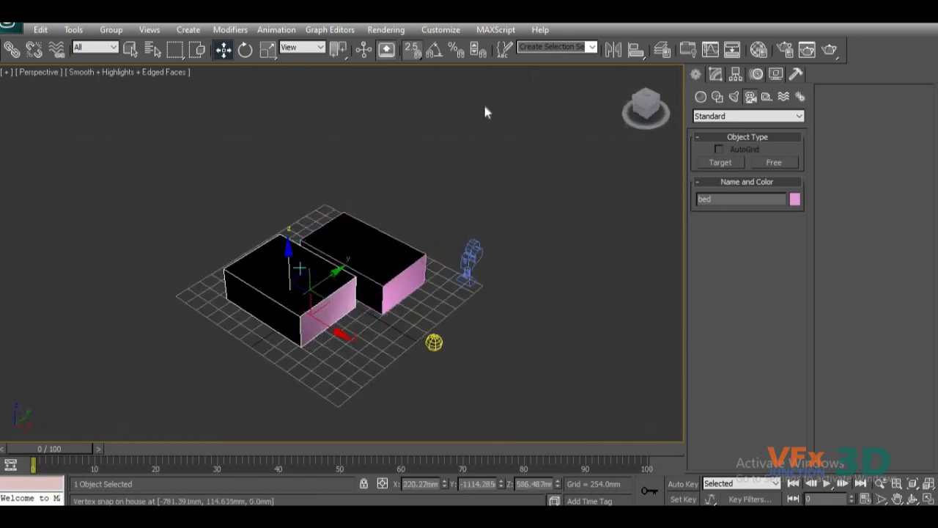
# Try 3D snapping, then switch to 2D and snap-move the bed box to about Y -58 mm, Z 0 mm.
pyautogui.moveTo(412, 49); pyautogui.dragTo(419, 123)
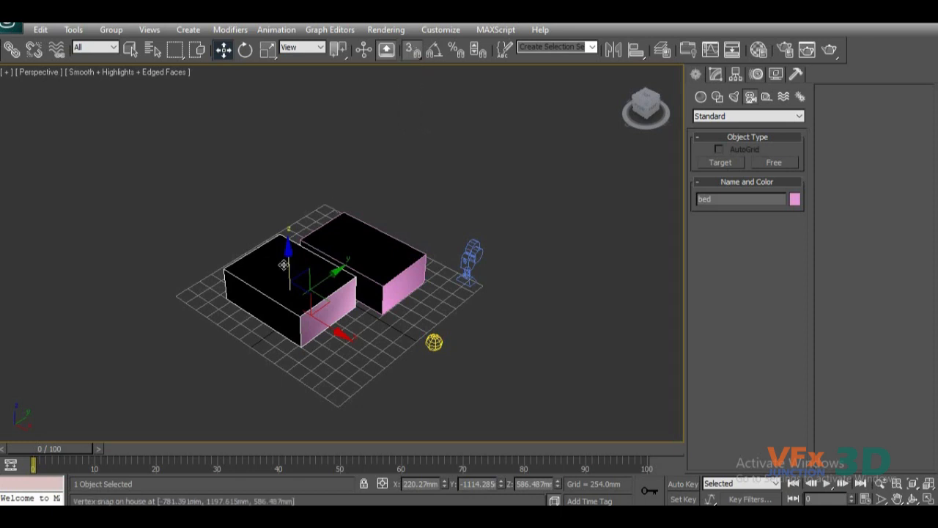
pyautogui.moveTo(286, 263); pyautogui.dragTo(390, 301)
pyautogui.keyDown('alt'); pyautogui.moveTo(445, 303); pyautogui.dragTo(381, 294, button='middle'); pyautogui.keyUp('alt')
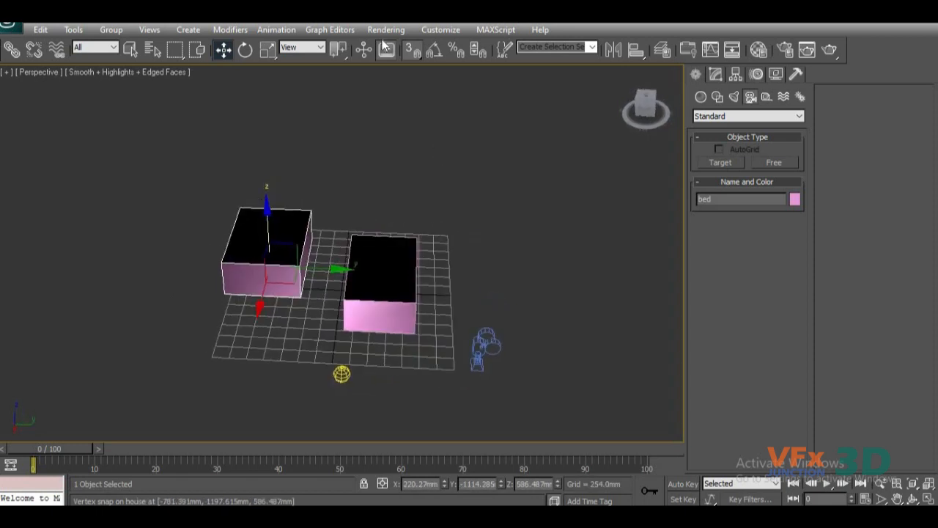
pyautogui.moveTo(413, 49); pyautogui.dragTo(413, 76)
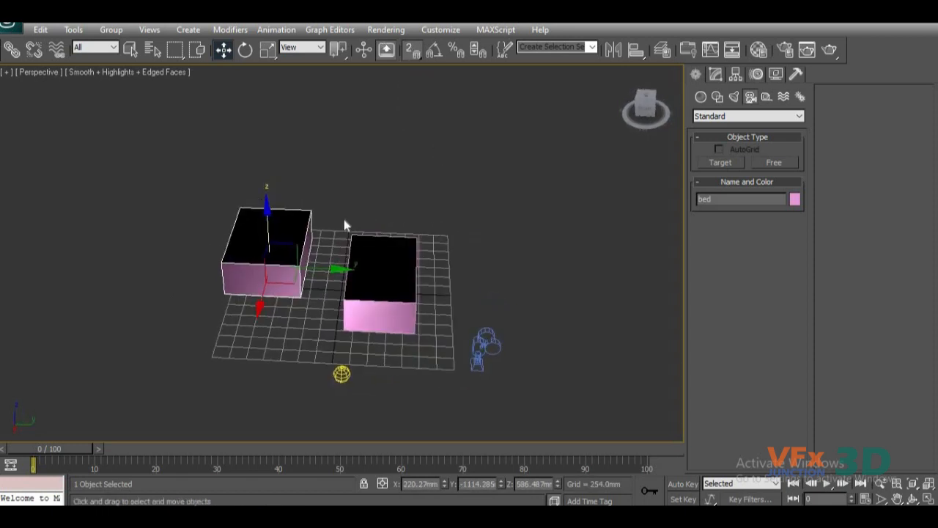
pyautogui.moveTo(344, 264); pyautogui.dragTo(347, 234)
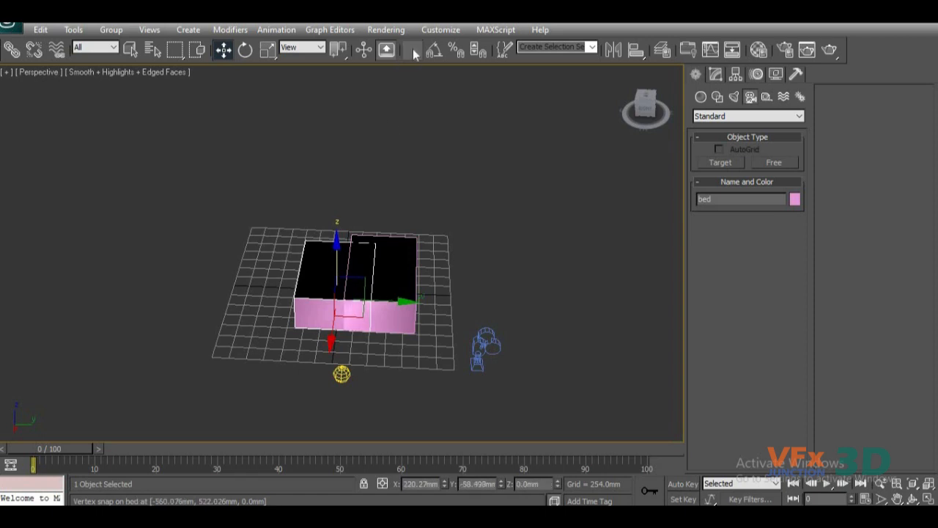
# Change the snap mode to 2.5D, turn snapping off, and move the bed box along Y to about -1280 mm.
pyautogui.moveTo(413, 49); pyautogui.dragTo(413, 94)
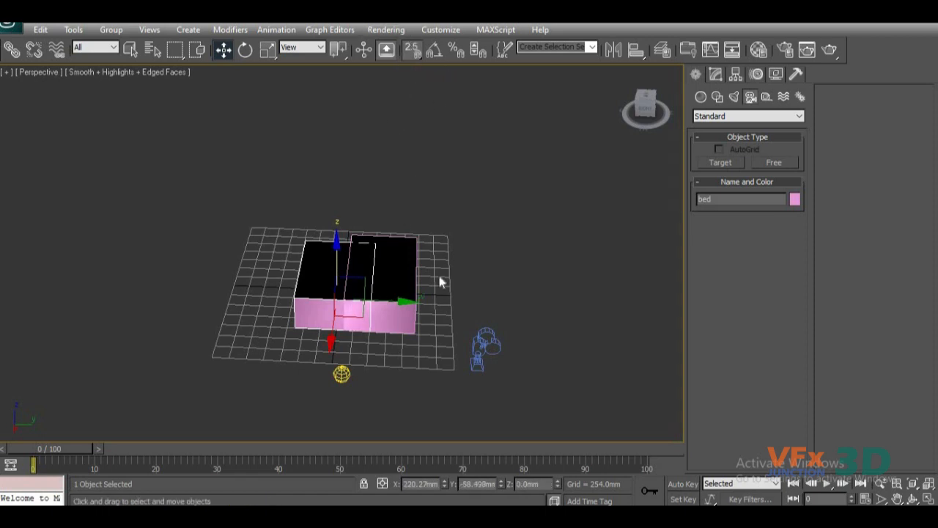
pyautogui.moveTo(416, 240); pyautogui.dragTo(396, 197, button='middle')
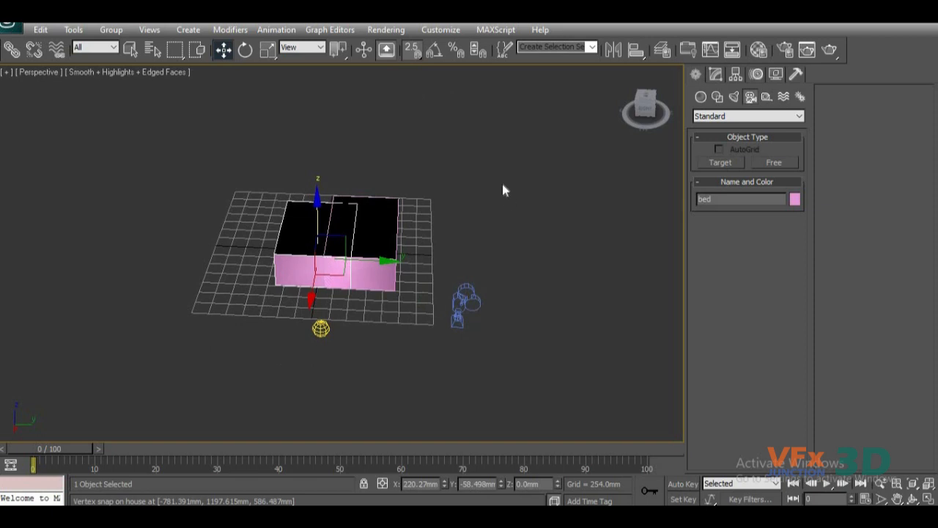
pyautogui.click(437, 52)
pyautogui.moveTo(384, 261); pyautogui.dragTo(308, 262)
pyautogui.moveTo(339, 310); pyautogui.dragTo(512, 320, button='middle')
pyautogui.scroll(3, 418, 321)
pyautogui.moveTo(447, 321); pyautogui.dragTo(350, 355, button='middle')
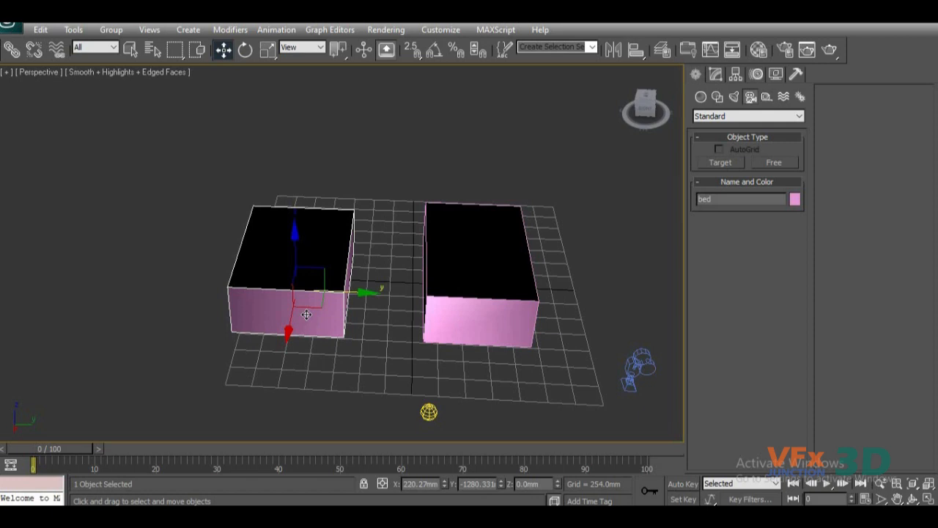
# Rotate the bed box freely with Select and Rotate and undo the rotation.
pyautogui.press('r')
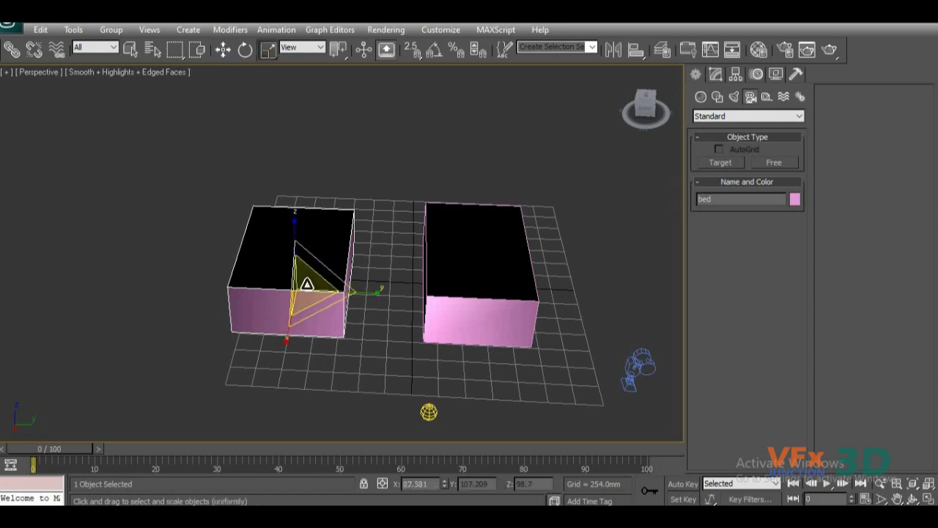
pyautogui.press('e')
pyautogui.moveTo(322, 325)
pyautogui.mouseDown()
pyautogui.moveTo(343, 330)
pyautogui.moveTo(165, 330)
pyautogui.moveTo(73, 310)
pyautogui.moveTo(228, 339)
pyautogui.moveTo(328, 338)
pyautogui.mouseUp()
pyautogui.hotkey('ctrl', 'z')
pyautogui.hotkey('ctrl', 'z')
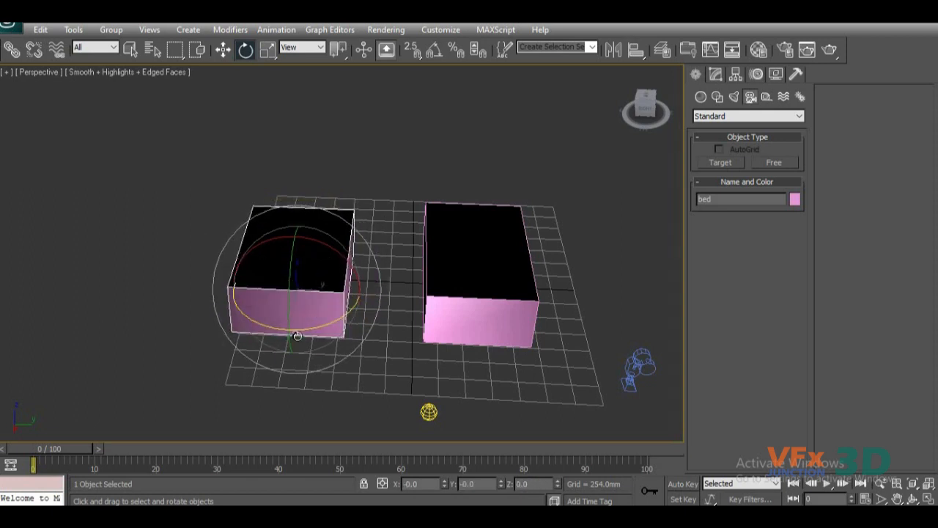
# Turn on Angle Snap and rotate the bed box in fixed angle increments.
pyautogui.click(434, 52)
pyautogui.moveTo(311, 321)
pyautogui.mouseDown()
pyautogui.moveTo(271, 336)
pyautogui.moveTo(206, 323)
pyautogui.moveTo(294, 329)
pyautogui.mouseUp()
pyautogui.moveTo(290, 279); pyautogui.dragTo(285, 300)
# Undo the bed box's angle-snapped rotations and its preceding moves along Y and down to the ground.
pyautogui.hotkey('ctrl', 'z')
pyautogui.hotkey('ctrl', 'z')
pyautogui.hotkey('ctrl', 'z')
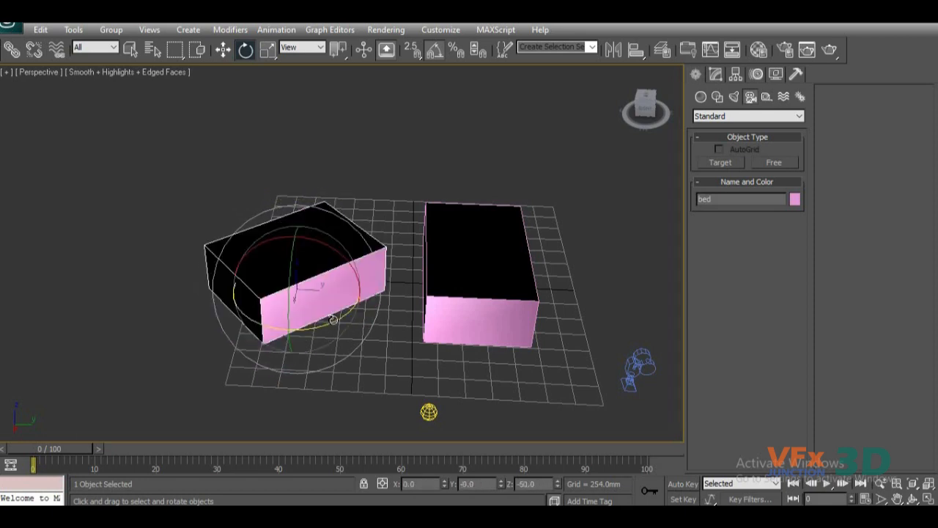
pyautogui.hotkey('ctrl', 'z')
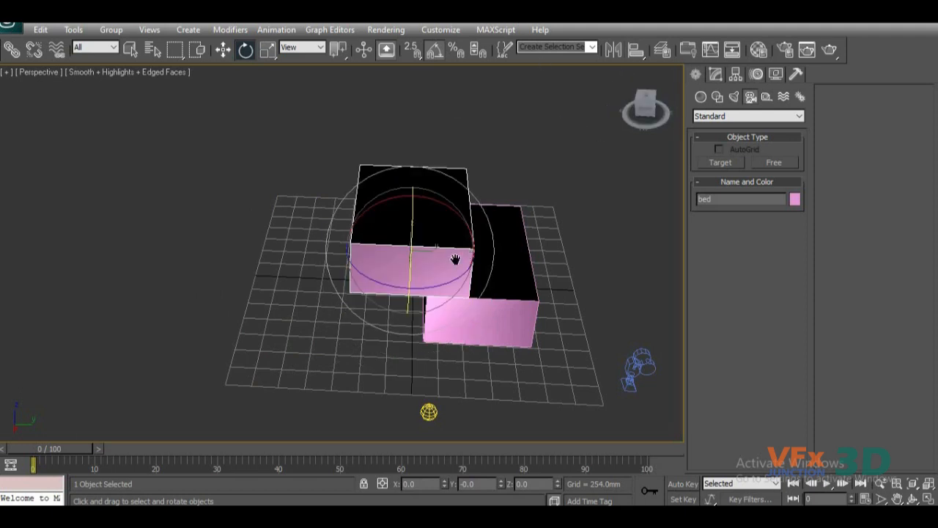
# Activate Select and Move and move the bed box away from the house box along Y to about -1077 mm.
pyautogui.moveTo(456, 258); pyautogui.dragTo(436, 234, button='middle')
pyautogui.scroll(-3, 572, 107)
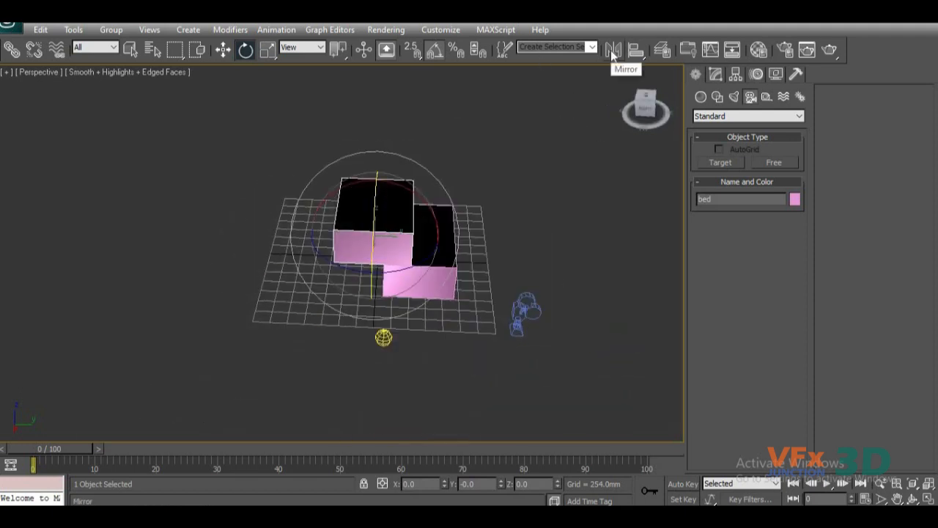
pyautogui.press('w')
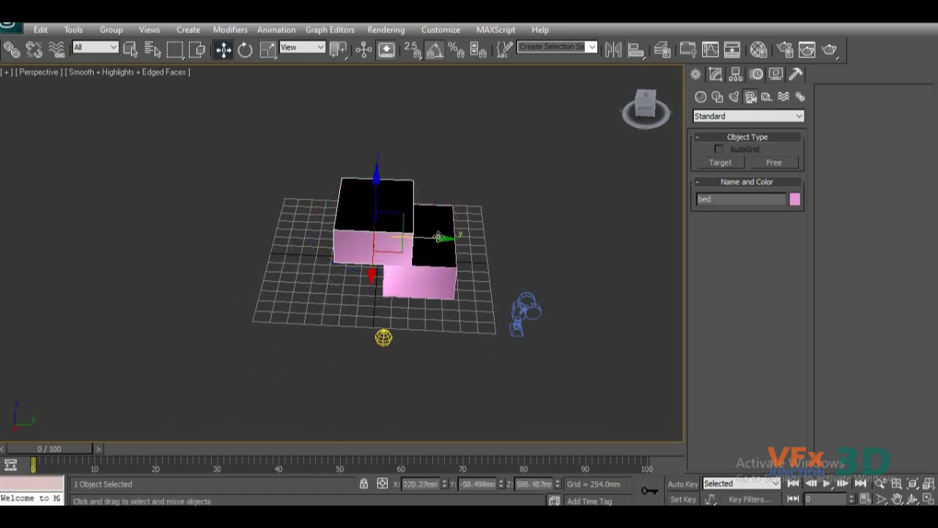
pyautogui.moveTo(335, 234); pyautogui.dragTo(269, 235)
pyautogui.moveTo(481, 342); pyautogui.dragTo(605, 391, button='middle')
pyautogui.scroll(5, 394, 350)
pyautogui.moveTo(393, 350); pyautogui.dragTo(228, 297, button='middle')
pyautogui.keyDown('alt'); pyautogui.moveTo(469, 353); pyautogui.dragTo(464, 309, button='middle'); pyautogui.keyUp('alt')
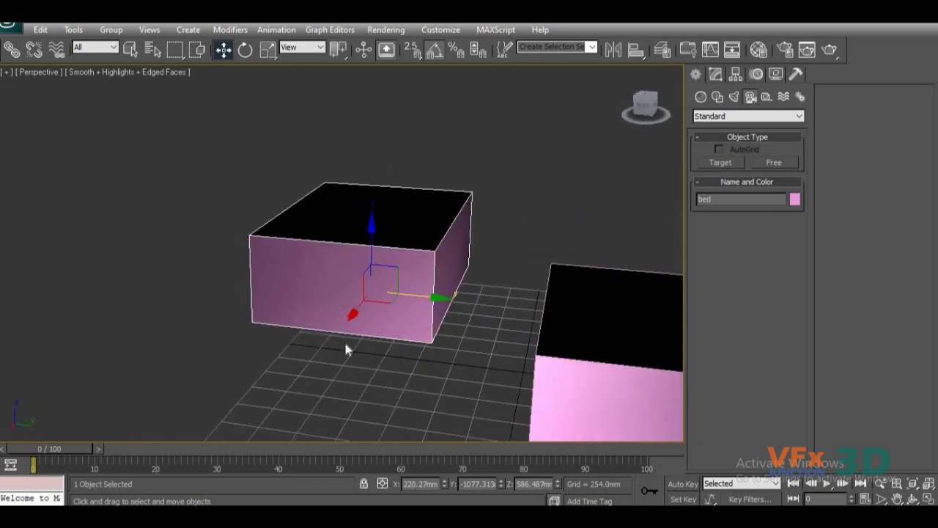
pyautogui.keyDown('alt'); pyautogui.moveTo(355, 348); pyautogui.dragTo(353, 353, button='middle'); pyautogui.keyUp('alt')
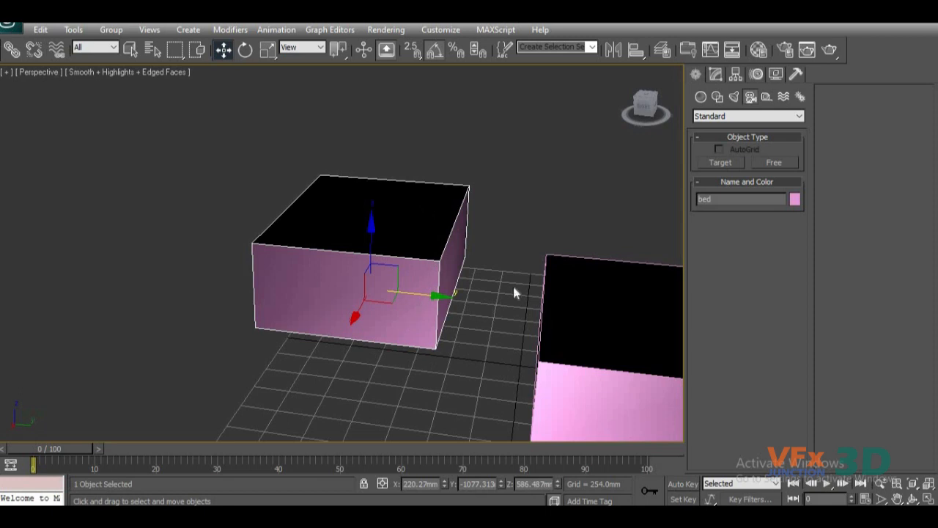
pyautogui.scroll(-10, 320, 335)
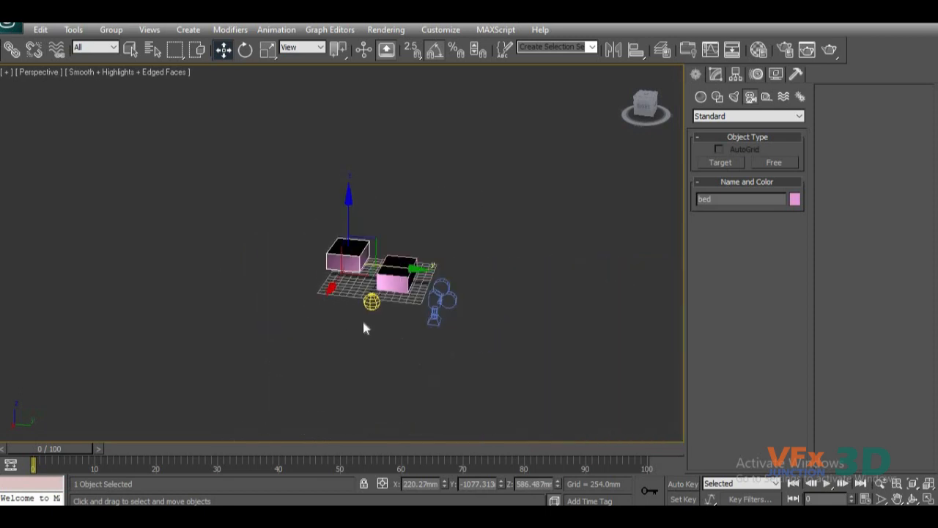
# Start mirroring the bed box and preview the Y and Z mirror axes, choosing Y.
pyautogui.scroll(10, 417, 321)
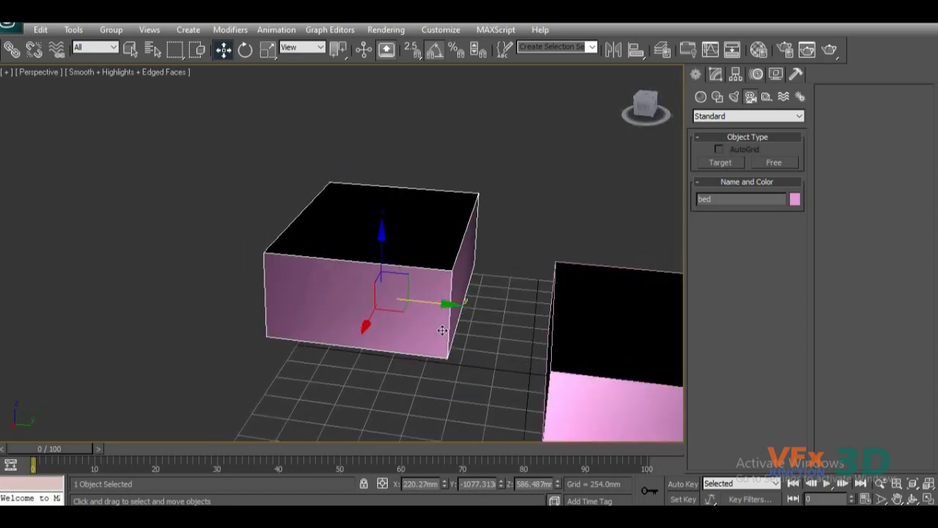
pyautogui.moveTo(529, 255); pyautogui.dragTo(494, 250, button='middle')
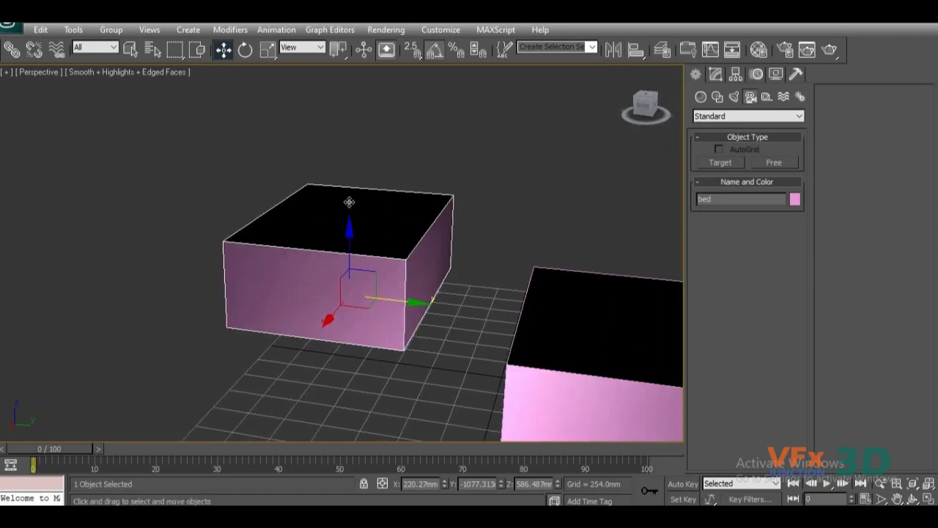
pyautogui.click(615, 50)
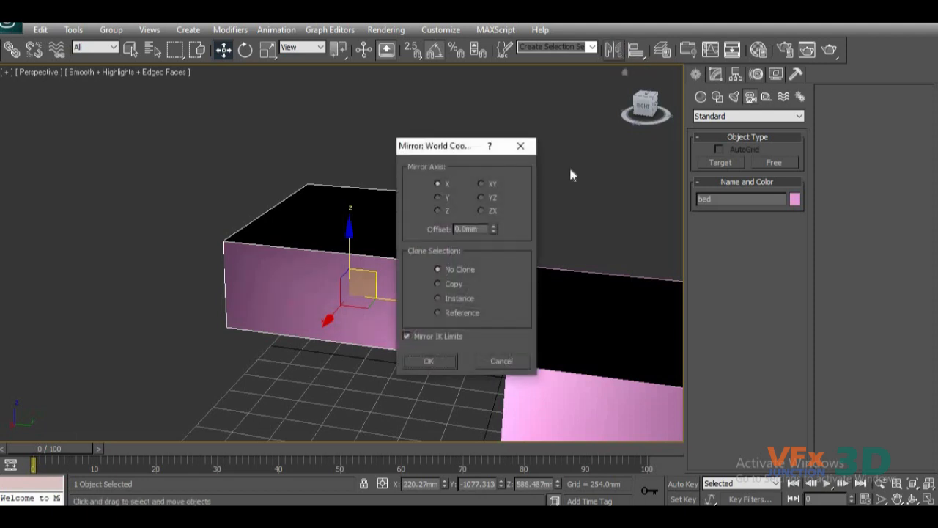
pyautogui.moveTo(478, 149); pyautogui.dragTo(635, 70)
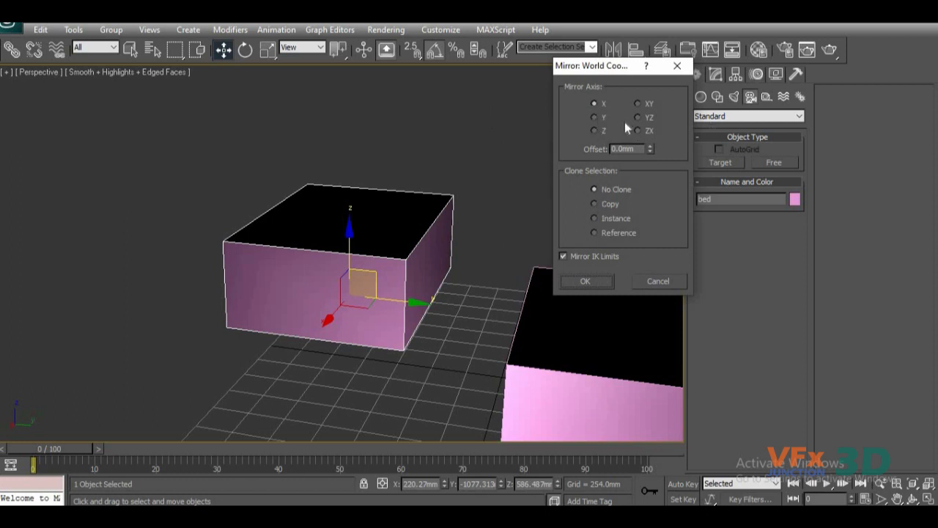
pyautogui.click(595, 116)
pyautogui.click(594, 131)
pyautogui.click(594, 117)
pyautogui.click(593, 132)
pyautogui.click(592, 119)
pyautogui.click(594, 132)
pyautogui.click(594, 118)
# Mirror the bed box as a copy and raise the copy along Z to about 1499 mm.
pyautogui.click(595, 203)
pyautogui.click(589, 280)
pyautogui.moveTo(358, 218); pyautogui.dragTo(362, 123)
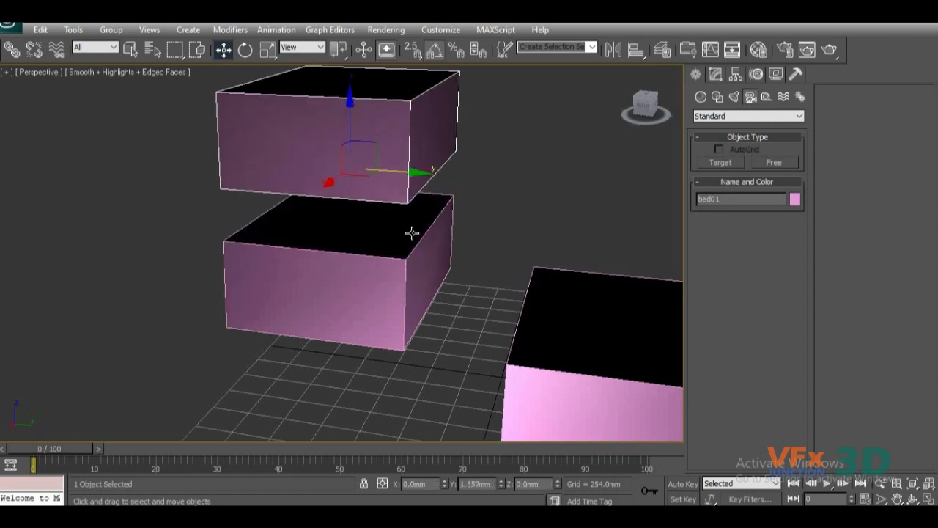
# Delete the mirrored copy, the bed box, the house box and the remaining light and camera to empty the scene.
pyautogui.scroll(3, 440, 219)
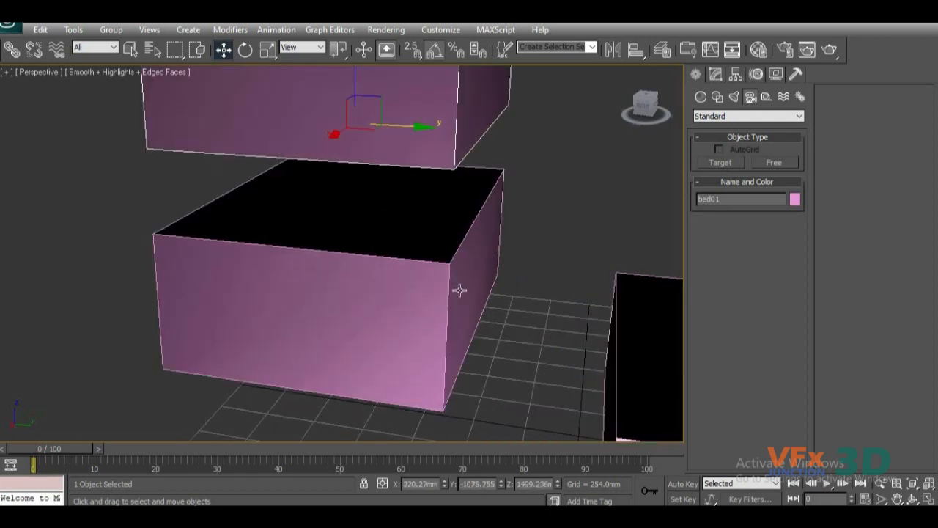
pyautogui.press('Delete')
pyautogui.click(419, 308)
pyautogui.press('Delete')
pyautogui.scroll(-5, 429, 366)
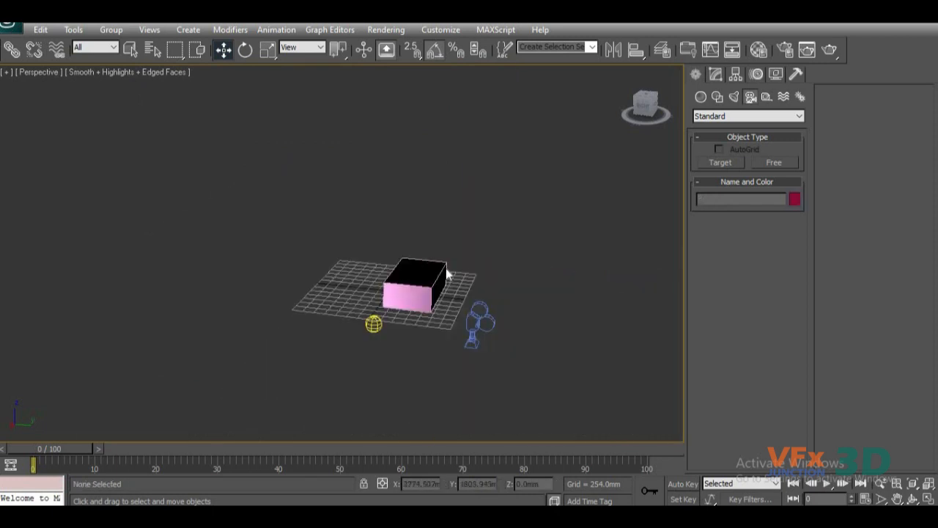
pyautogui.click(417, 287)
pyautogui.press('Delete')
pyautogui.moveTo(548, 248); pyautogui.dragTo(177, 446)
pyautogui.press('Delete')
# Create a tall, thin standard-primitive cylinder near the centre of the grid.
pyautogui.click(702, 94)
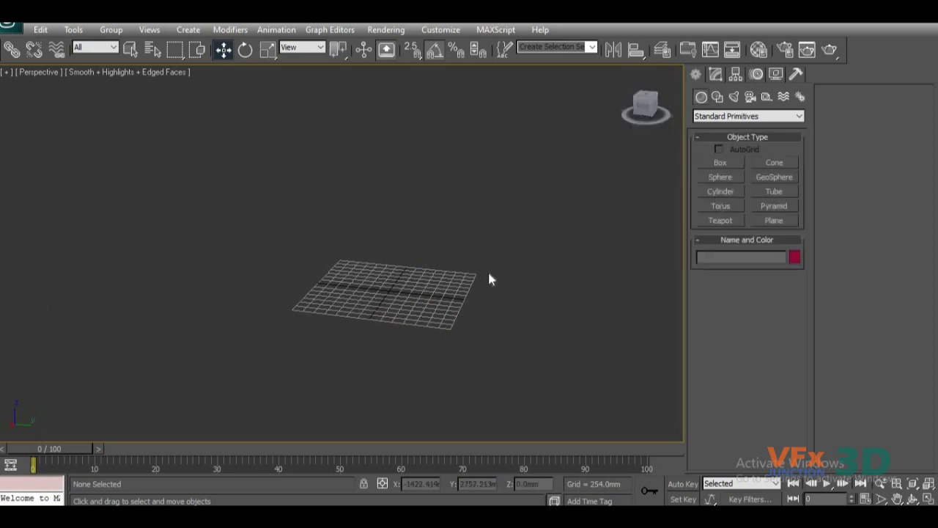
pyautogui.keyDown('alt'); pyautogui.moveTo(418, 278); pyautogui.dragTo(410, 277, button='middle'); pyautogui.keyUp('alt')
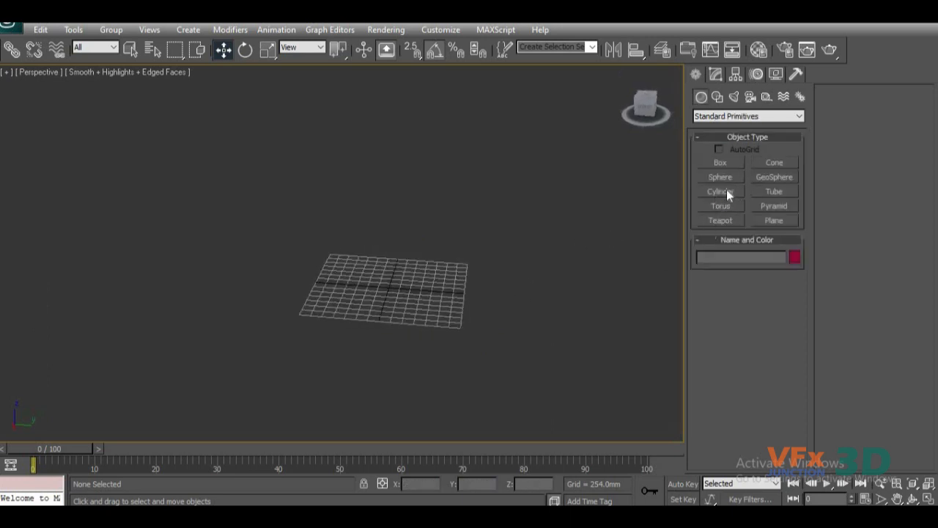
pyautogui.click(721, 191)
pyautogui.moveTo(387, 288); pyautogui.dragTo(390, 289)
pyautogui.click(392, 99)
pyautogui.press('w')
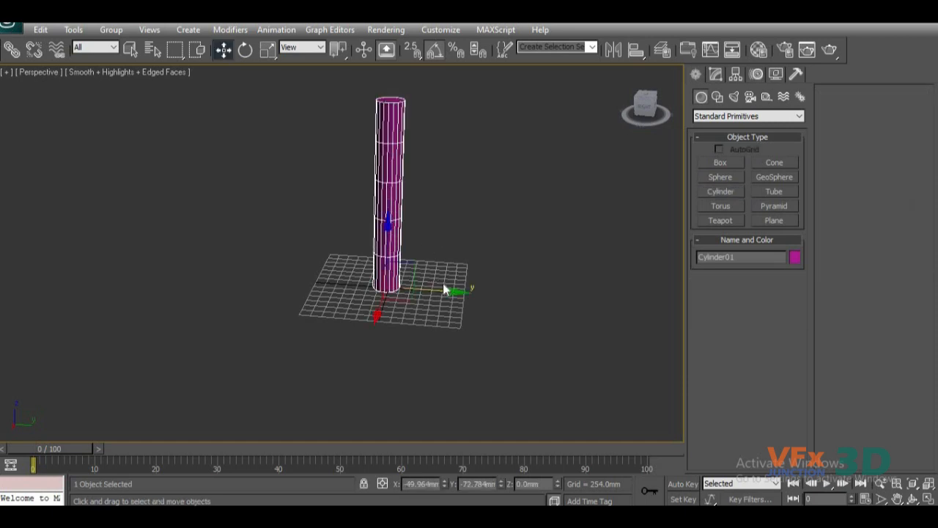
# Rotate the cylinder -35 degrees about the X axis and switch to Select and Move.
pyautogui.press('e')
pyautogui.moveTo(418, 237); pyautogui.dragTo(437, 253)
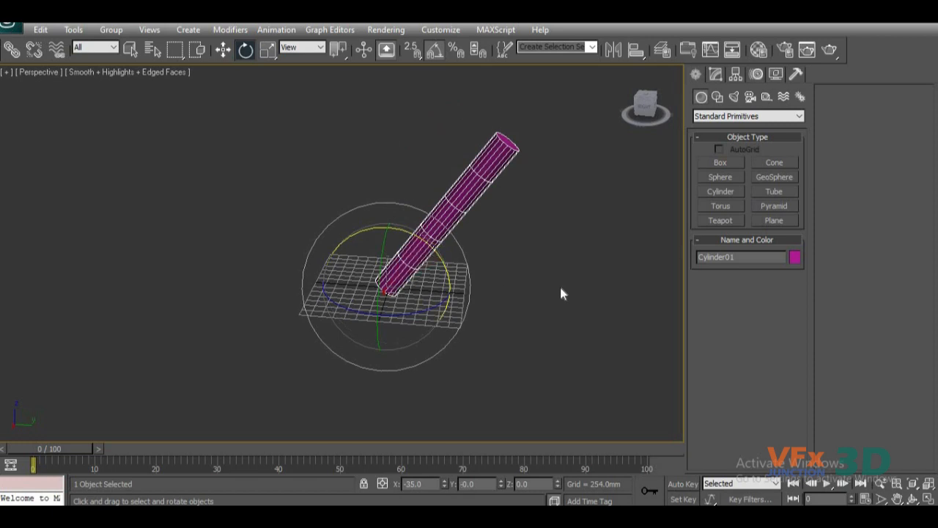
pyautogui.keyDown('alt'); pyautogui.moveTo(524, 303); pyautogui.dragTo(570, 273, button='middle'); pyautogui.keyUp('alt')
pyautogui.moveTo(470, 283)
pyautogui.mouseDown(button='middle')
pyautogui.moveTo(479, 289)
pyautogui.moveTo(462, 296)
pyautogui.mouseUp(button='middle')
pyautogui.press('w')
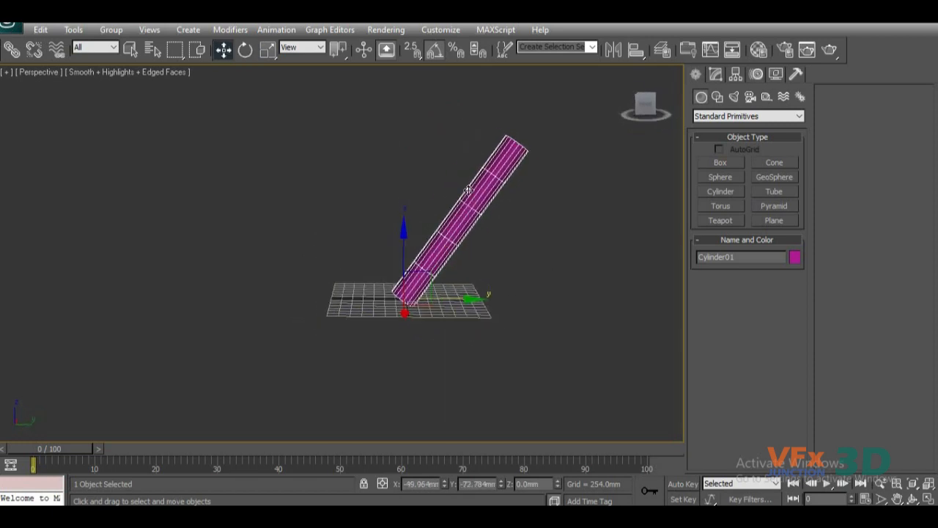
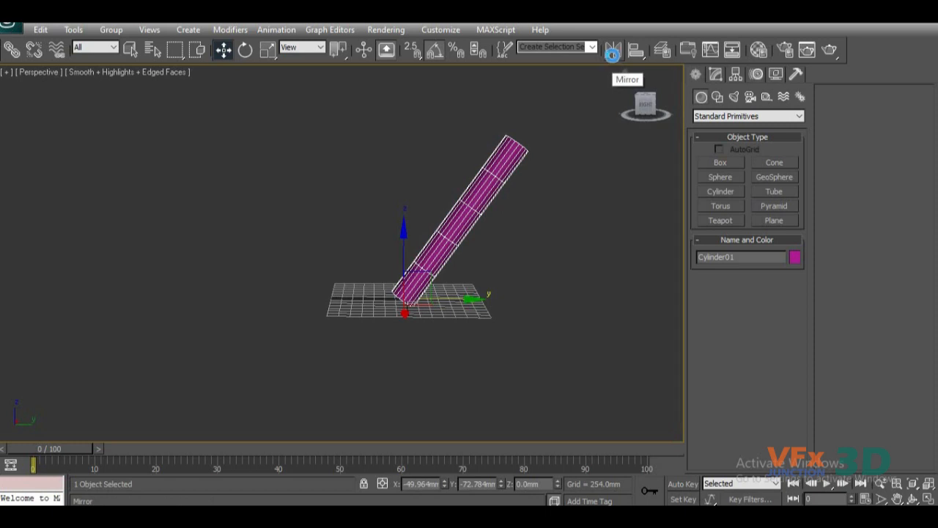
# Mirror the tilted cylinder as a copy about the X axis and move the copy sideways along X.
pyautogui.click(612, 56)
pyautogui.moveTo(470, 145); pyautogui.dragTo(786, 87)
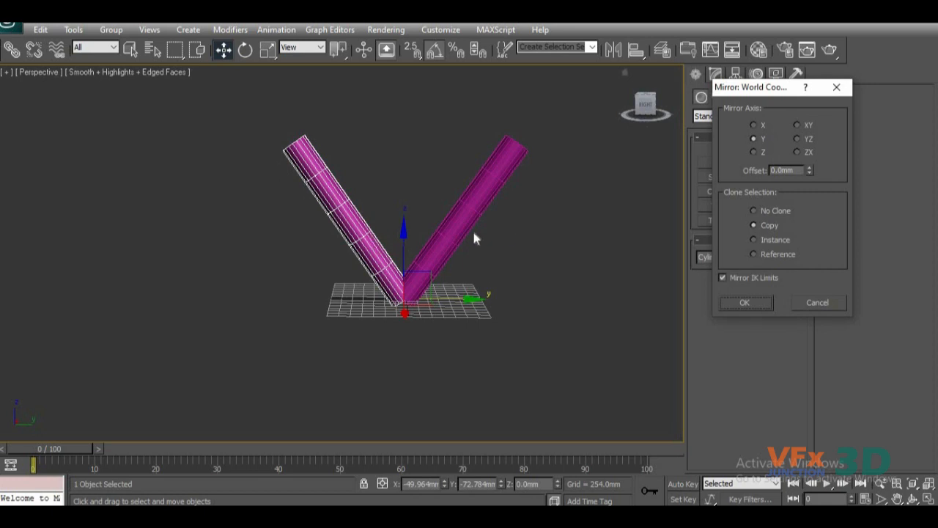
pyautogui.click(758, 128)
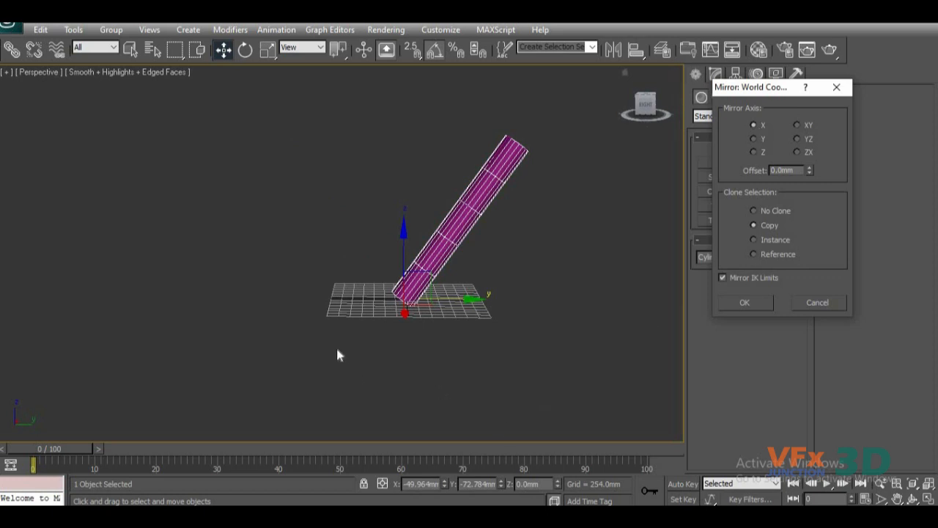
pyautogui.click(753, 304)
pyautogui.keyDown('alt'); pyautogui.moveTo(423, 347); pyautogui.dragTo(660, 373, button='middle'); pyautogui.keyUp('alt')
pyautogui.moveTo(350, 264); pyautogui.dragTo(376, 263)
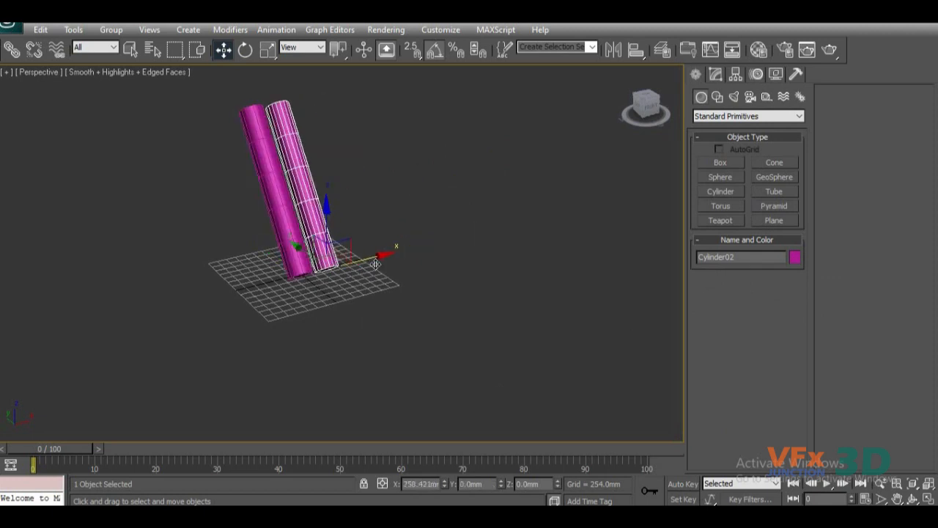
# Undo the copy's move and the X-axis mirror, leaving only the original tilted cylinder, deselected.
pyautogui.hotkey('shift', 'z')
pyautogui.hotkey('ctrl', 'z')
pyautogui.keyDown('alt'); pyautogui.moveTo(503, 354); pyautogui.dragTo(397, 348, button='middle'); pyautogui.keyUp('alt')
pyautogui.click(624, 230)
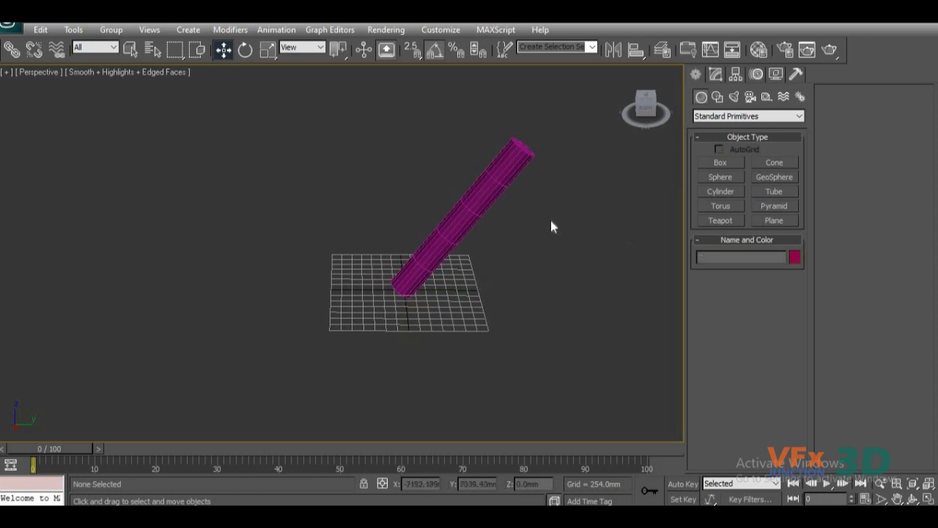
# Mirror the tilted cylinder itself about the Z axis with No Clone.
pyautogui.click(454, 204)
pyautogui.click(613, 49)
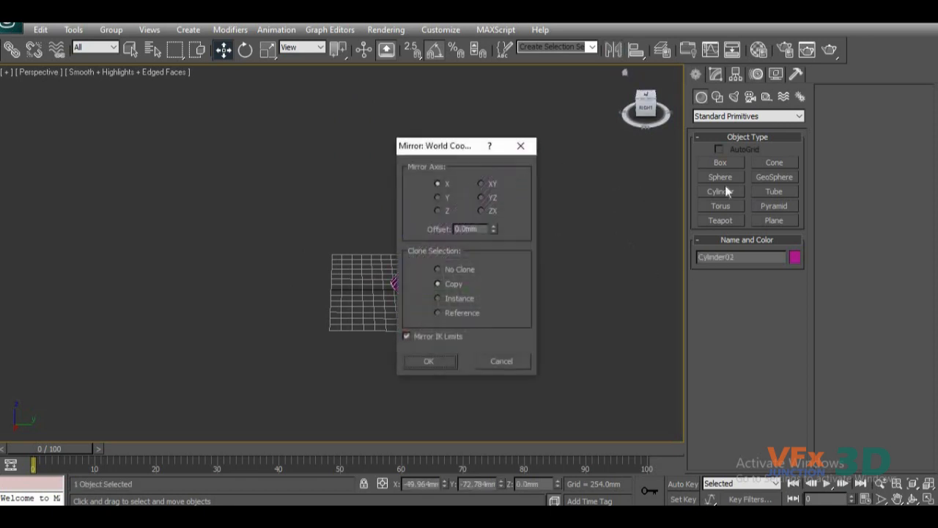
pyautogui.click(439, 210)
pyautogui.moveTo(455, 146); pyautogui.dragTo(616, 135)
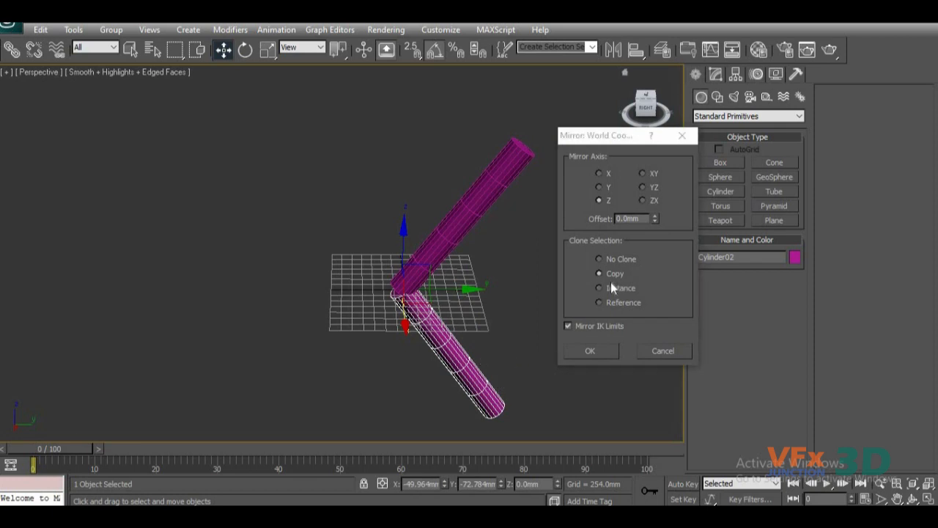
pyautogui.click(599, 259)
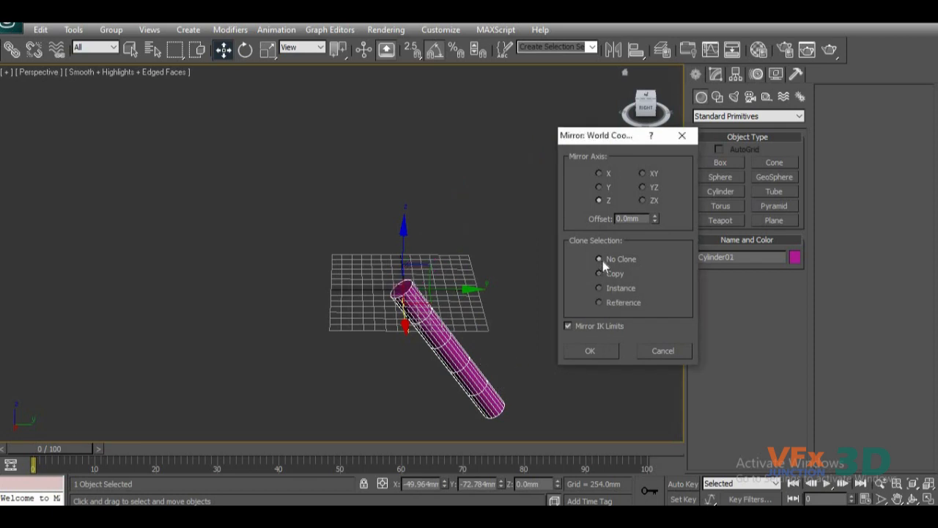
pyautogui.click(591, 352)
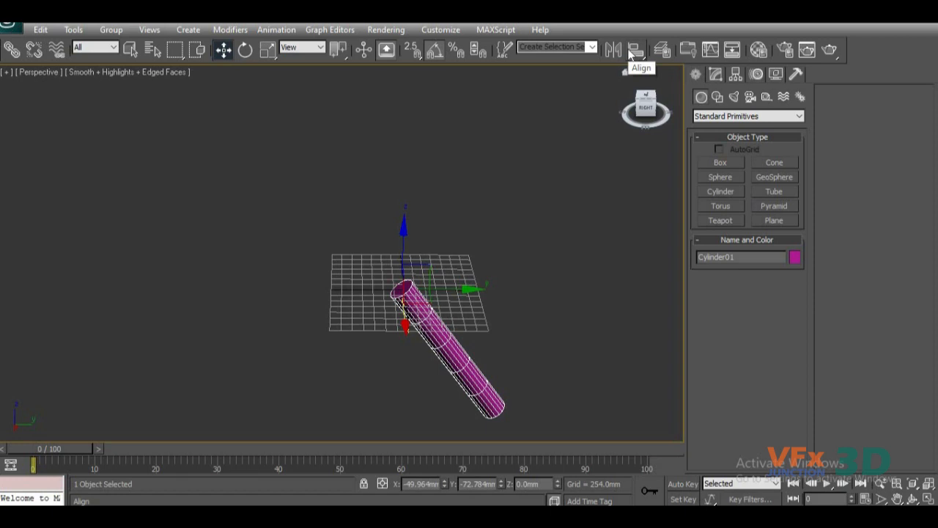
# Delete the cylinder and create a standard-primitive box about 6057 mm long, 5842 mm wide and 3532 mm high.
pyautogui.press('Delete')
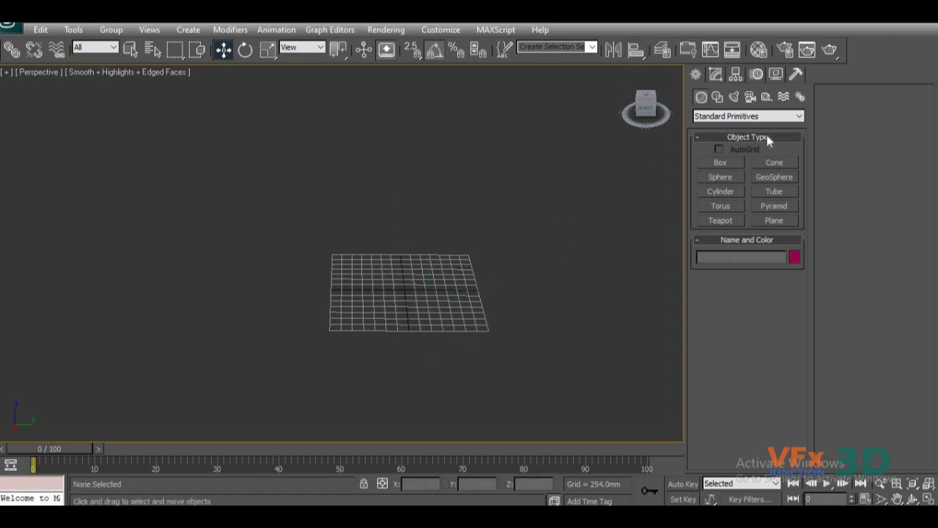
pyautogui.click(737, 162)
pyautogui.moveTo(189, 238); pyautogui.dragTo(431, 366)
pyautogui.click(411, 214)
pyautogui.moveTo(531, 275); pyautogui.dragTo(409, 306, button='middle')
pyautogui.scroll(-3, 475, 319)
pyautogui.keyDown('alt'); pyautogui.moveTo(475, 319); pyautogui.dragTo(501, 279, button='middle'); pyautogui.keyUp('alt')
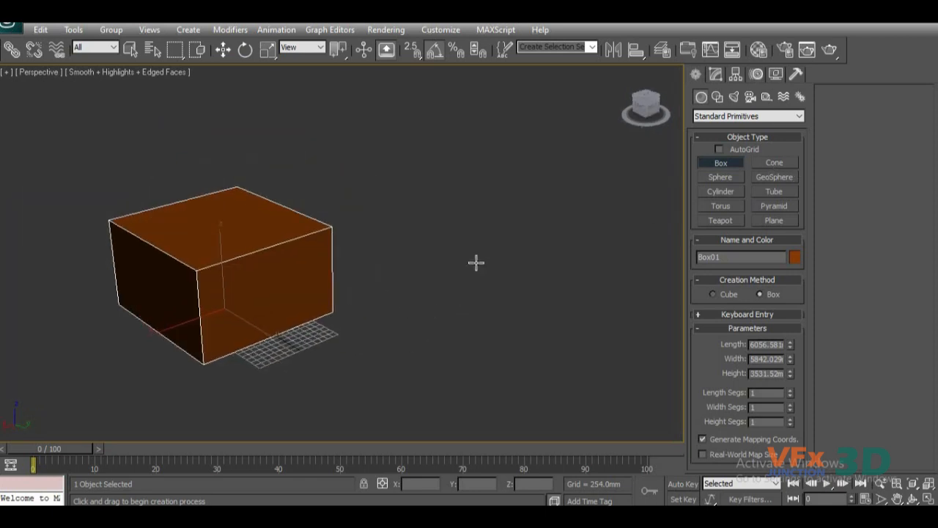
pyautogui.press('w')
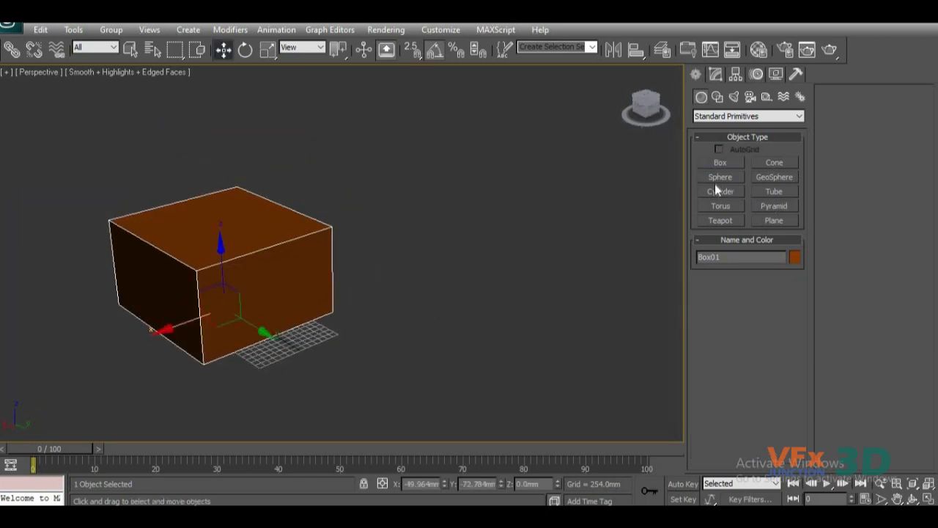
# Create a tall, thin cylinder with a radius of about 444 mm on the ground beside the box.
pyautogui.moveTo(381, 332); pyautogui.dragTo(393, 334)
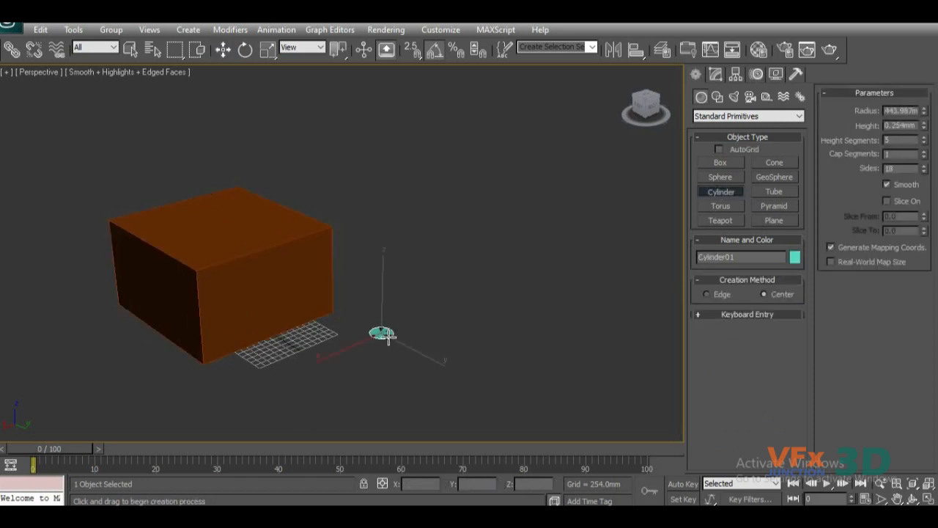
pyautogui.click(387, 112)
pyautogui.press('w')
pyautogui.keyDown('alt'); pyautogui.moveTo(305, 360); pyautogui.dragTo(436, 254, button='middle'); pyautogui.keyUp('alt')
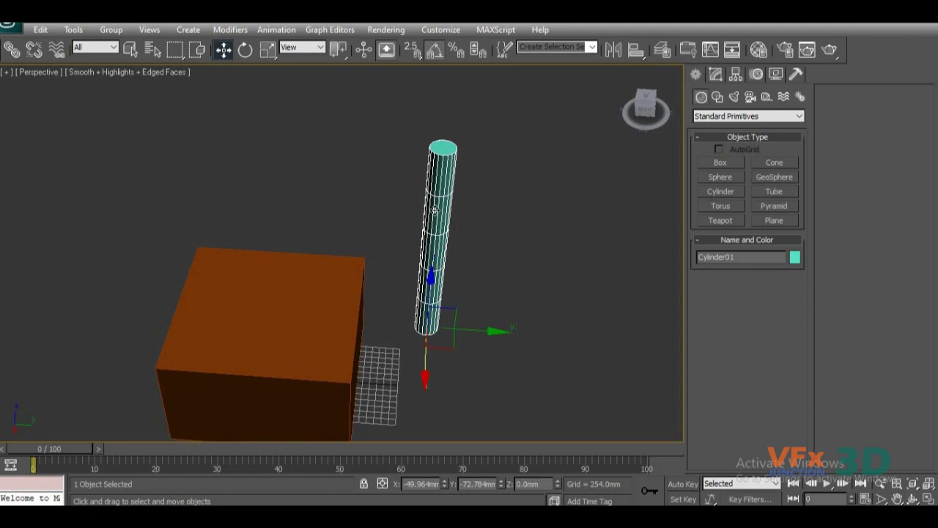
# Reset the box's X and Y positions to 0.
pyautogui.moveTo(270, 335); pyautogui.dragTo(310, 260, button='middle')
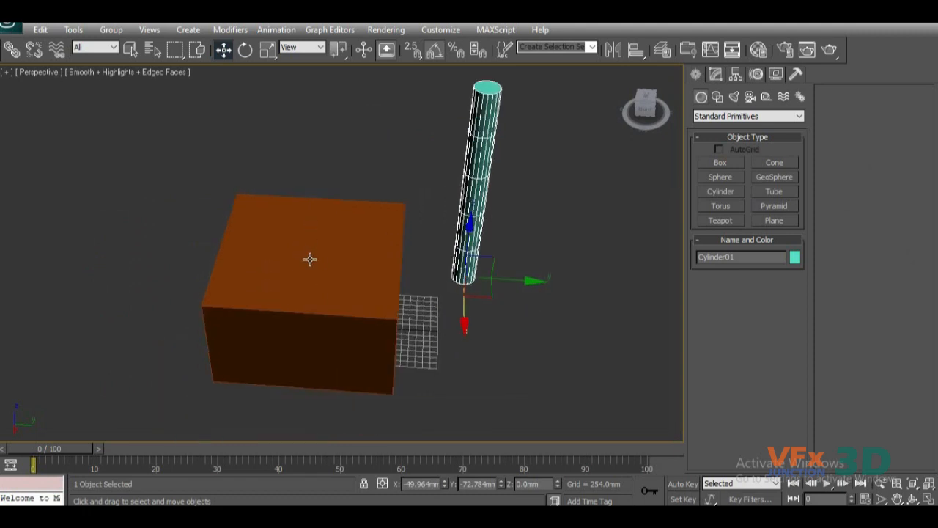
pyautogui.click(370, 330)
pyautogui.rightClick(444, 485)
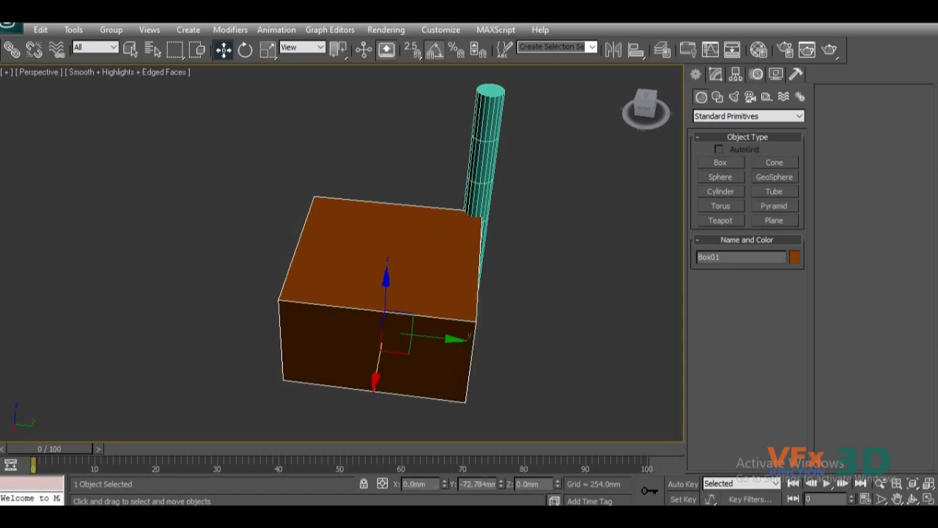
pyautogui.rightClick(502, 484)
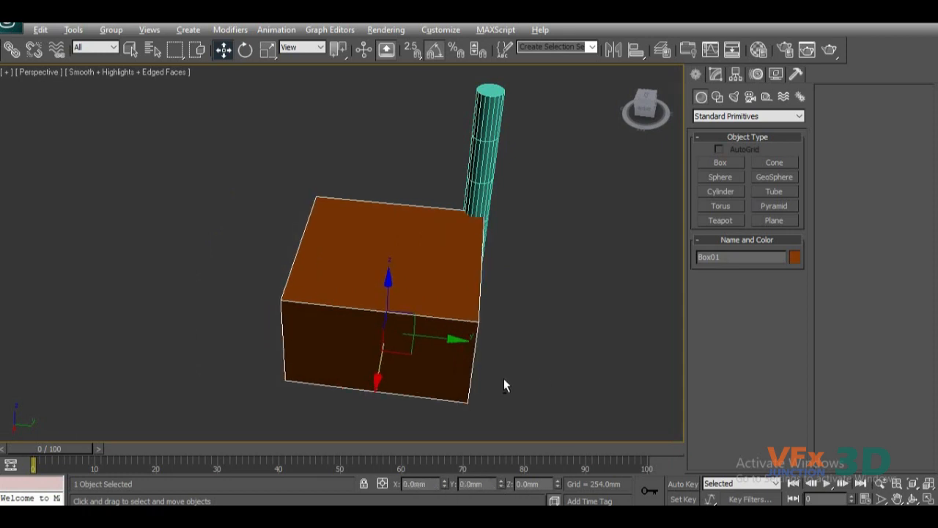
# Move the cylinder clear of the box to about X -7364 mm and Y 2743 mm.
pyautogui.keyDown('alt'); pyautogui.moveTo(504, 385); pyautogui.dragTo(469, 326, button='middle'); pyautogui.keyUp('alt')
pyautogui.click(469, 326)
pyautogui.moveTo(401, 393); pyautogui.dragTo(345, 335)
pyautogui.keyDown('alt'); pyautogui.moveTo(469, 373); pyautogui.dragTo(352, 357, button='middle'); pyautogui.keyUp('alt')
pyautogui.keyDown('alt'); pyautogui.moveTo(506, 322); pyautogui.dragTo(554, 346, button='middle'); pyautogui.keyUp('alt')
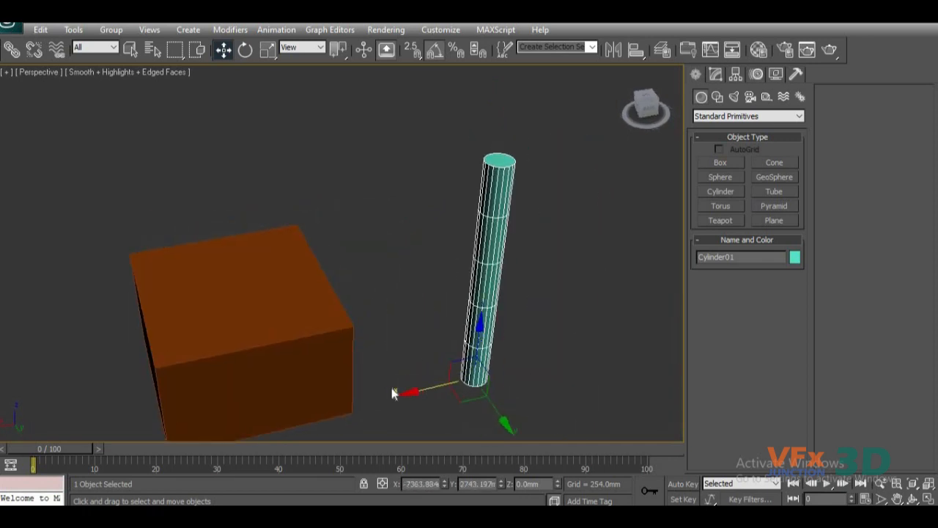
pyautogui.moveTo(434, 353); pyautogui.dragTo(457, 361, button='middle')
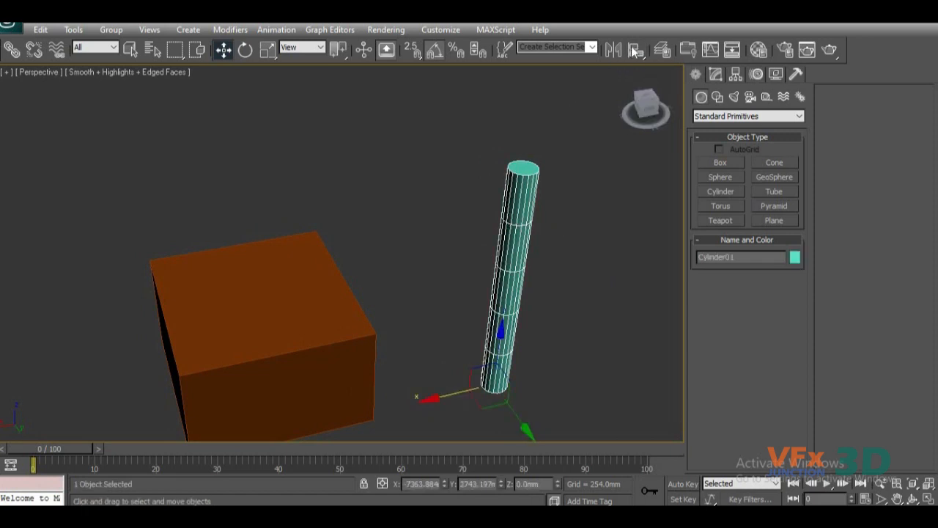
# Align the cylinder to the box in X, Y and Z position, matching pivot point to pivot point.
pyautogui.click(636, 50)
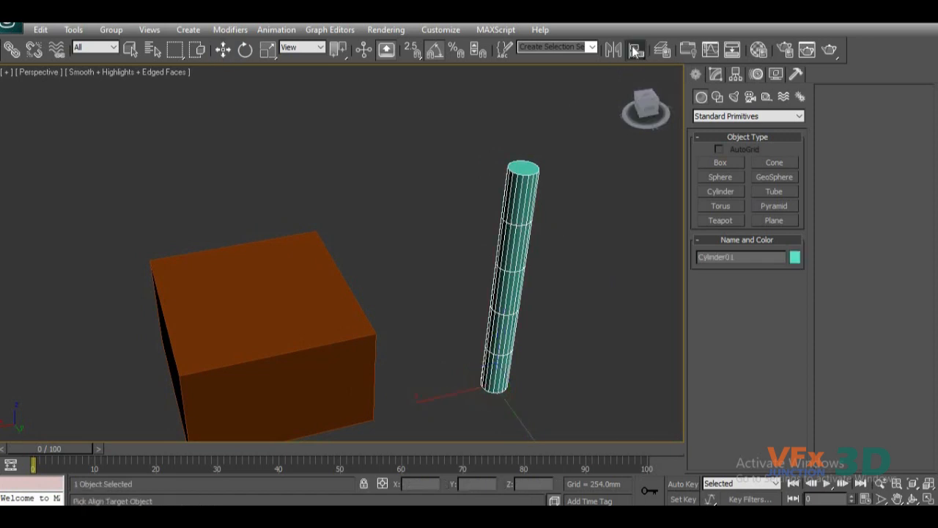
pyautogui.click(263, 316)
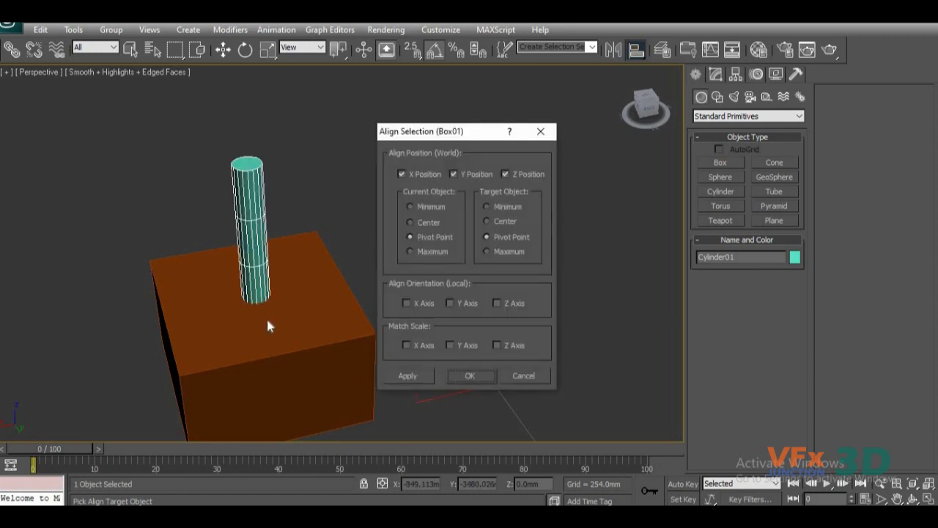
pyautogui.moveTo(528, 129); pyautogui.dragTo(624, 88)
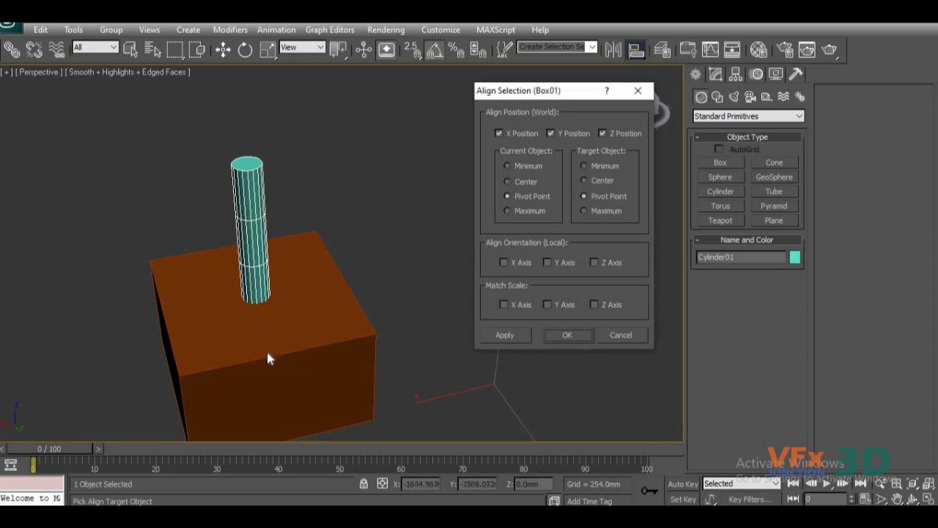
pyautogui.click(500, 134)
pyautogui.click(501, 132)
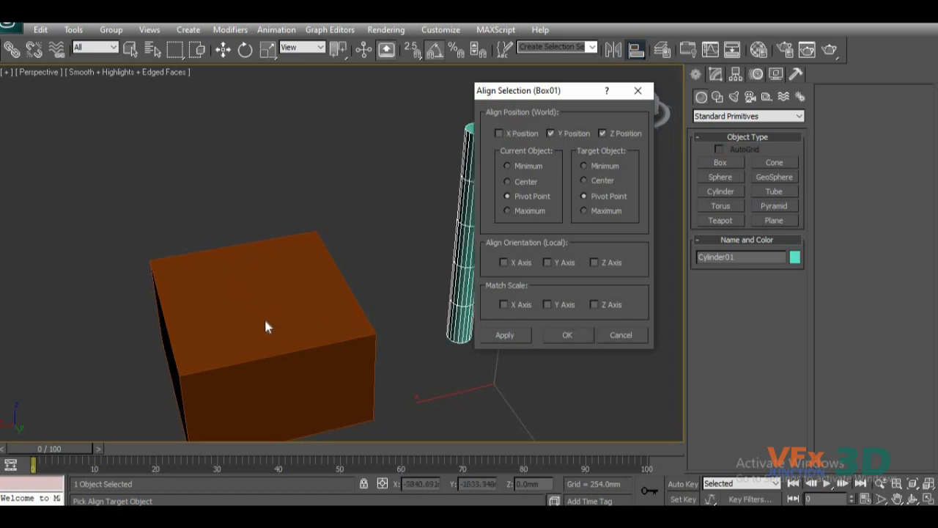
pyautogui.moveTo(564, 91); pyautogui.dragTo(761, 42)
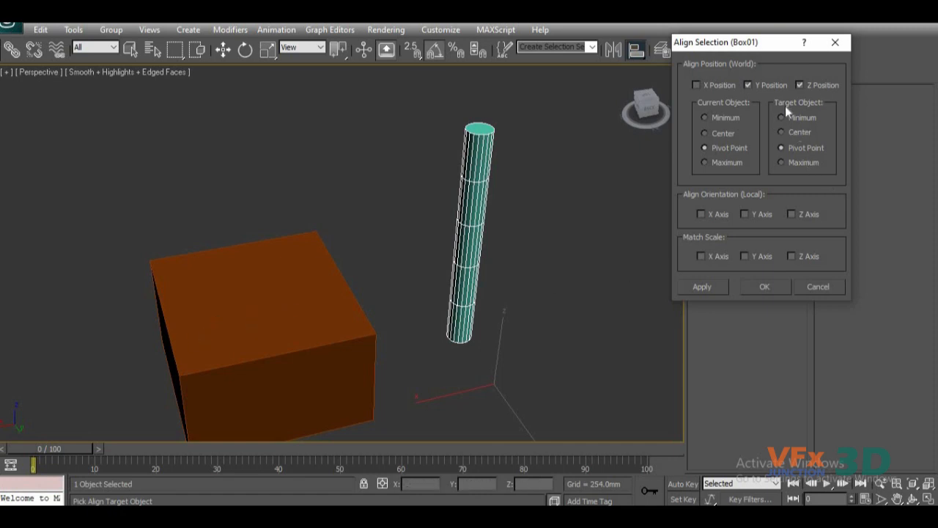
pyautogui.click(695, 85)
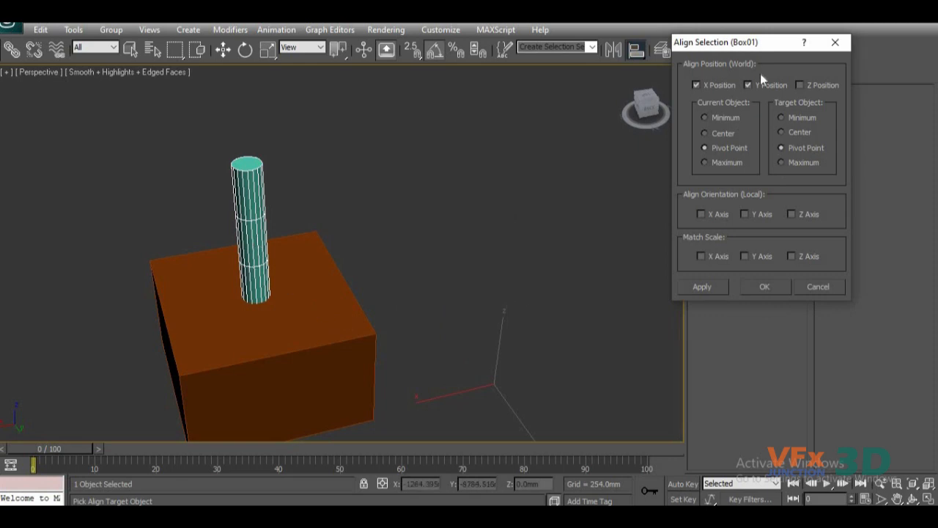
pyautogui.click(800, 86)
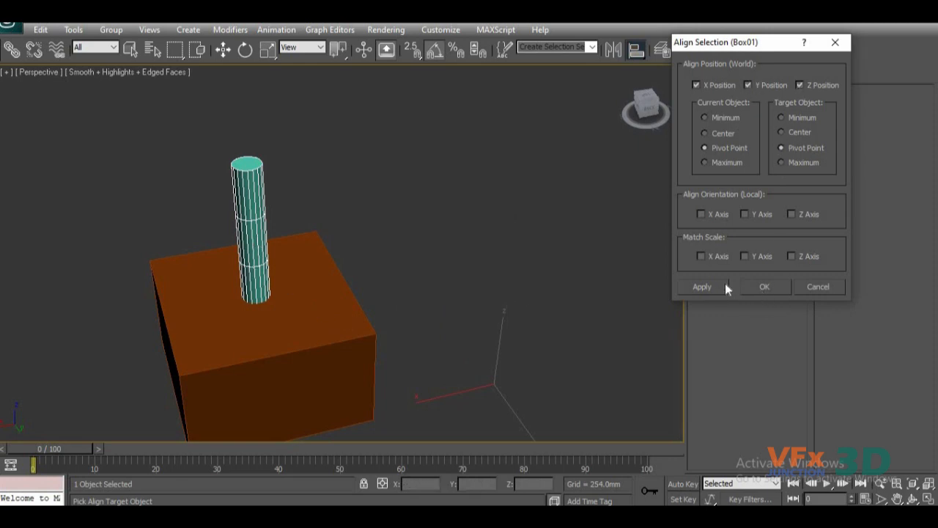
pyautogui.click(762, 287)
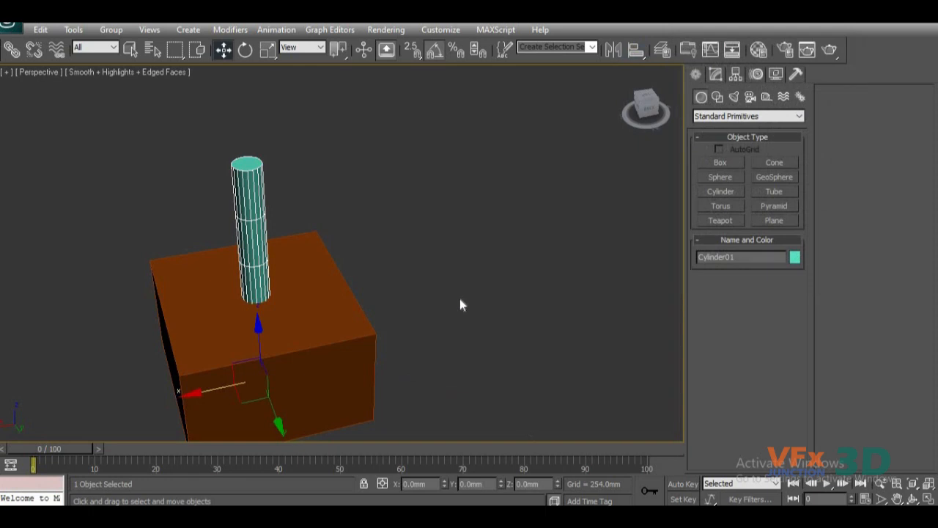
# Open the layer manager while keeping the box and cylinder in view.
pyautogui.click(662, 53)
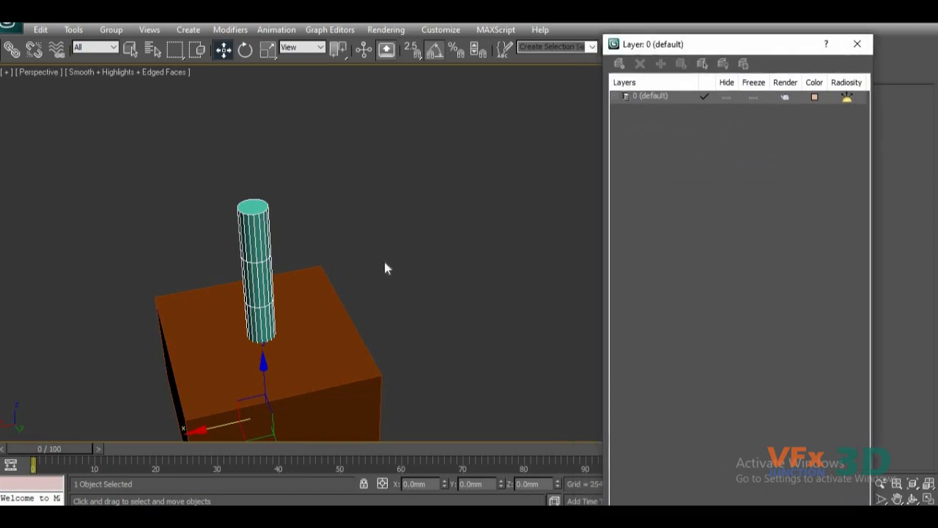
pyautogui.moveTo(385, 262); pyautogui.dragTo(406, 161, button='middle')
pyautogui.moveTo(404, 232); pyautogui.dragTo(406, 288, button='middle')
pyautogui.scroll(-3, 433, 277)
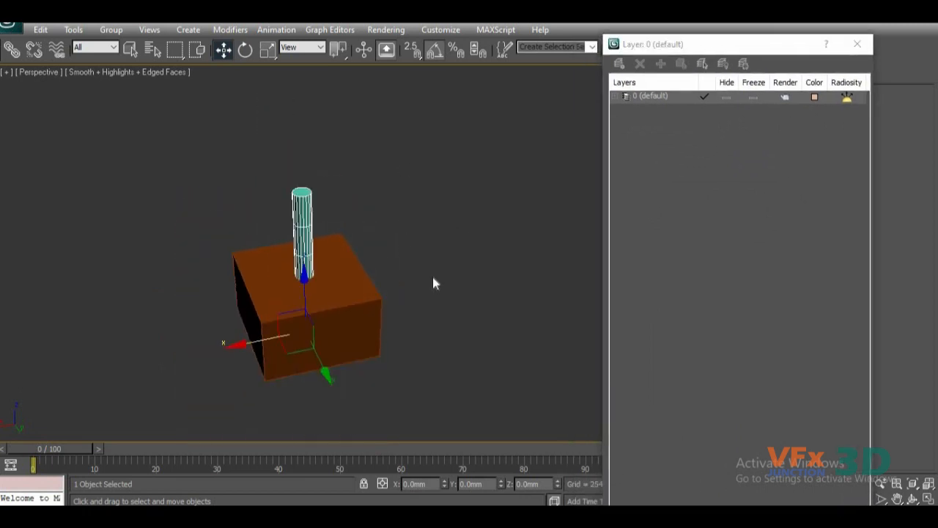
pyautogui.hotkey('alt', 'w')
pyautogui.hotkey('alt', 'w')
pyautogui.keyDown('alt'); pyautogui.moveTo(424, 299); pyautogui.dragTo(432, 331, button='middle'); pyautogui.keyUp('alt')
pyautogui.scroll(3, 459, 364)
pyautogui.scroll(-3, 464, 364)
pyautogui.moveTo(466, 402); pyautogui.dragTo(455, 371, button='middle')
pyautogui.moveTo(430, 323)
pyautogui.keyDown('alt'); pyautogui.mouseDown(button='middle')
pyautogui.moveTo(439, 325)
pyautogui.moveTo(423, 318)
pyautogui.mouseUp(button='middle'); pyautogui.keyUp('alt')
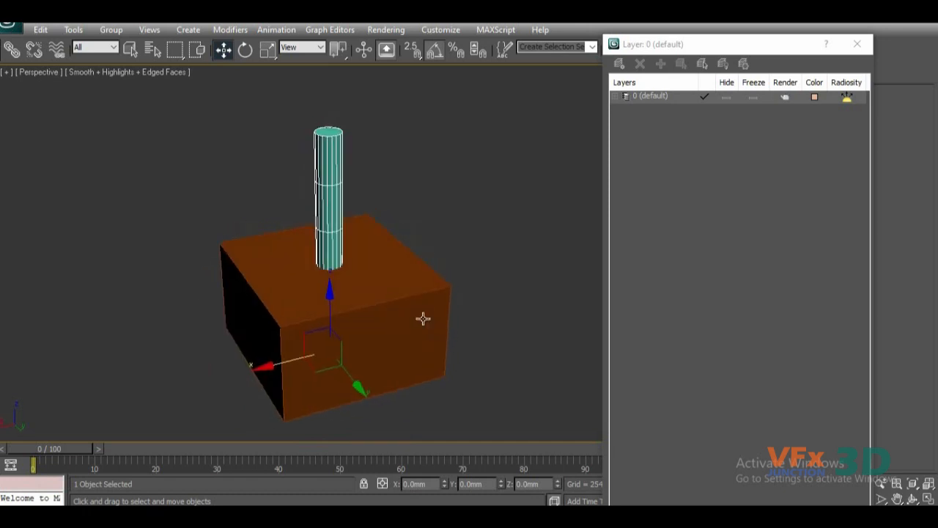
# Move the cylinder out of the box along the X axis to about -6708 mm.
pyautogui.click(398, 263)
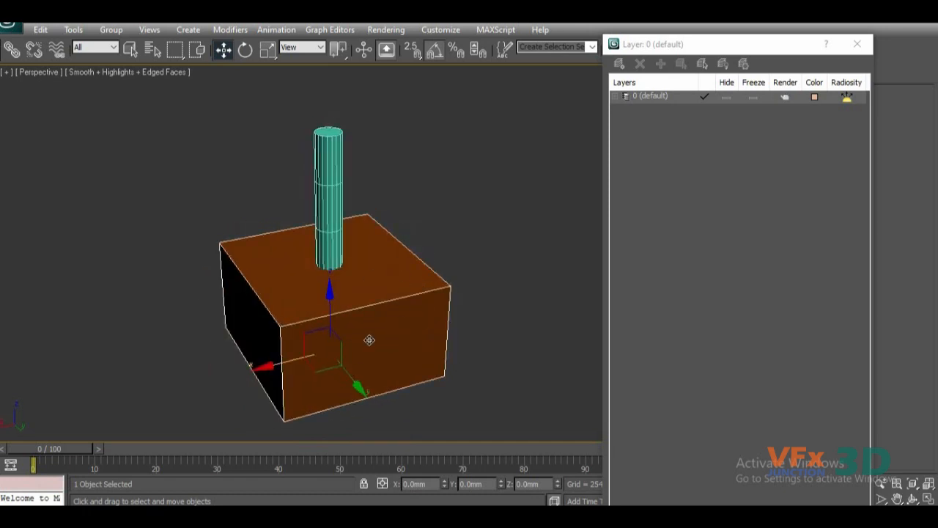
pyautogui.moveTo(407, 295); pyautogui.dragTo(285, 330, button='middle')
pyautogui.click(215, 243)
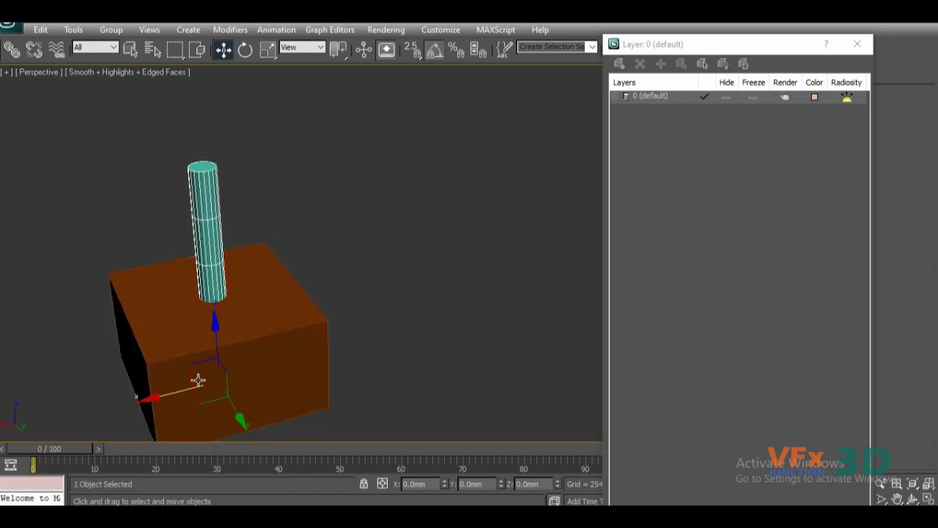
pyautogui.moveTo(183, 390); pyautogui.dragTo(355, 347)
pyautogui.moveTo(287, 323); pyautogui.dragTo(303, 295, button='middle')
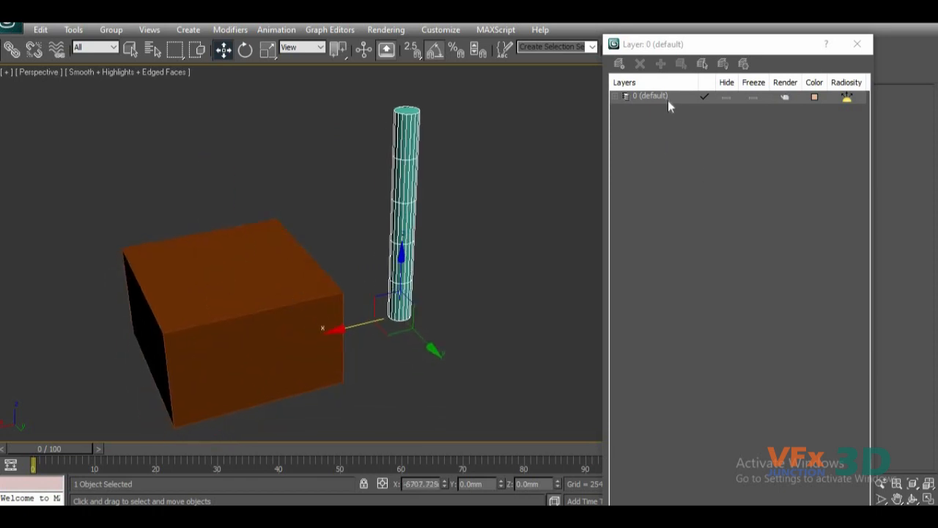
# Create a new empty layer with nothing selected, and select the cylinder in the scene.
pyautogui.click(550, 156)
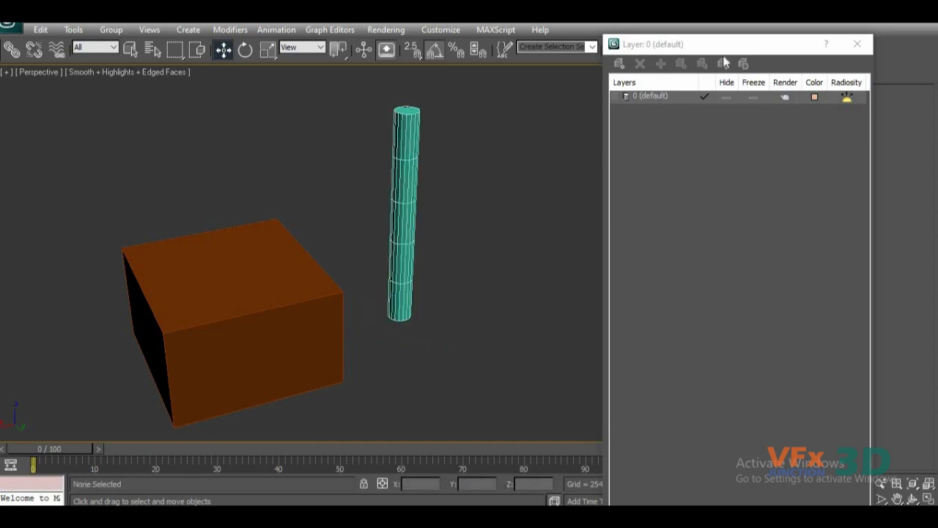
pyautogui.click(619, 64)
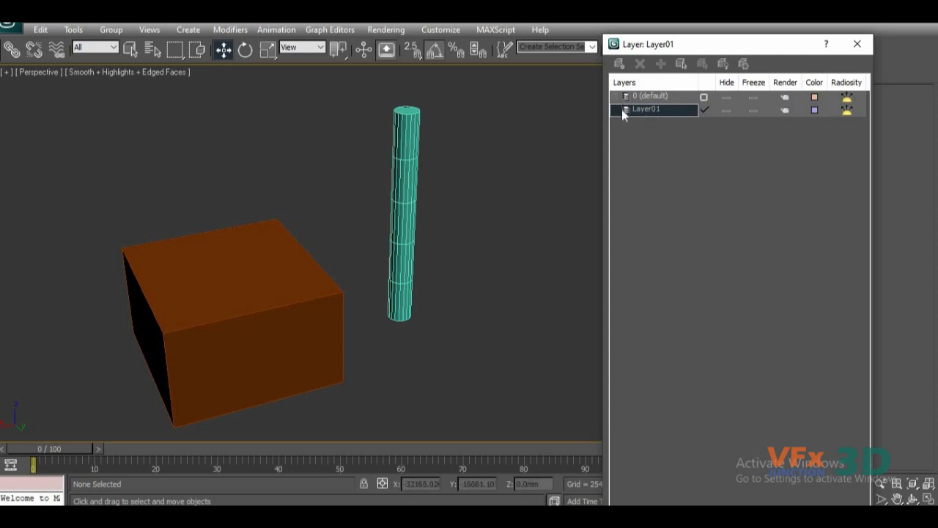
pyautogui.click(406, 182)
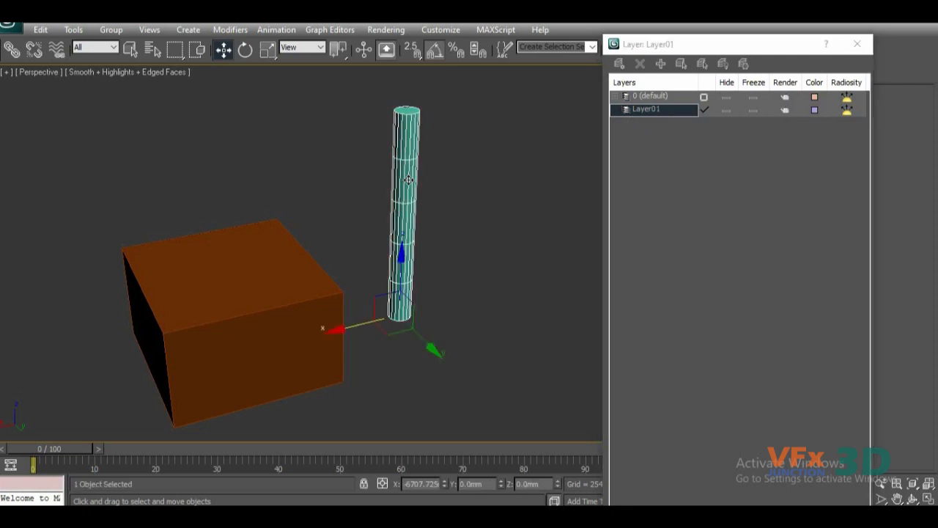
# Add the selected cylinder to Layer01 and expand the layer to check its contents.
pyautogui.click(665, 98)
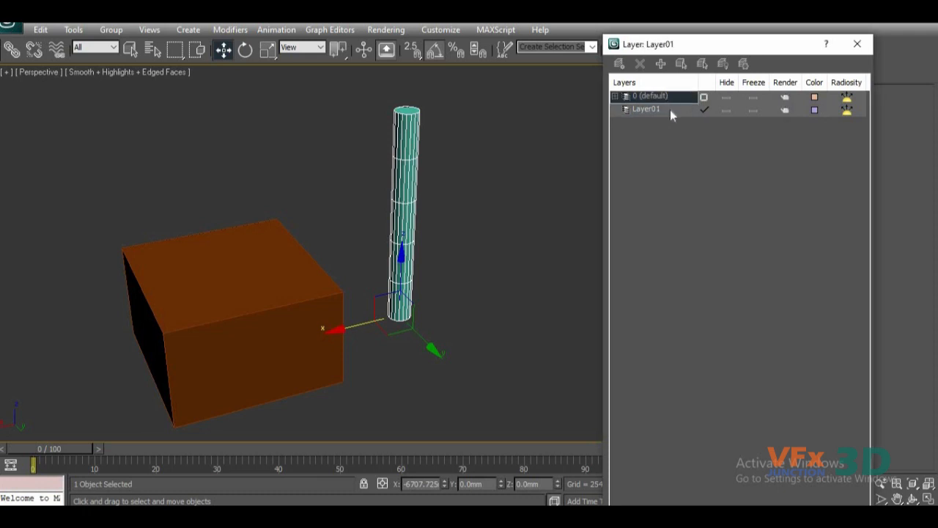
pyautogui.click(399, 177)
pyautogui.click(650, 109)
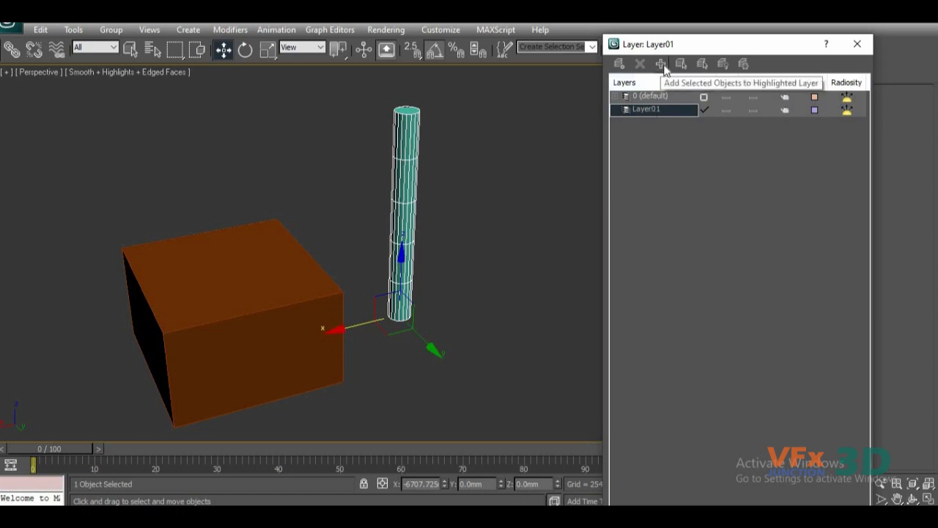
pyautogui.click(662, 64)
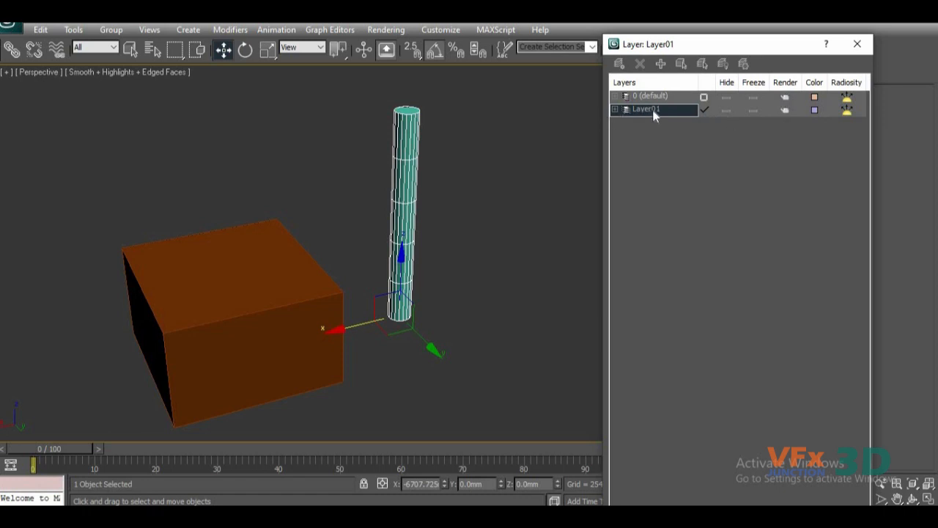
pyautogui.click(615, 109)
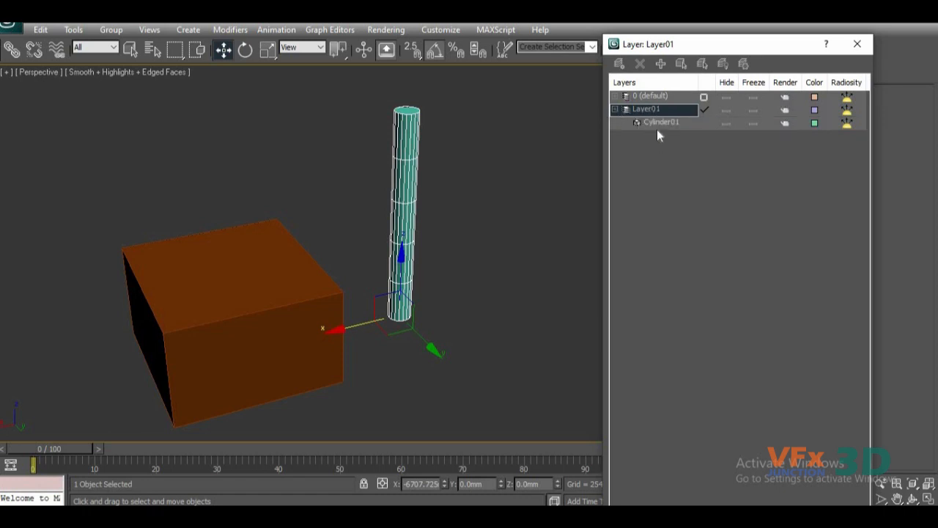
pyautogui.click(615, 109)
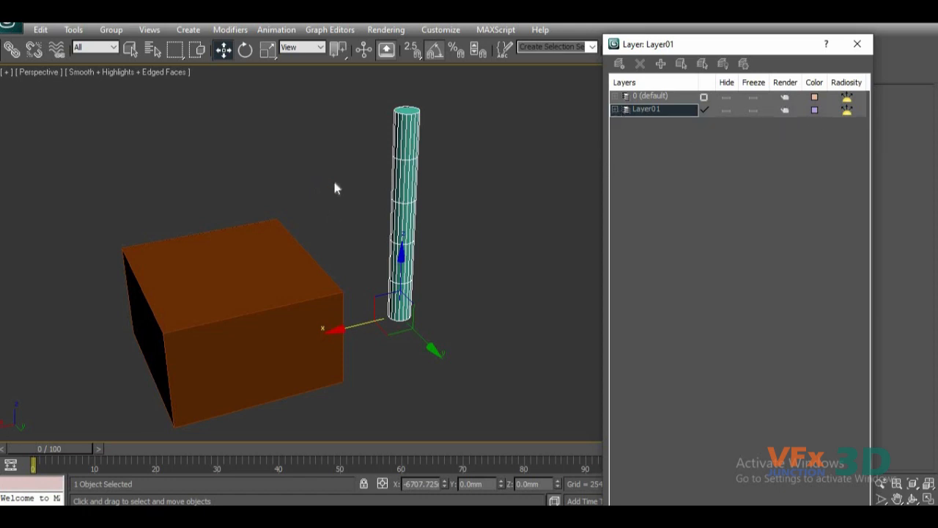
# Hide Layer01, unhide it again, and select the cylinder in the scene.
pyautogui.click(726, 111)
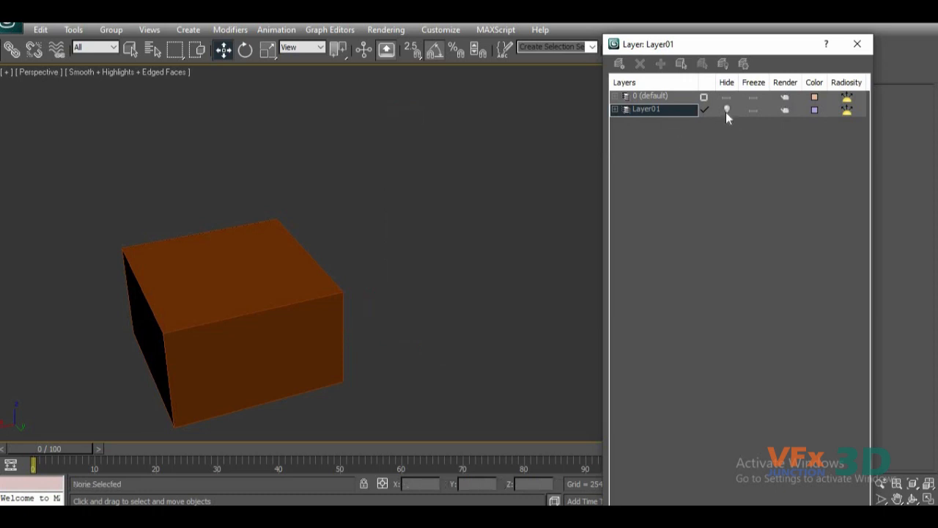
pyautogui.click(726, 110)
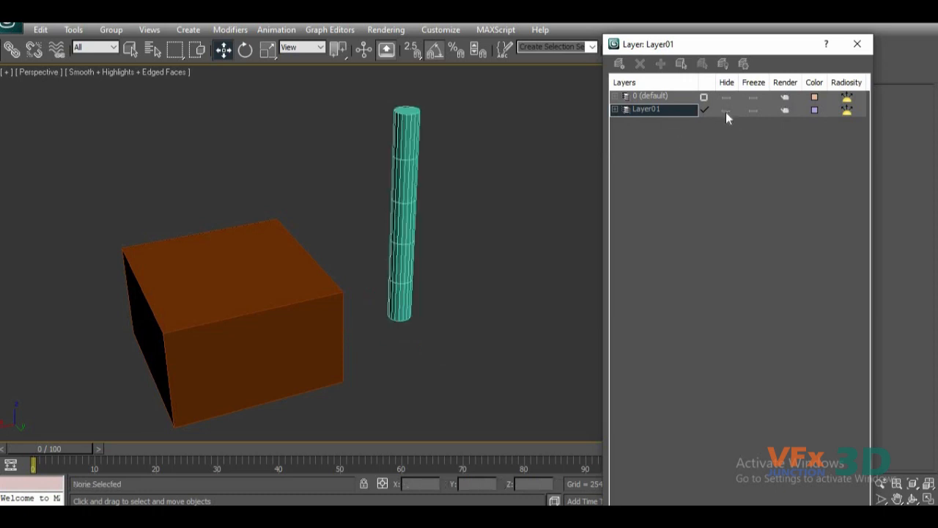
pyautogui.click(407, 189)
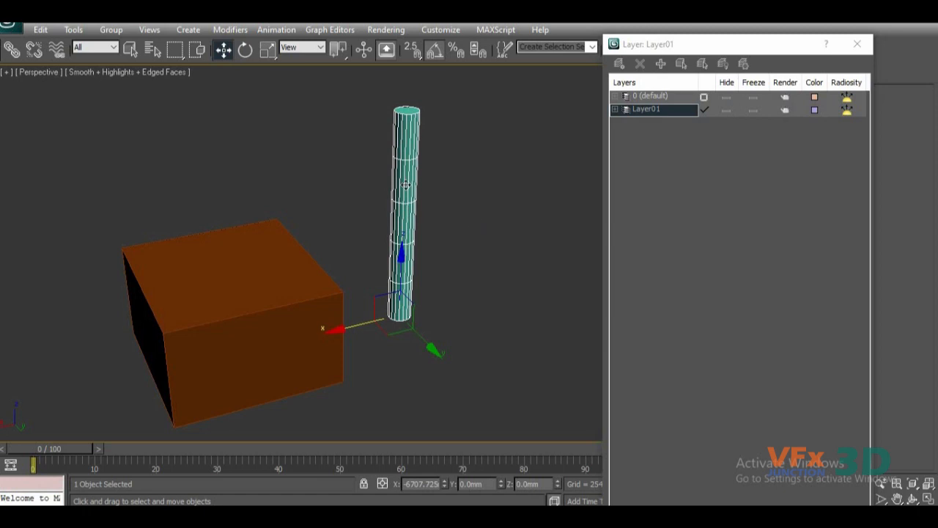
# Freeze Layer01, try to select the cylinder in the scene, and unfreeze the layer again.
pyautogui.click(754, 110)
pyautogui.moveTo(449, 163)
pyautogui.mouseDown()
pyautogui.moveTo(437, 209)
pyautogui.moveTo(383, 241)
pyautogui.moveTo(434, 151)
pyautogui.mouseUp()
pyautogui.moveTo(418, 86); pyautogui.dragTo(384, 284)
pyautogui.moveTo(476, 99); pyautogui.dragTo(375, 314)
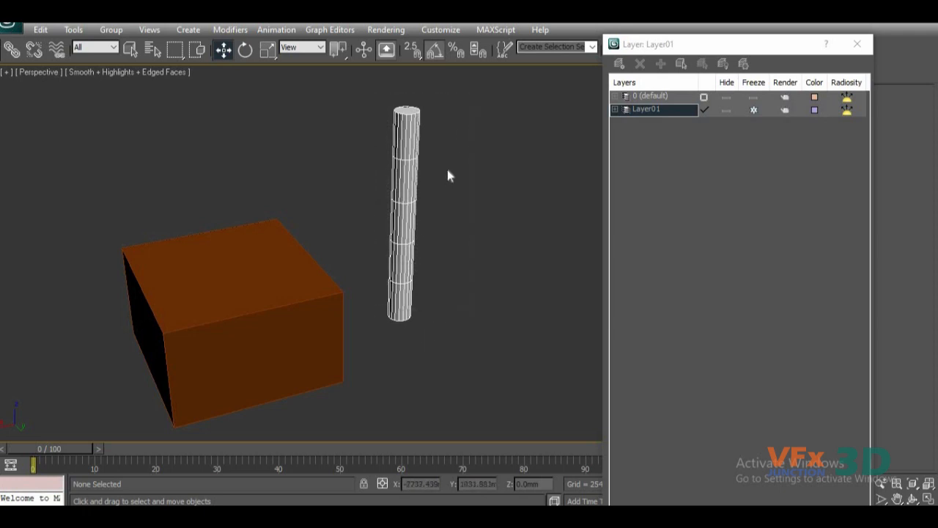
pyautogui.click(753, 110)
pyautogui.click(732, 111)
pyautogui.click(732, 111)
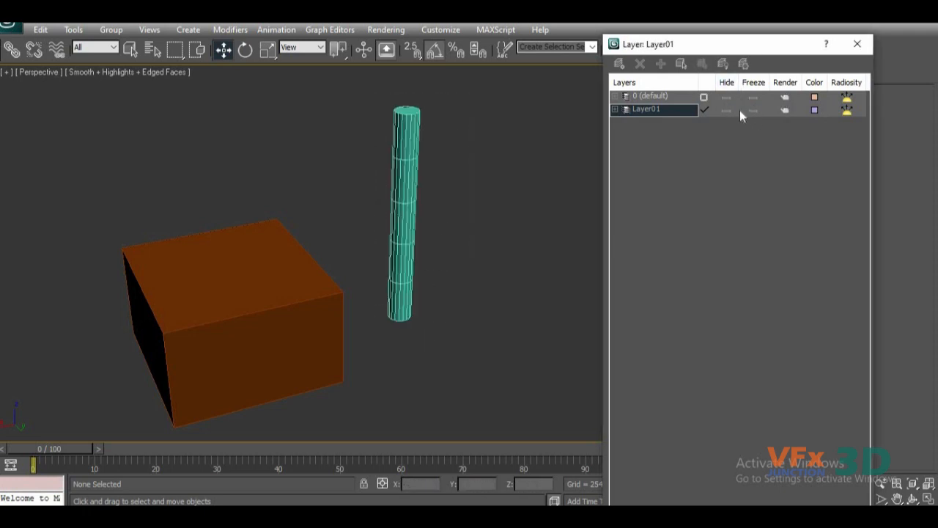
pyautogui.click(750, 112)
pyautogui.click(750, 112)
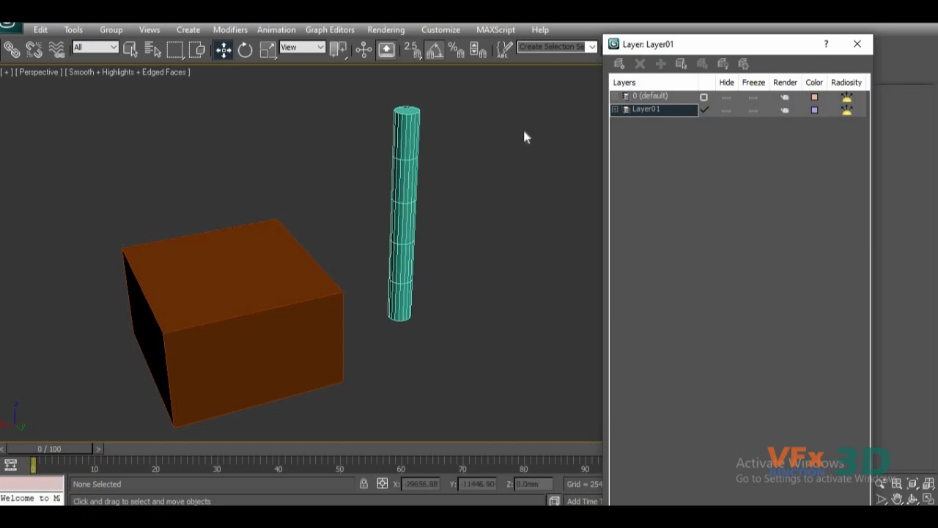
# Select the box and create a new layer containing it.
pyautogui.click(192, 381)
pyautogui.moveTo(275, 349); pyautogui.dragTo(283, 325, button='middle')
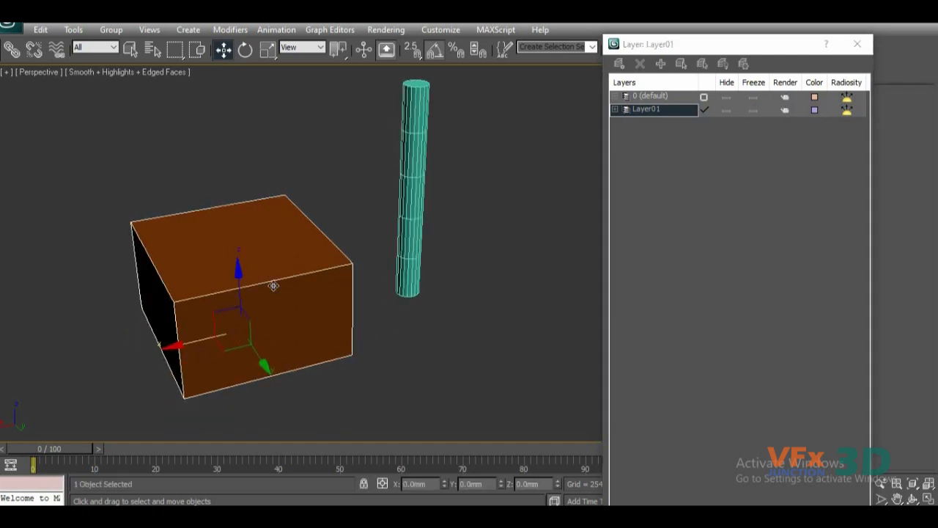
pyautogui.click(435, 336)
pyautogui.click(294, 297)
pyautogui.click(617, 66)
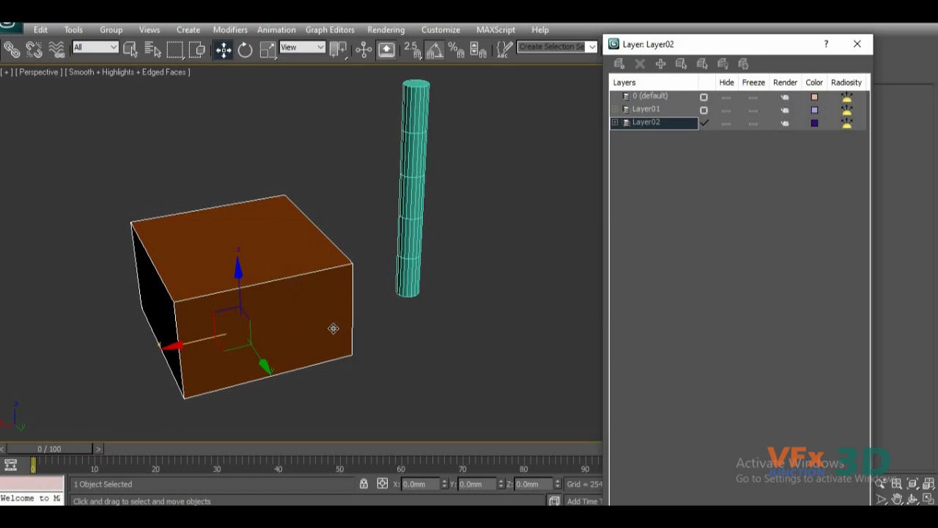
# Hide the box's layer, Layer02, and show it again.
pyautogui.click(731, 123)
pyautogui.click(730, 124)
pyautogui.click(285, 251)
pyautogui.moveTo(359, 286); pyautogui.dragTo(312, 279, button='middle')
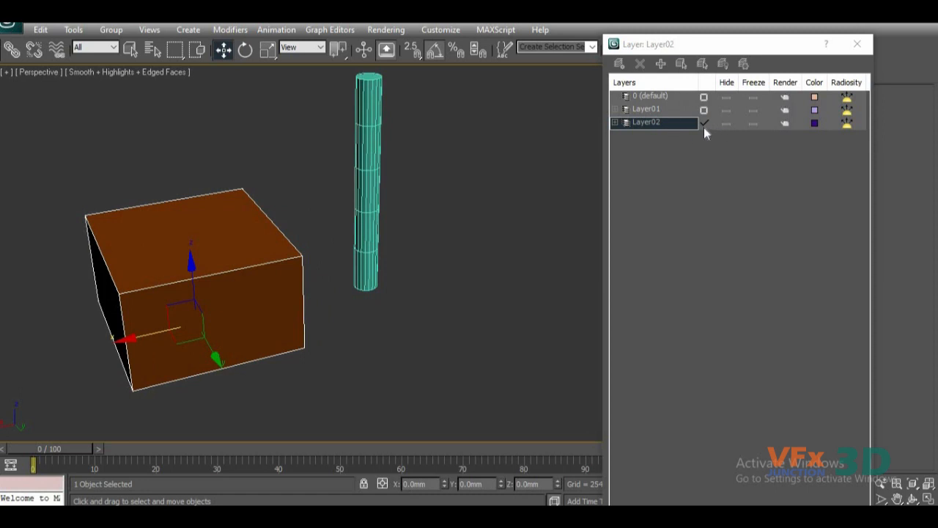
# Move the cylinder along the X axis to about -6345 mm and close the layer manager.
pyautogui.click(360, 236)
pyautogui.moveTo(257, 304); pyautogui.dragTo(327, 296, button='middle')
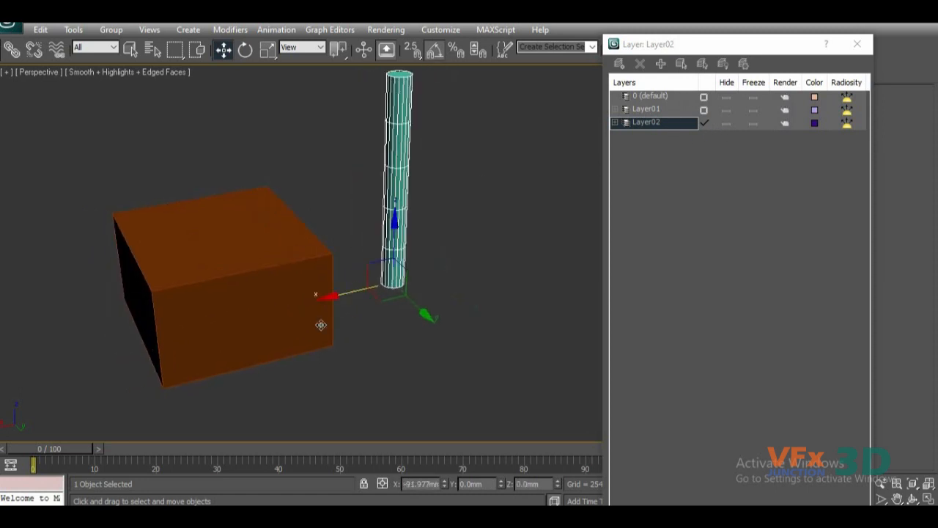
pyautogui.click(857, 44)
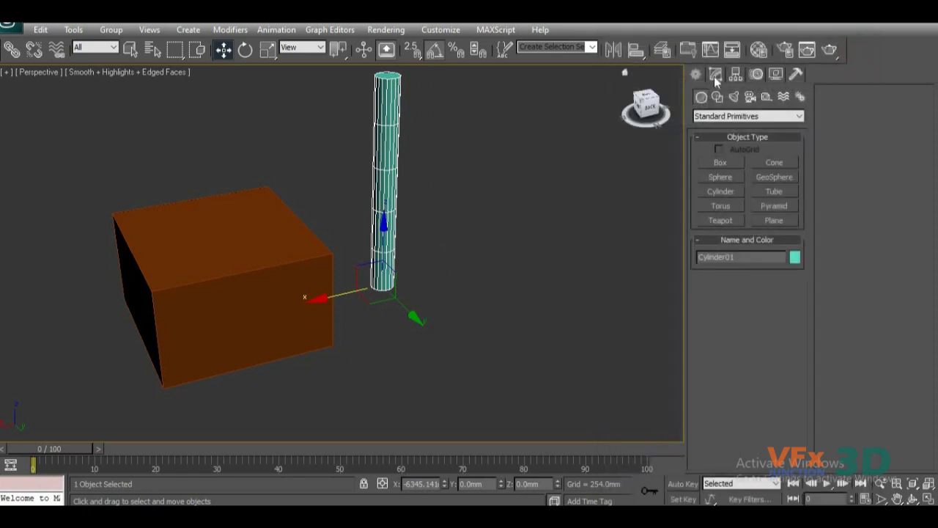
# Open the Material Editor and place its window beside the box and cylinder.
pyautogui.click(760, 49)
pyautogui.click(760, 49)
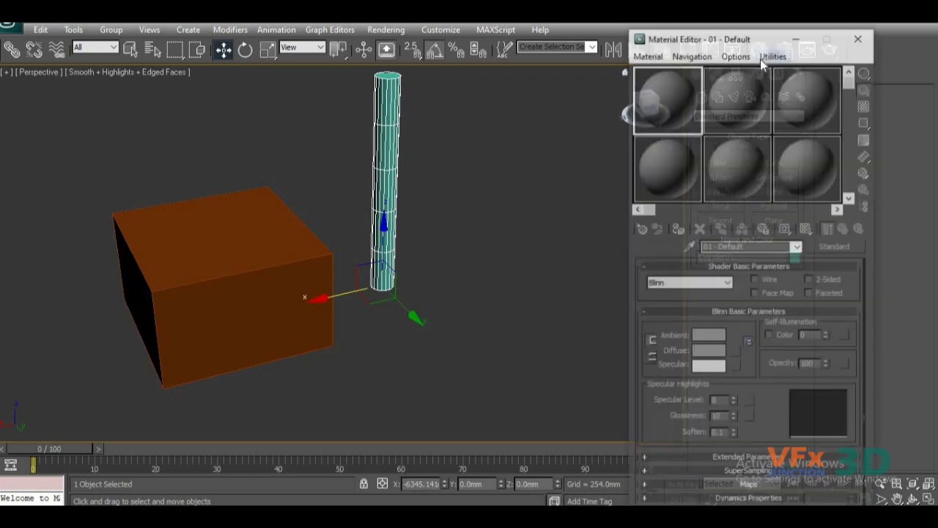
pyautogui.moveTo(775, 38); pyautogui.dragTo(699, 59)
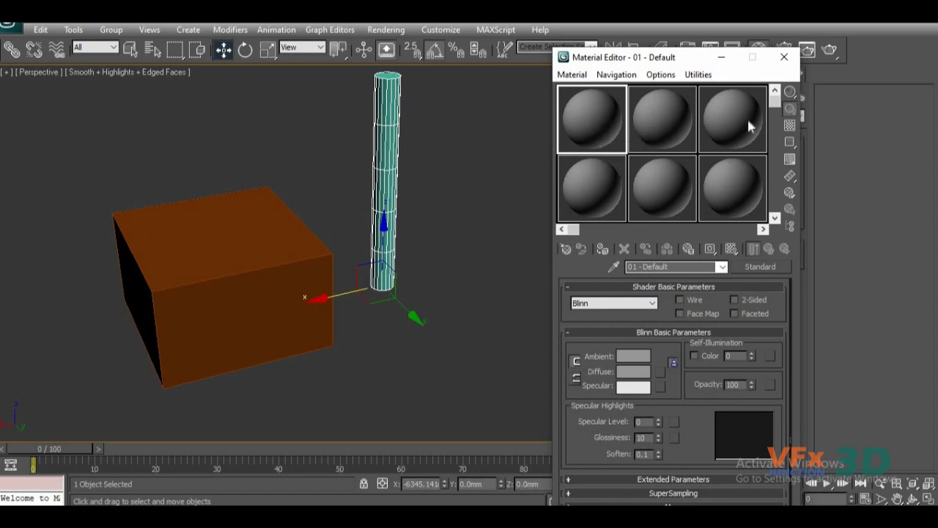
pyautogui.moveTo(772, 102)
pyautogui.mouseDown()
pyautogui.moveTo(786, 225)
pyautogui.moveTo(786, 102)
pyautogui.mouseUp()
pyautogui.moveTo(702, 58); pyautogui.dragTo(707, 30)
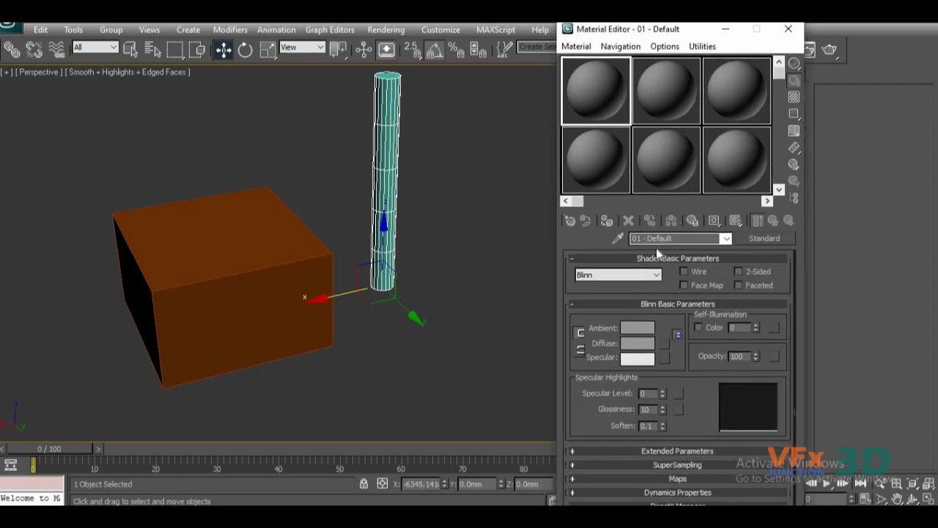
# Look through the material types available for the 01 - Default material without choosing one.
pyautogui.click(766, 239)
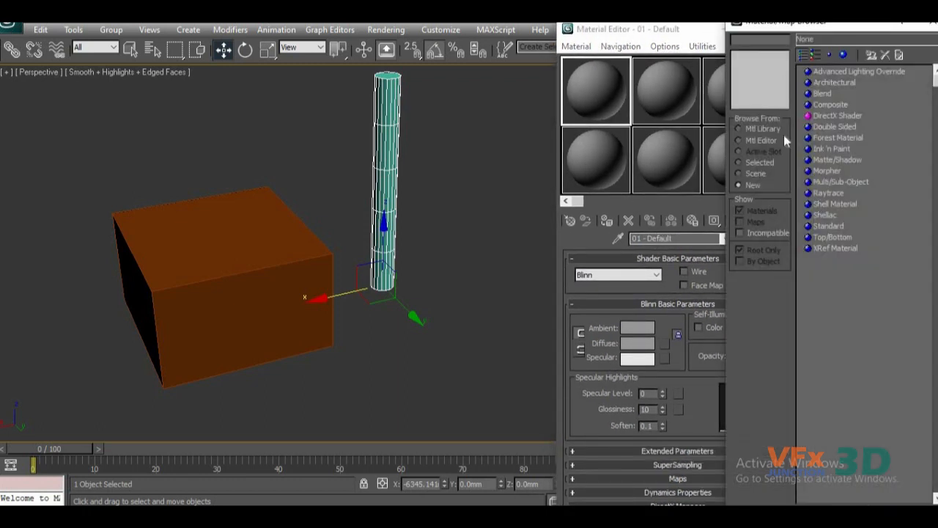
pyautogui.moveTo(849, 24); pyautogui.dragTo(732, 63)
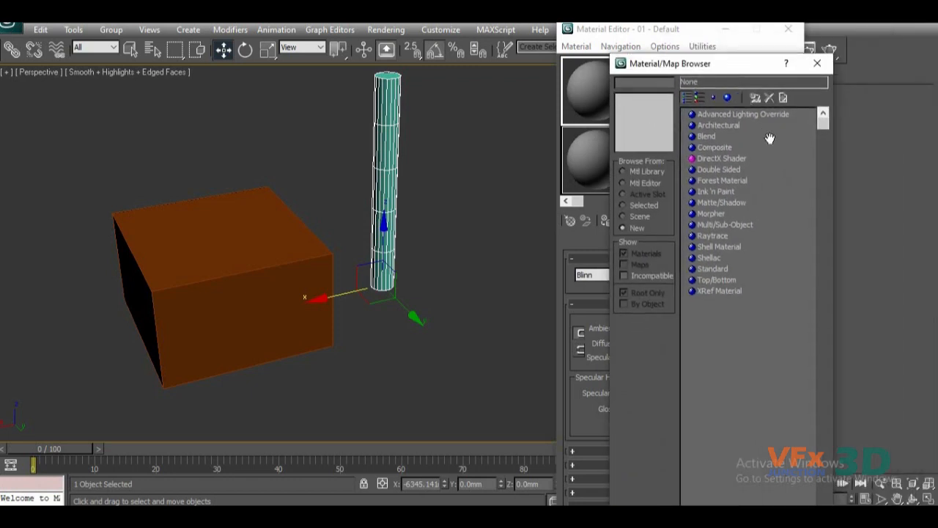
pyautogui.click(817, 64)
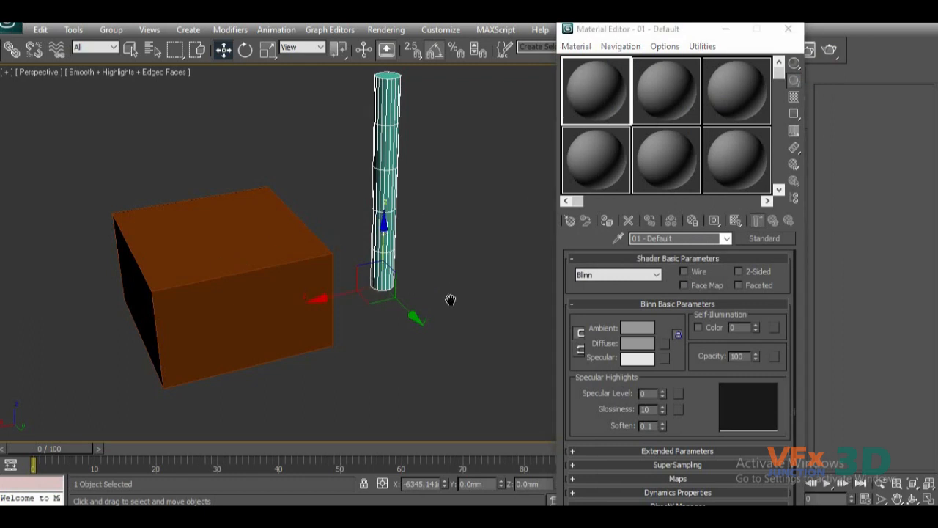
pyautogui.moveTo(450, 299); pyautogui.dragTo(459, 338, button='middle')
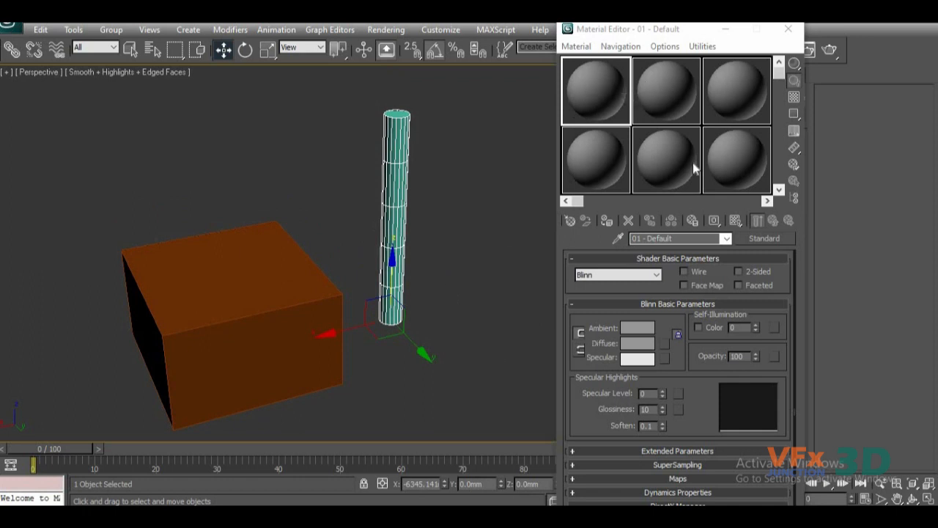
# Give the 01 - Default material an orange diffuse color (RGB 214, 75, 20), specular level 64, glossiness 51 and soften 0.69.
pyautogui.click(602, 102)
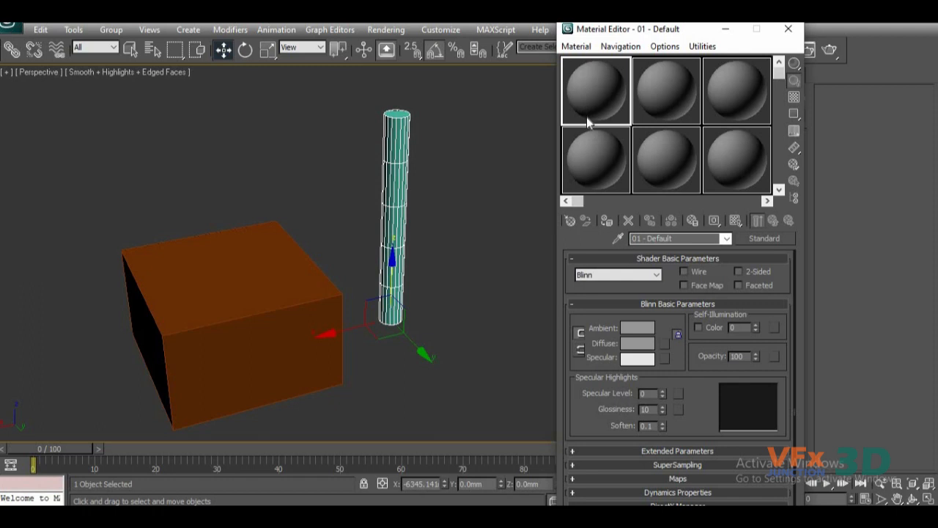
pyautogui.click(642, 346)
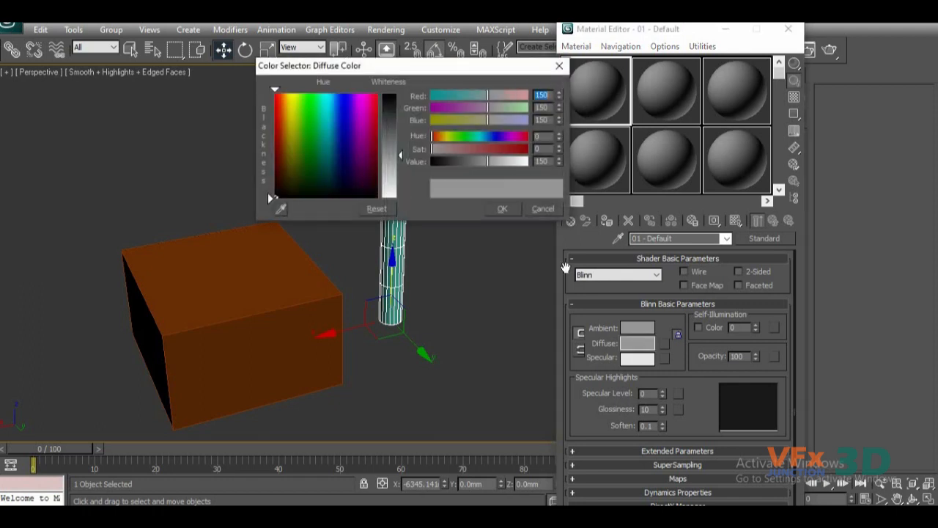
pyautogui.moveTo(393, 67); pyautogui.dragTo(372, 63)
pyautogui.moveTo(272, 139); pyautogui.dragTo(258, 107)
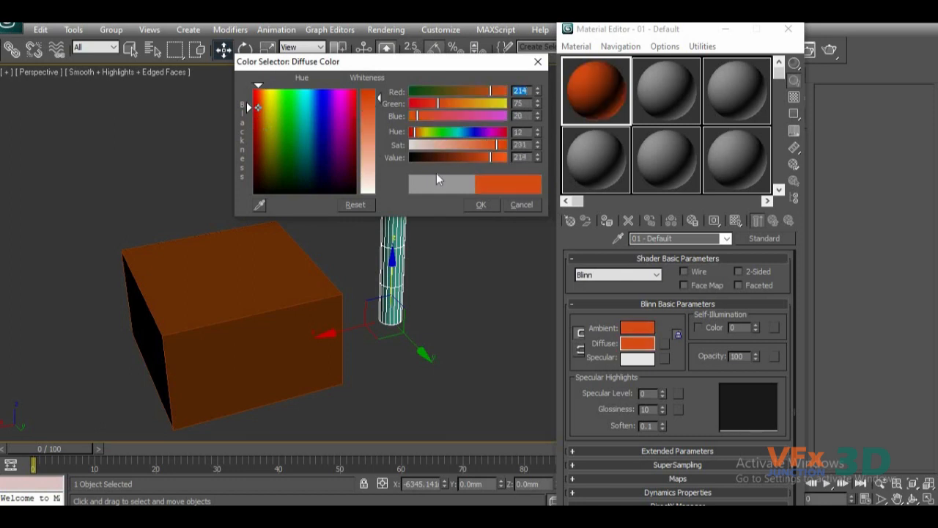
pyautogui.click(481, 205)
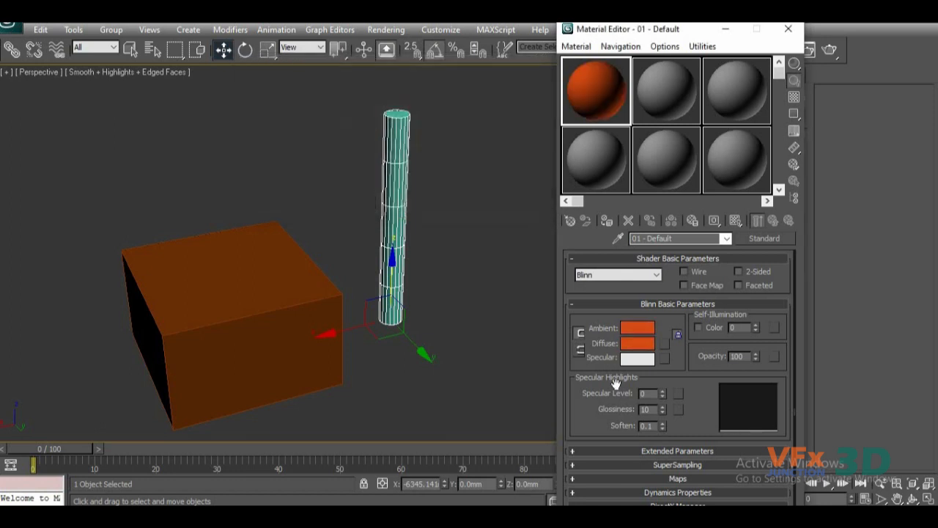
pyautogui.moveTo(664, 411); pyautogui.dragTo(664, 381)
pyautogui.moveTo(661, 425); pyautogui.dragTo(664, 345)
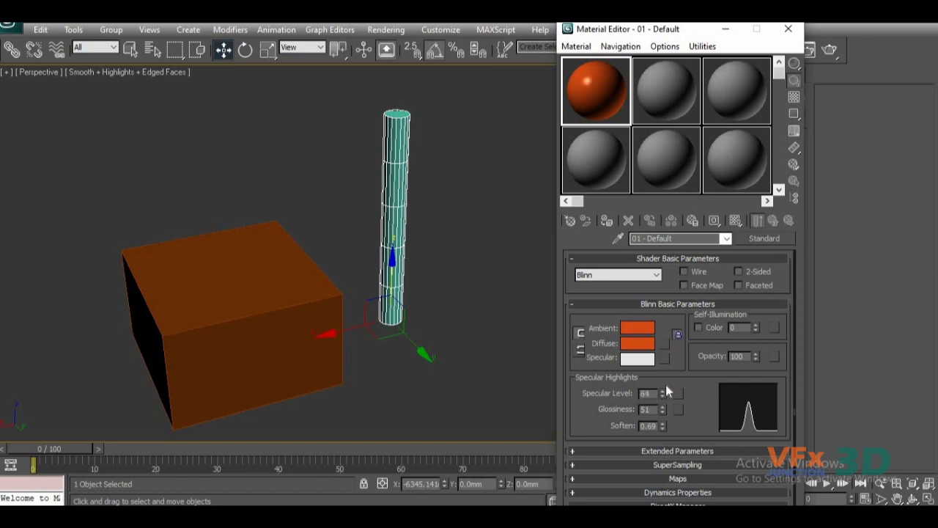
# Apply the orange material from its sample slot to the cylinder and undo the assignment.
pyautogui.moveTo(605, 94); pyautogui.dragTo(396, 248)
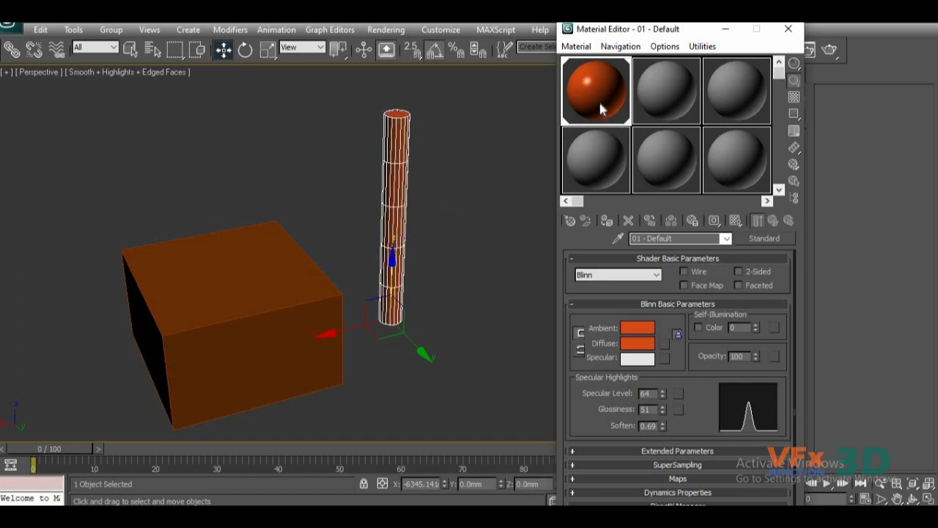
pyautogui.hotkey('ctrl', 'z')
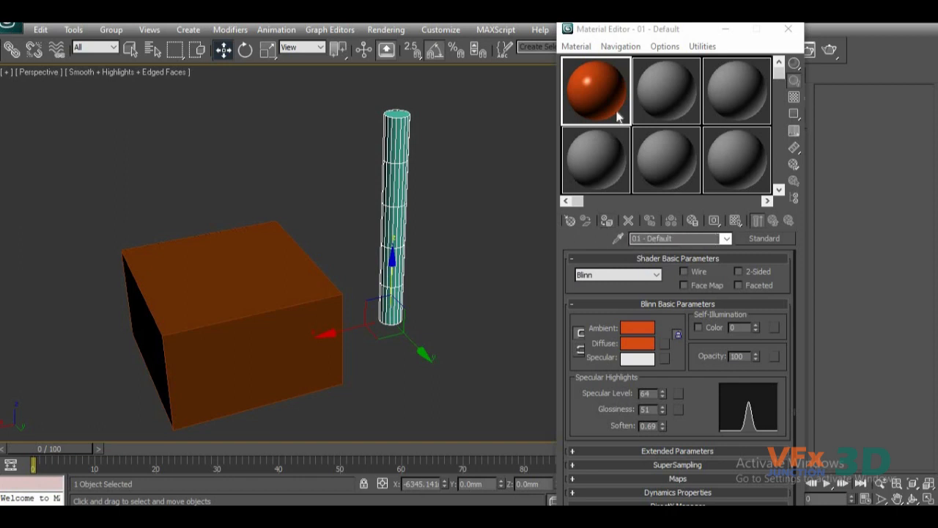
# Assign the orange 01 - Default material to the selected cylinder and close the Material Editor.
pyautogui.click(607, 222)
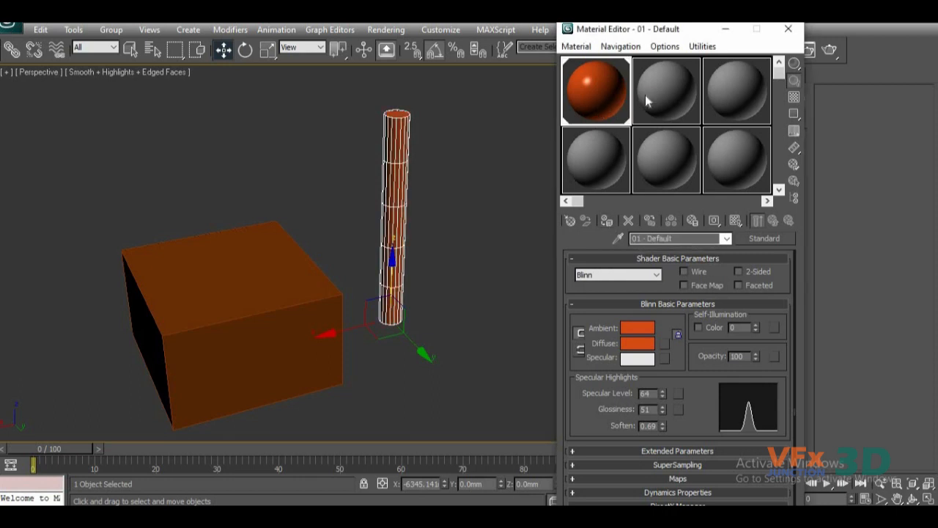
pyautogui.click(667, 86)
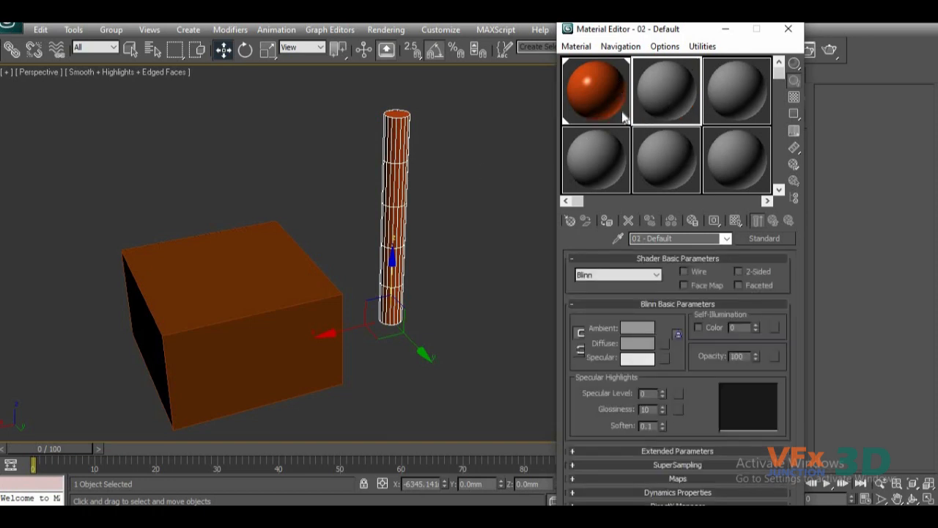
pyautogui.click(790, 29)
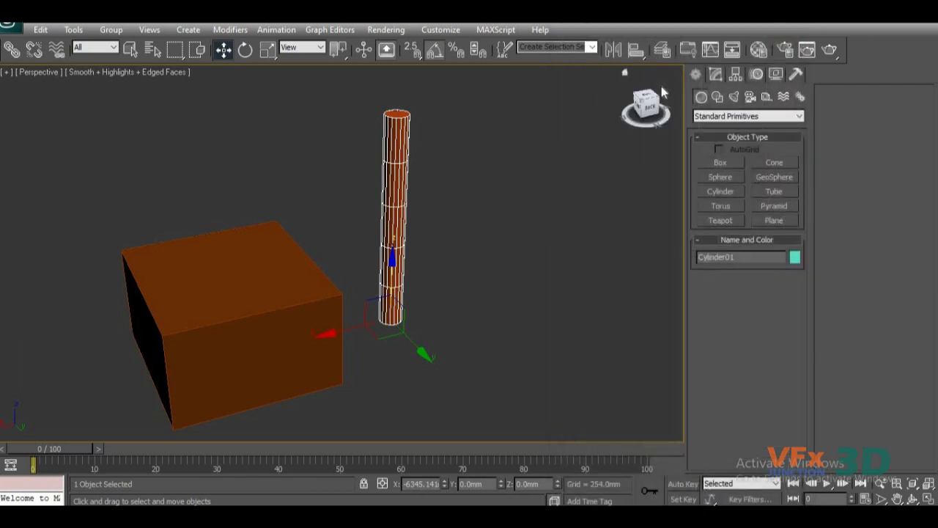
# Review the Common parameters in Render Setup, including time output, output size and options, and close the dialog without changes.
pyautogui.click(789, 52)
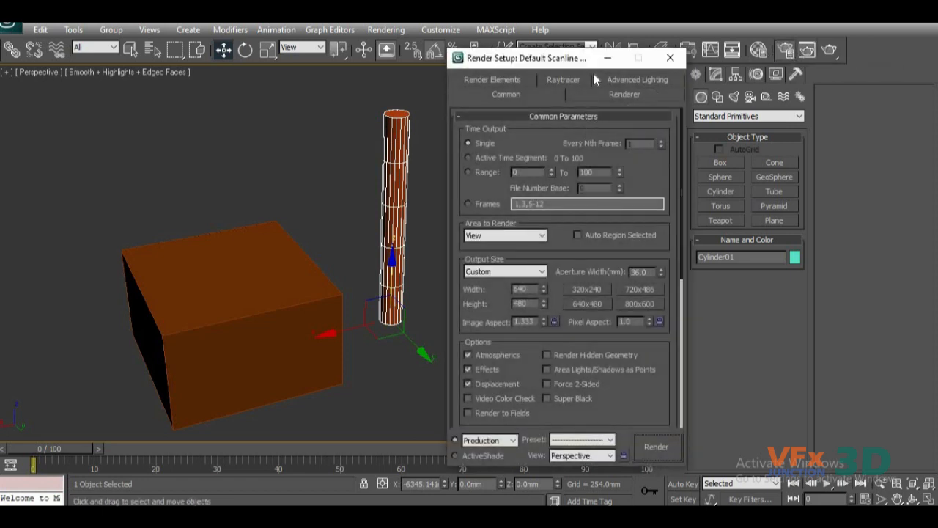
pyautogui.moveTo(590, 62); pyautogui.dragTo(590, 46)
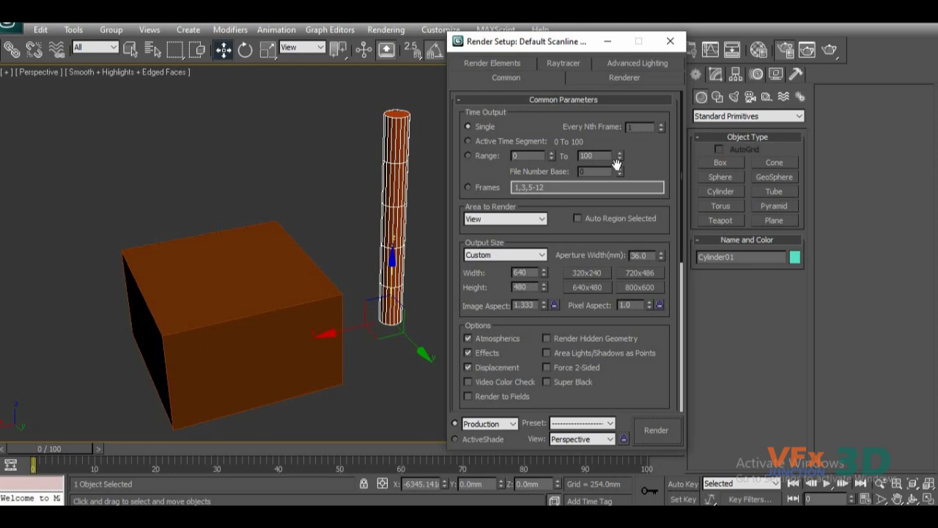
pyautogui.moveTo(646, 178); pyautogui.dragTo(634, 253)
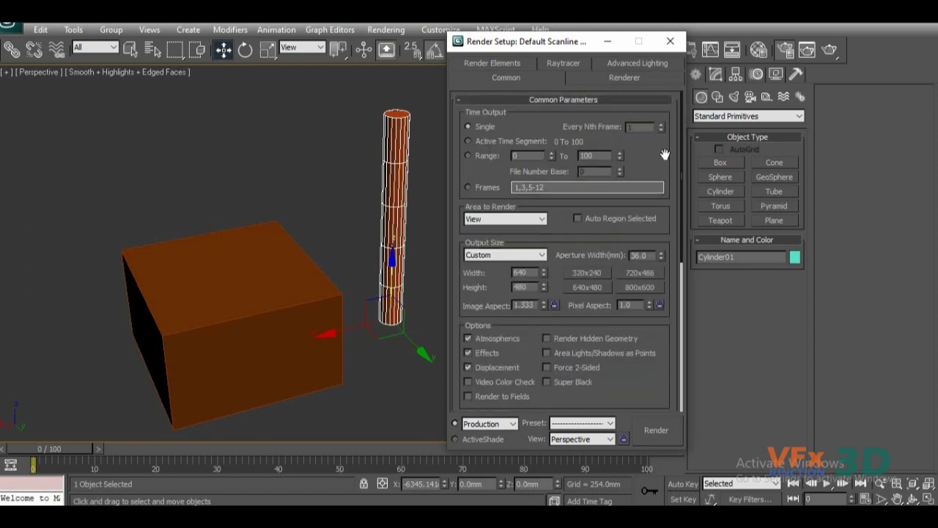
pyautogui.moveTo(636, 163); pyautogui.dragTo(641, 146)
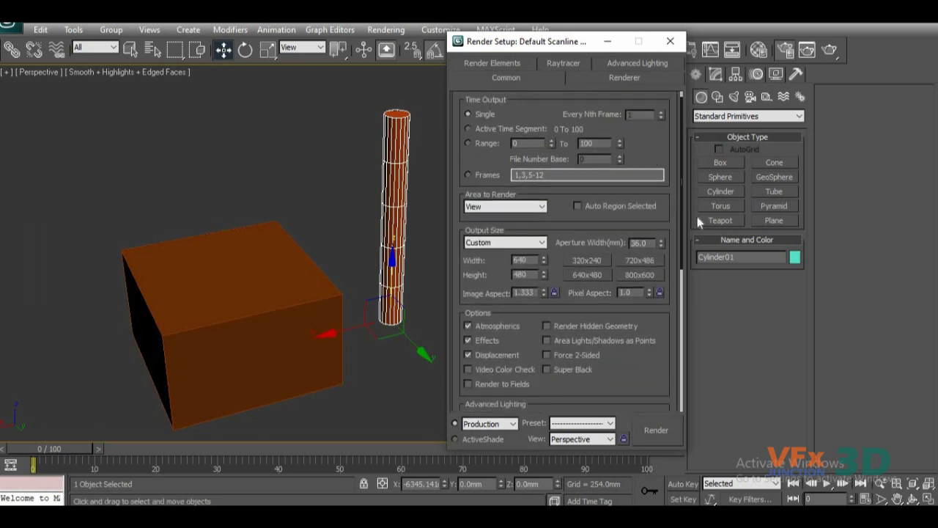
pyautogui.moveTo(680, 242); pyautogui.dragTo(685, 191)
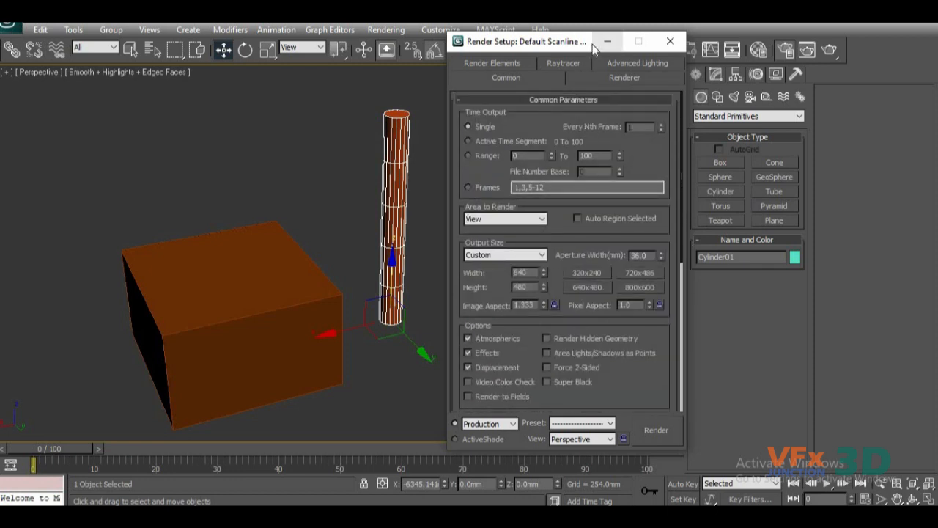
pyautogui.moveTo(566, 49); pyautogui.dragTo(600, 48)
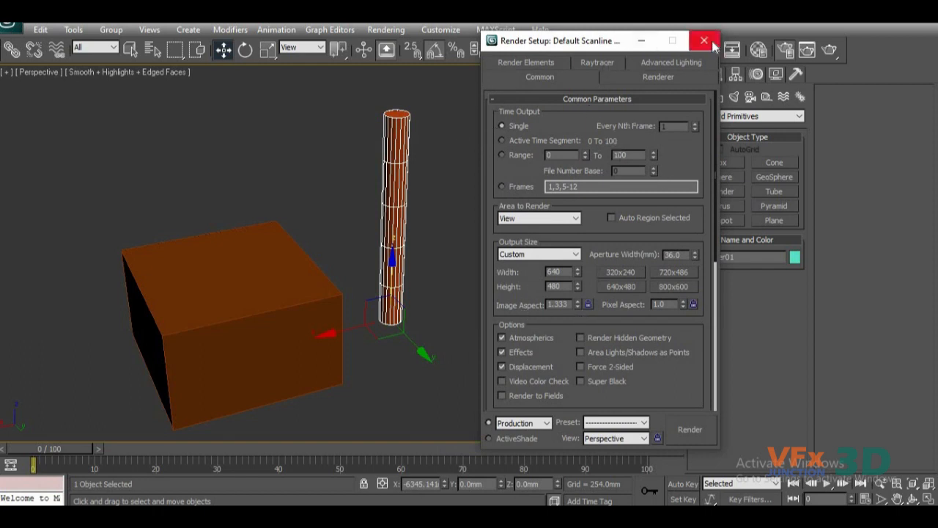
pyautogui.click(782, 54)
pyautogui.click(782, 53)
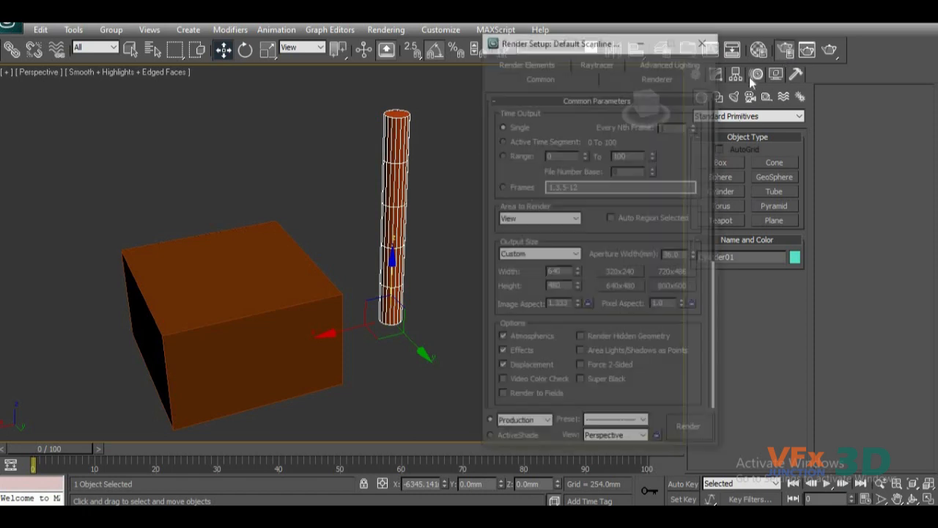
pyautogui.scroll(-5, 657, 365)
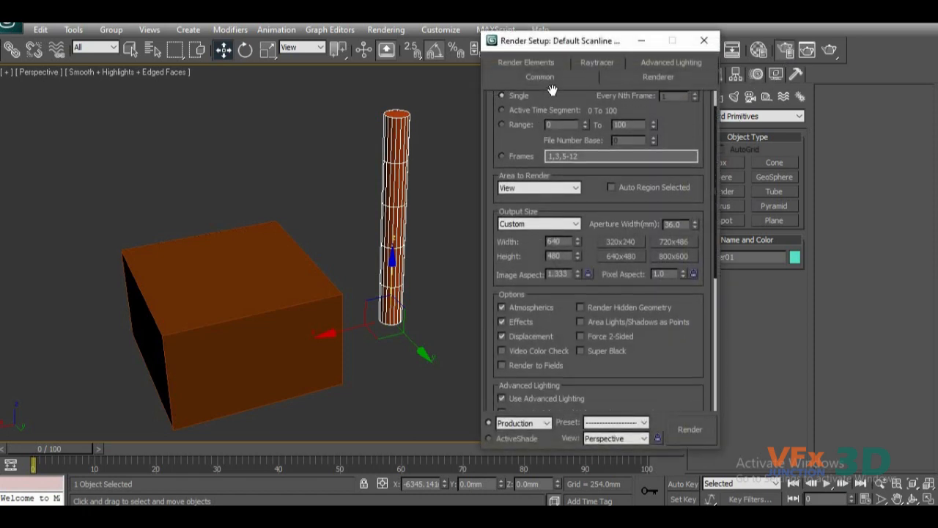
pyautogui.scroll(5, 658, 365)
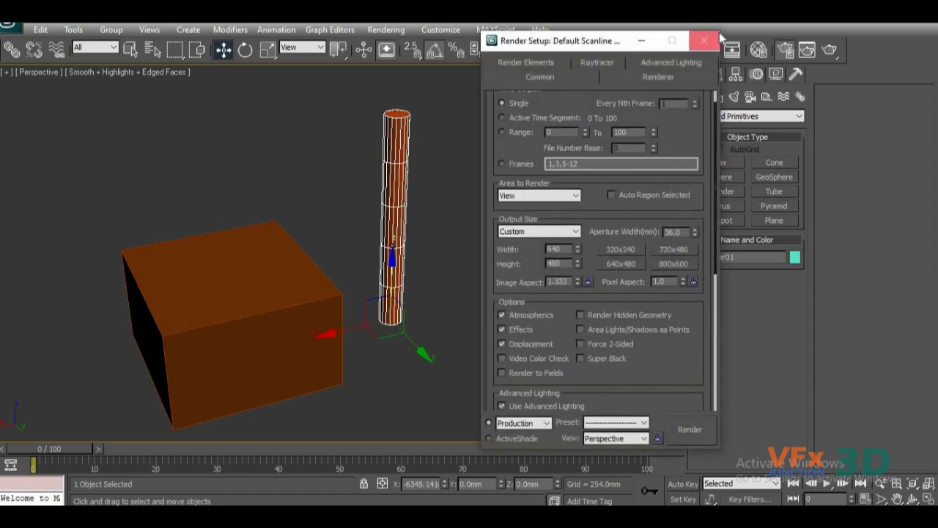
pyautogui.click(704, 41)
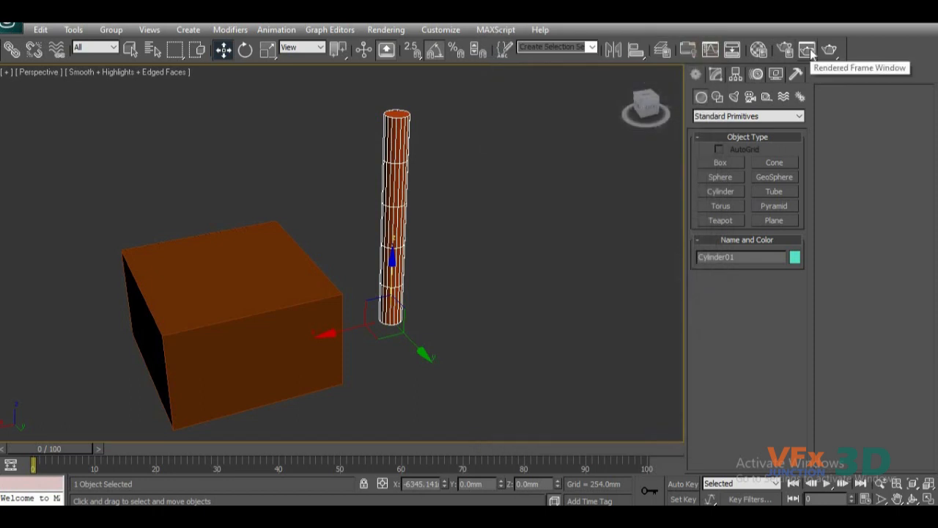
# Render the Perspective view of the box and cylinder, and recall the image in the Rendered Frame Window before closing it.
pyautogui.click(831, 48)
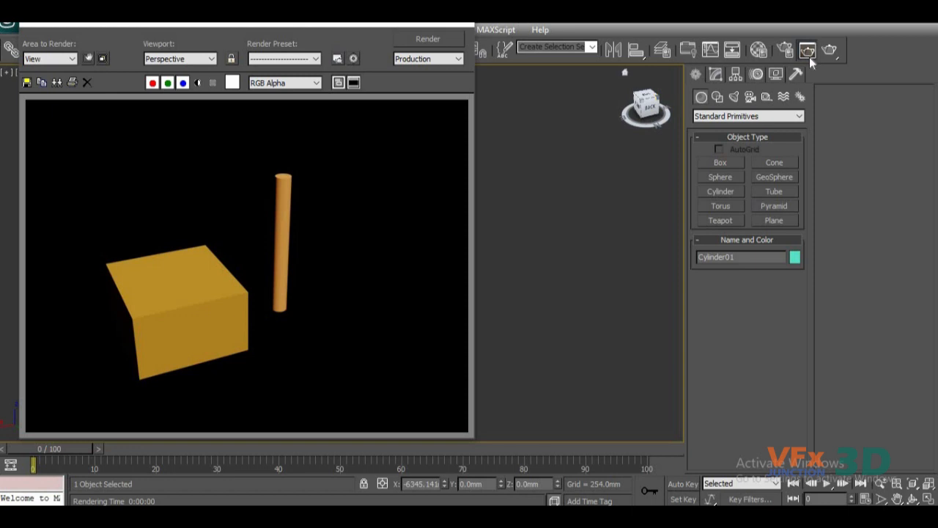
pyautogui.click(459, 20)
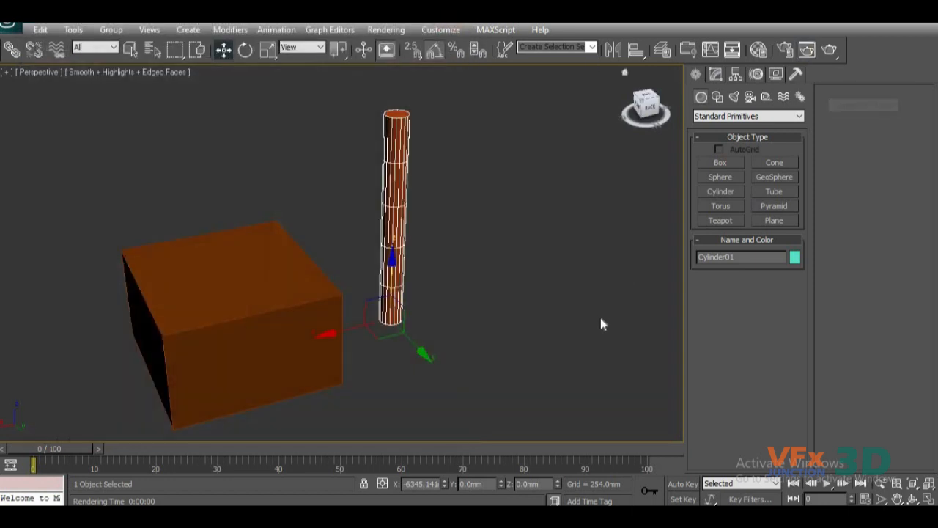
pyautogui.click(807, 49)
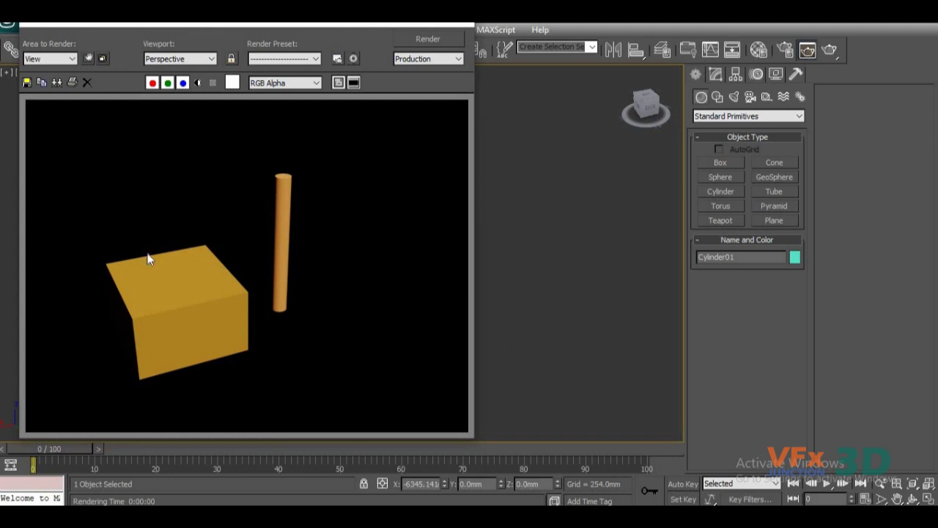
pyautogui.click(457, 25)
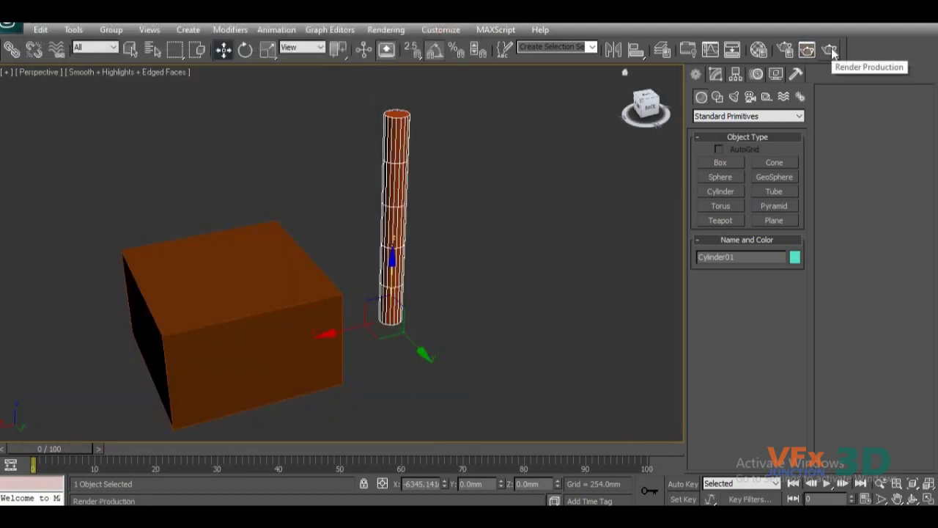
# Run a second production render of the Perspective view and close the rendered image.
pyautogui.click(831, 49)
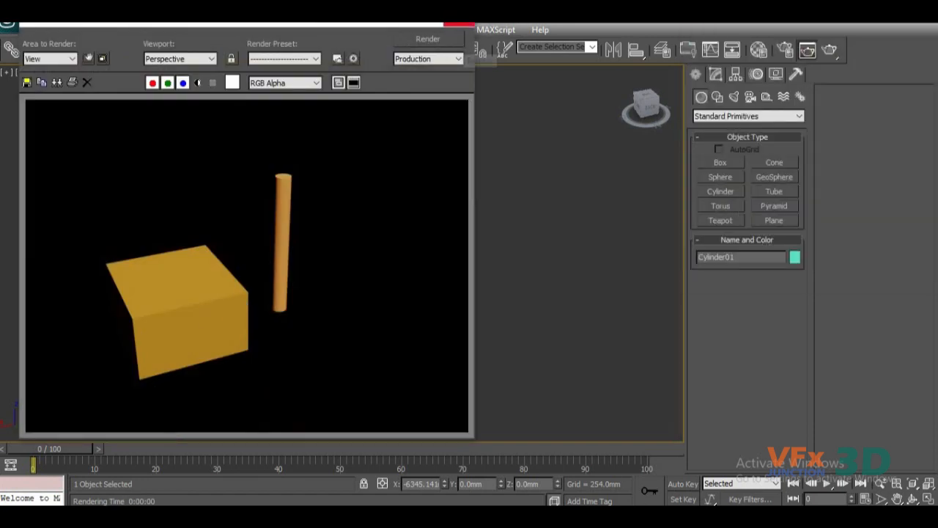
pyautogui.click(460, 24)
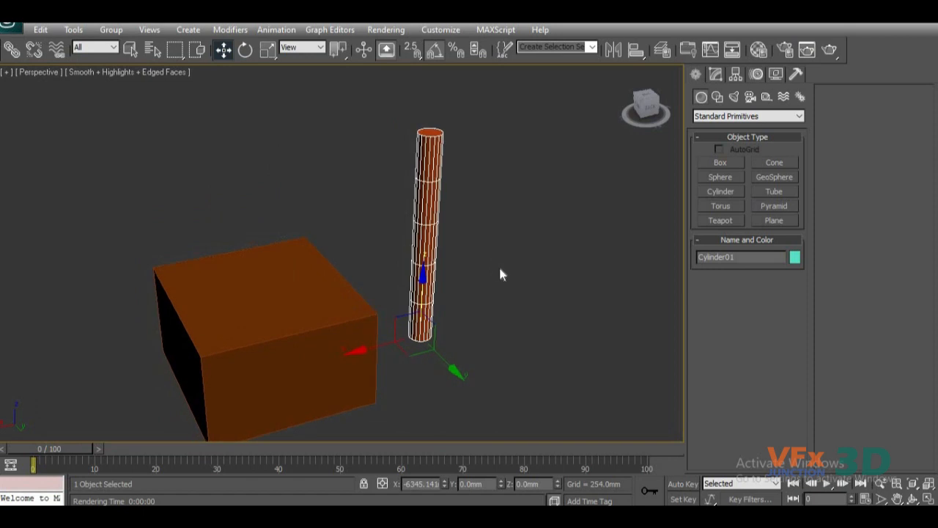
pyautogui.moveTo(488, 275); pyautogui.dragTo(502, 267, button='middle')
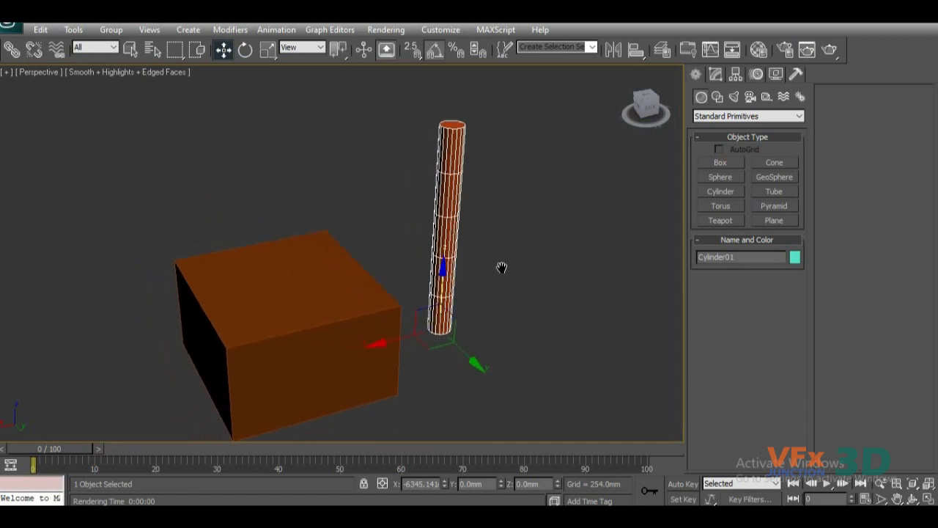
pyautogui.scroll(-3, 502, 268)
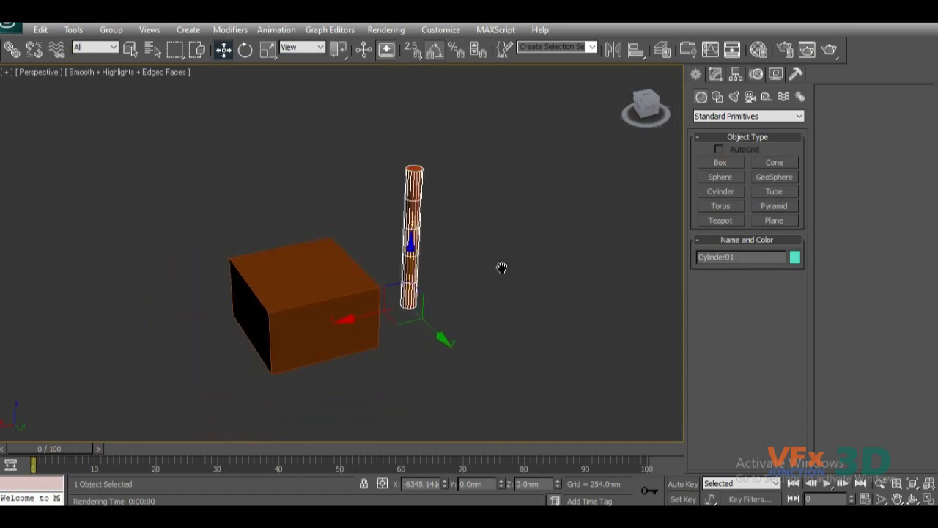